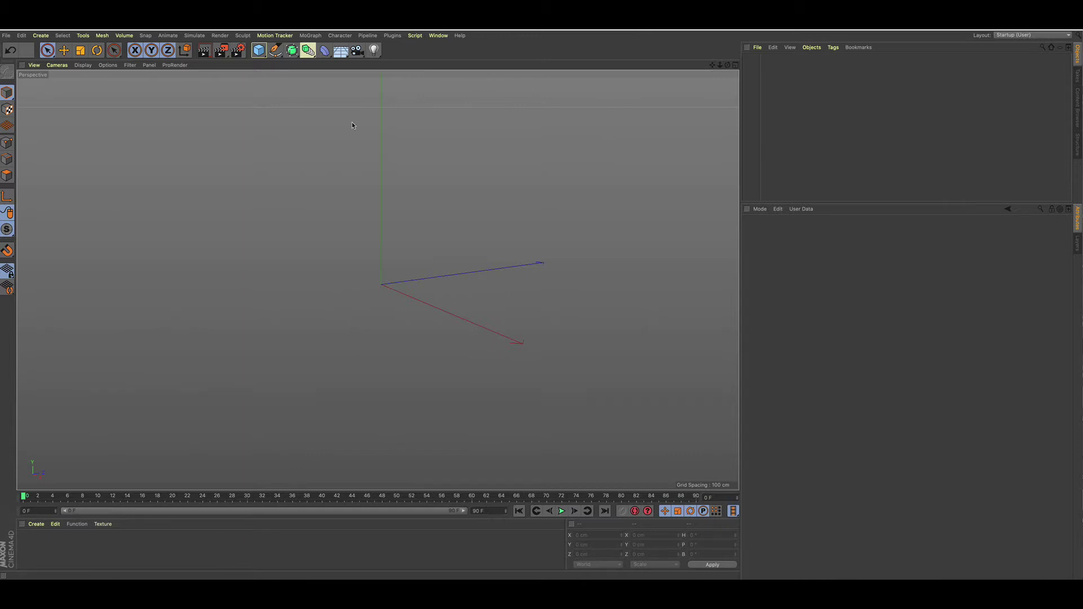
Create a cube, stretch it to about 343 cm along X, and convert it to an editable polygon object
click(258, 50)
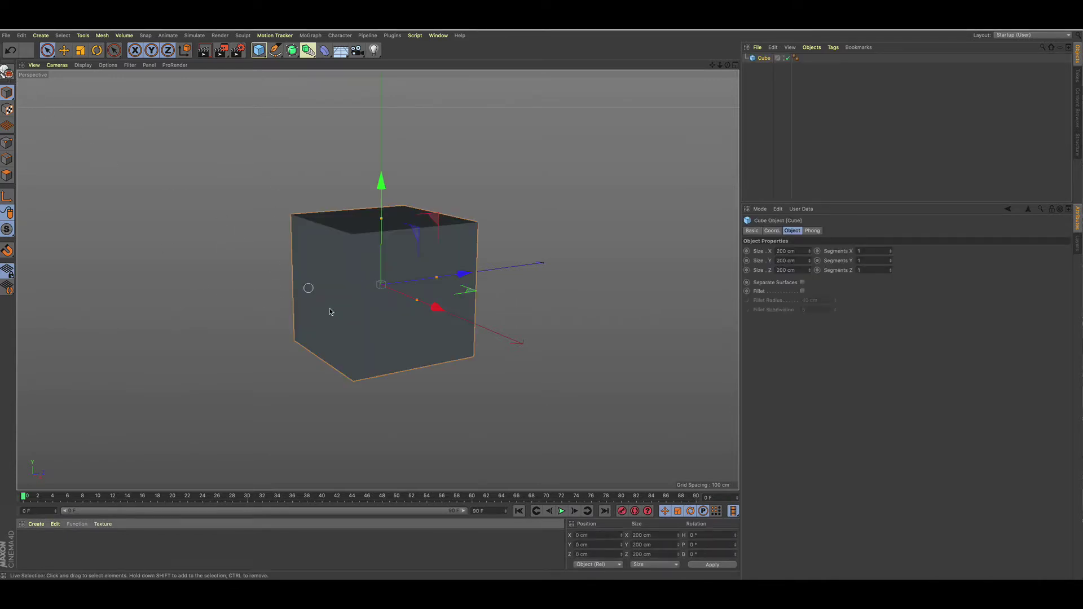
drag(415, 302, 442, 312)
click(7, 72)
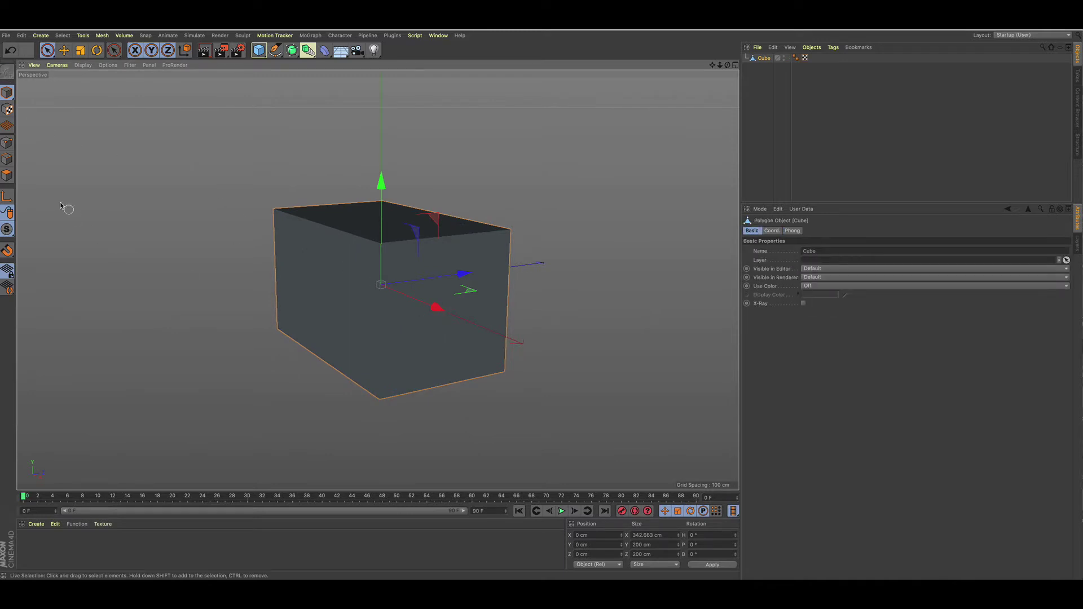
Delete the cube's top and two near side polygons, keeping the floor and two back walls
click(7, 176)
click(407, 366)
mouse_move(359, 342)
mouse_down()
mouse_move(394, 244)
mouse_move(416, 230)
mouse_up()
key(Delete)
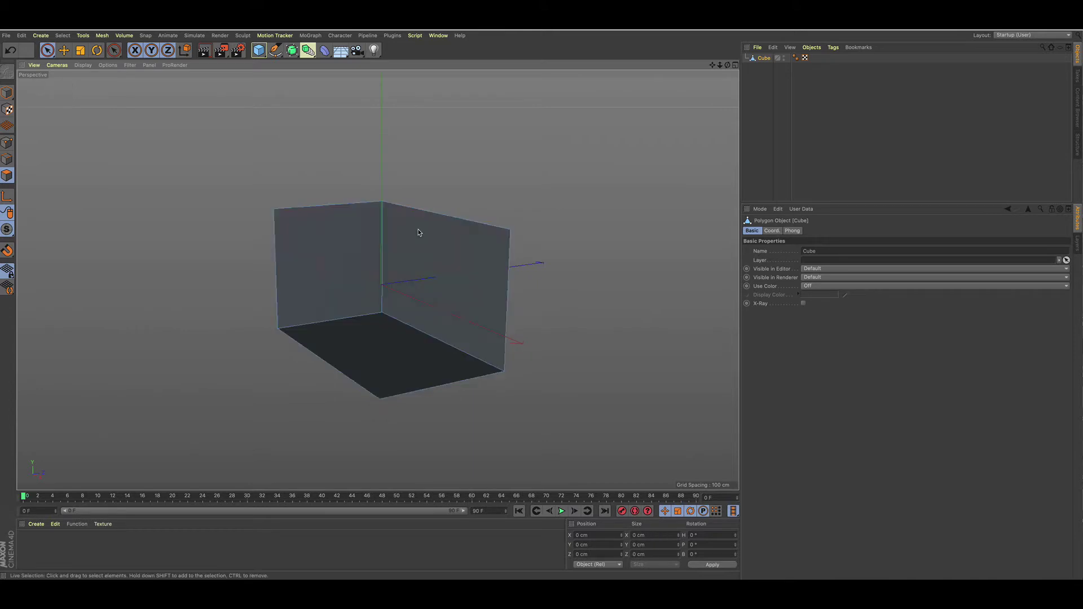
Select the three remaining polygons and reverse their normals so they face into the room
alt+drag(361, 366, 440, 338)
right_click(542, 256)
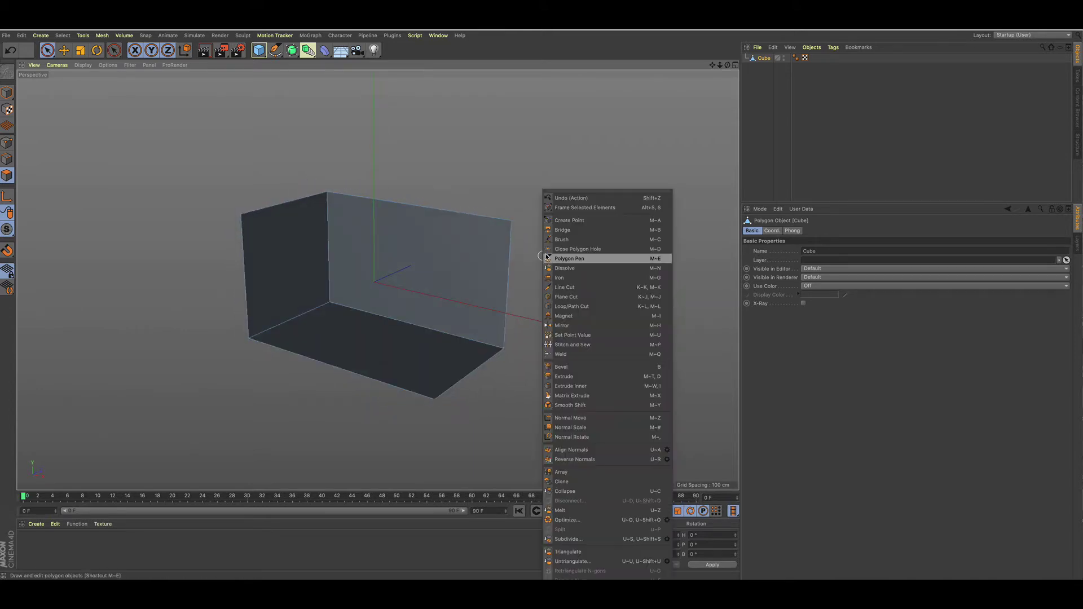
key(Escape)
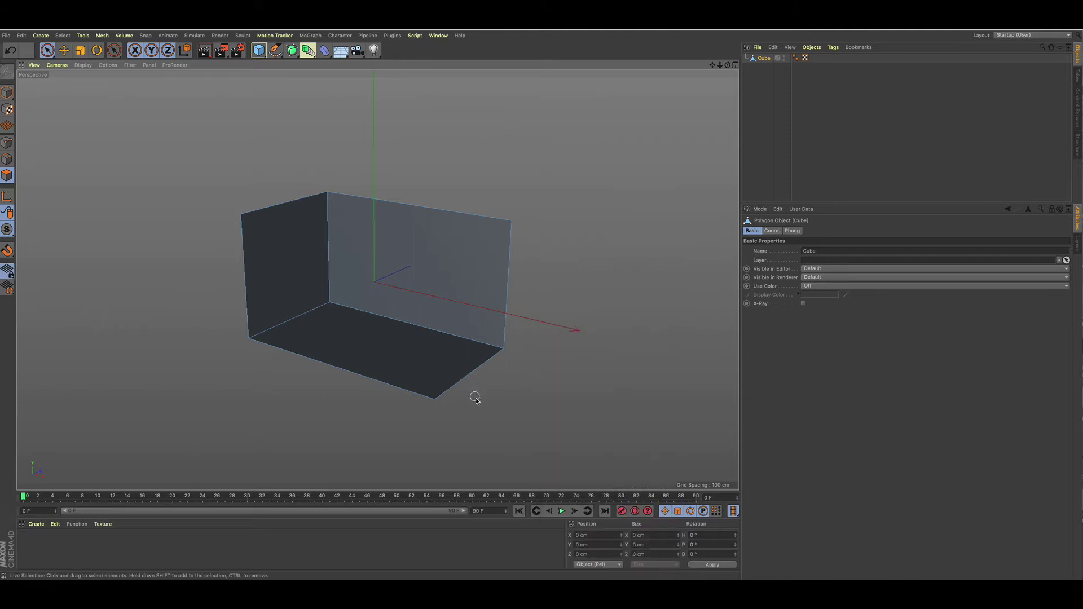
drag(355, 333, 355, 275)
shift+click(308, 302)
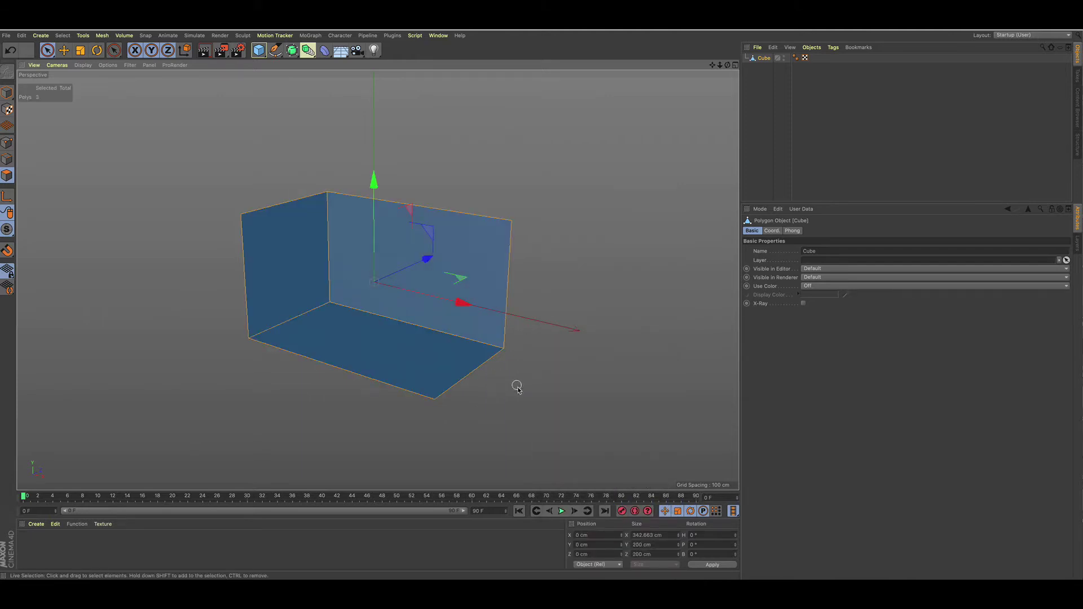
mouse_move(498, 408)
alt+mouse_down()
mouse_move(499, 391)
mouse_move(495, 415)
alt+mouse_up()
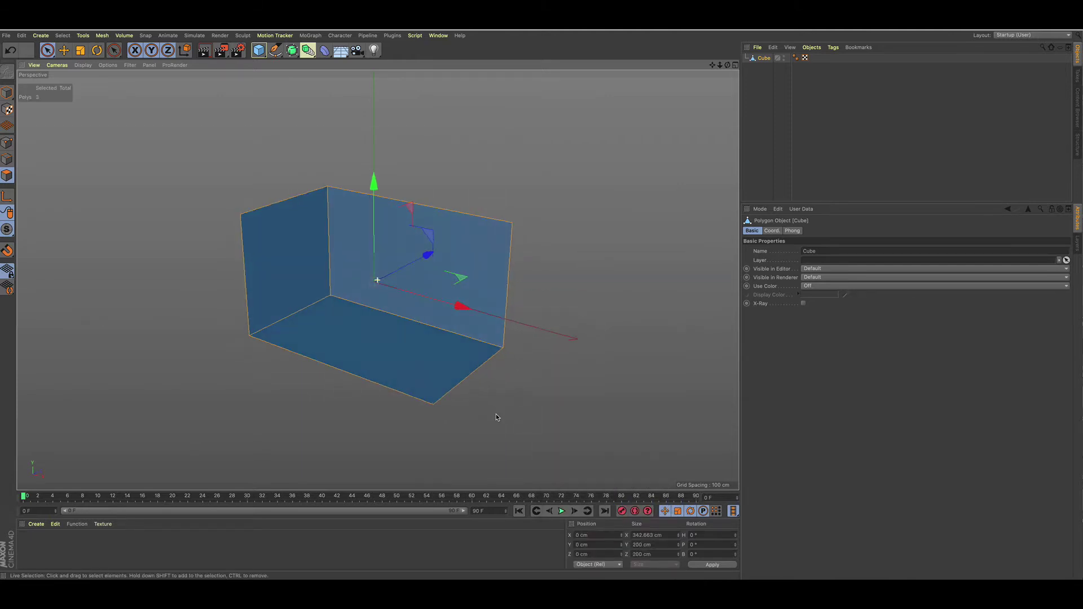
right_click(544, 252)
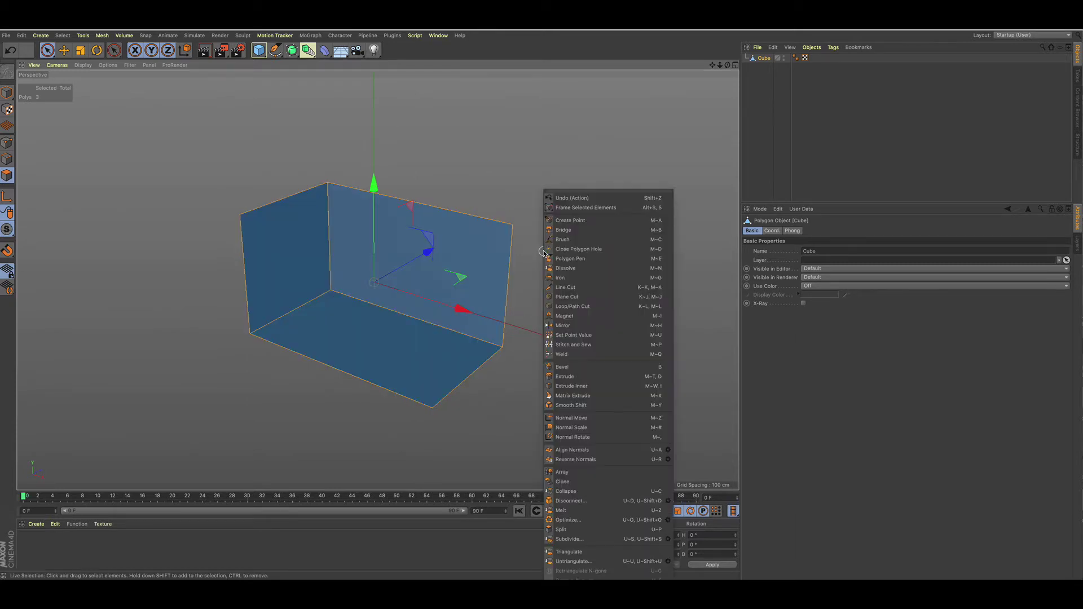
click(584, 460)
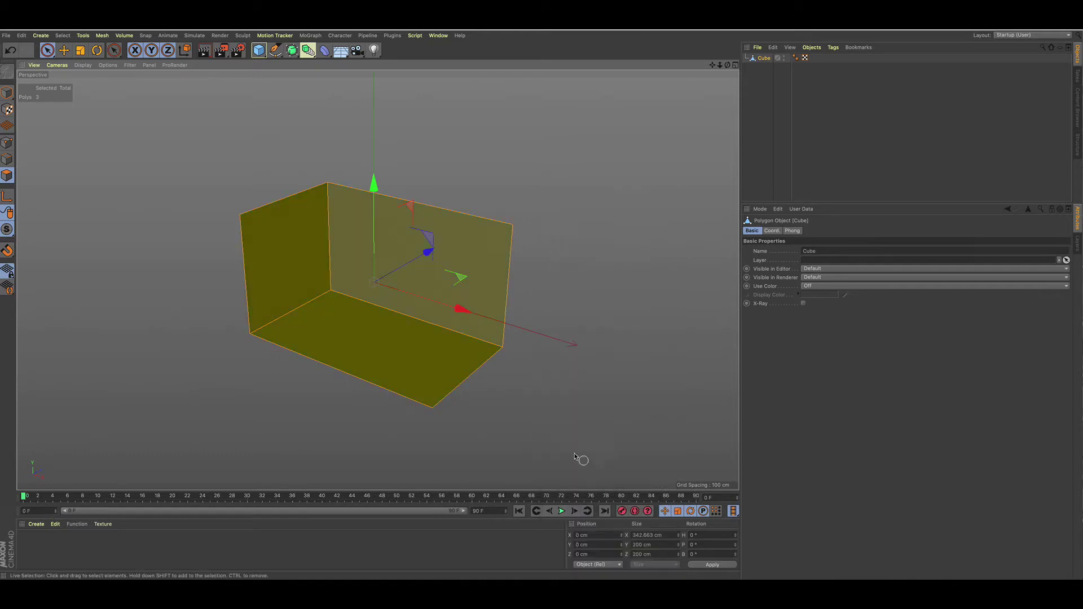
Split the floor polygon off into a separate object
click(550, 398)
click(365, 359)
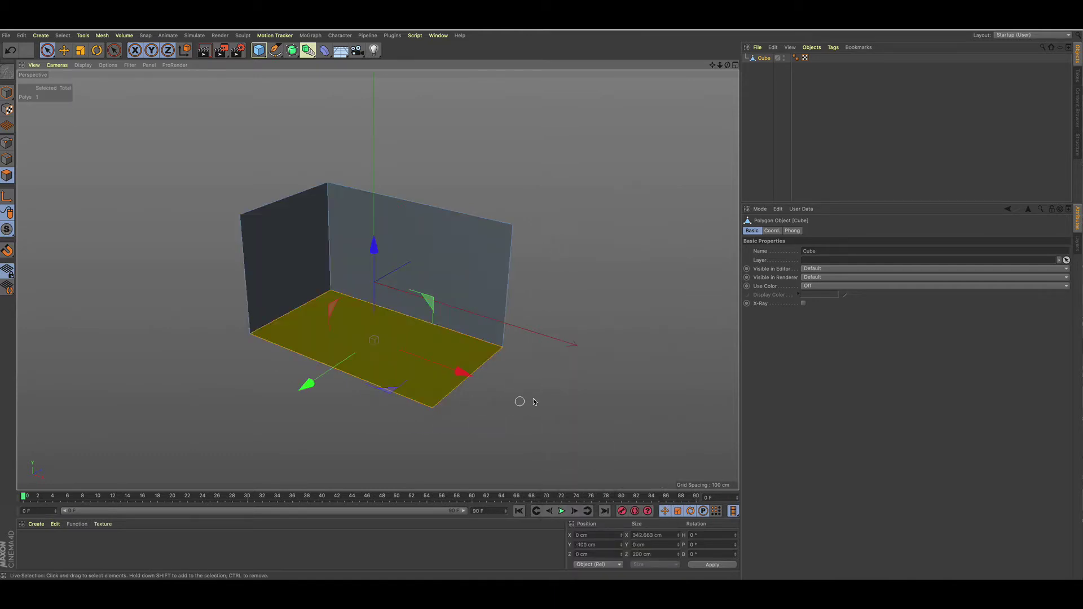
right_click(547, 288)
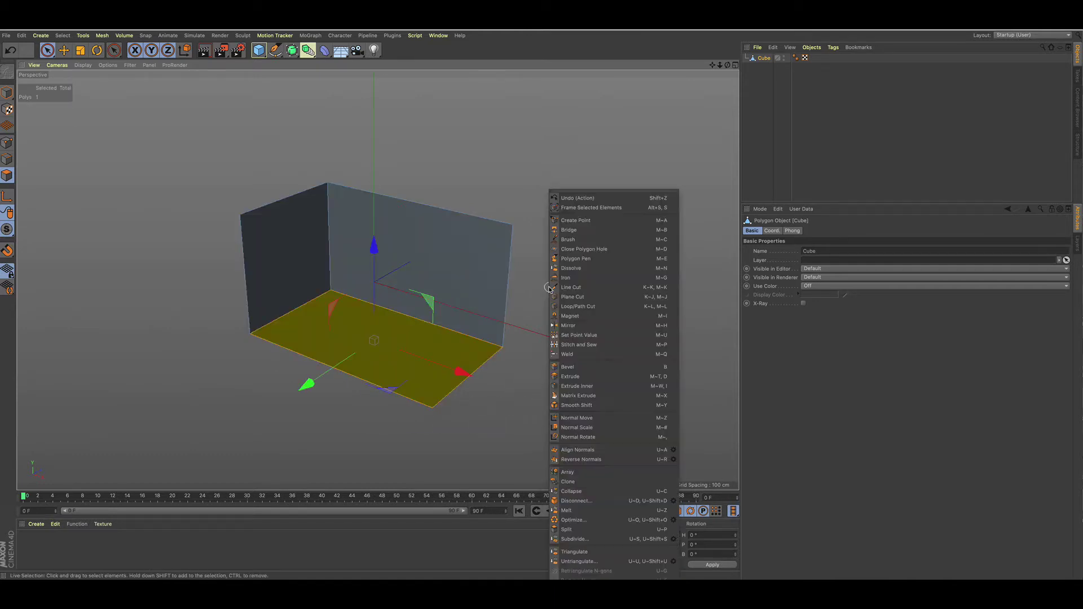
click(567, 530)
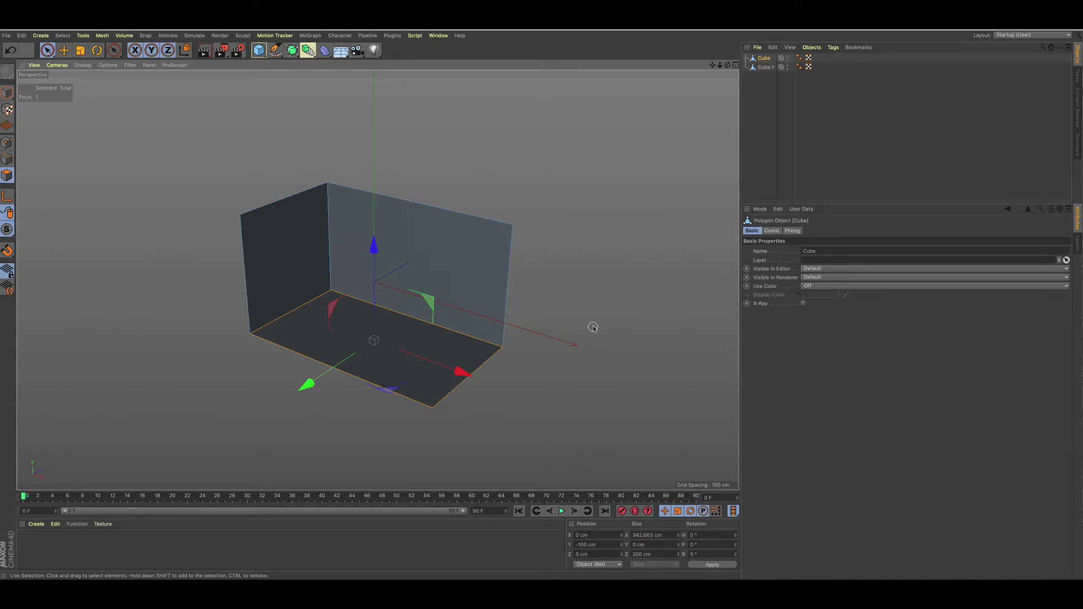
Rename the split-off object as floor
click(766, 67)
double_click(767, 68)
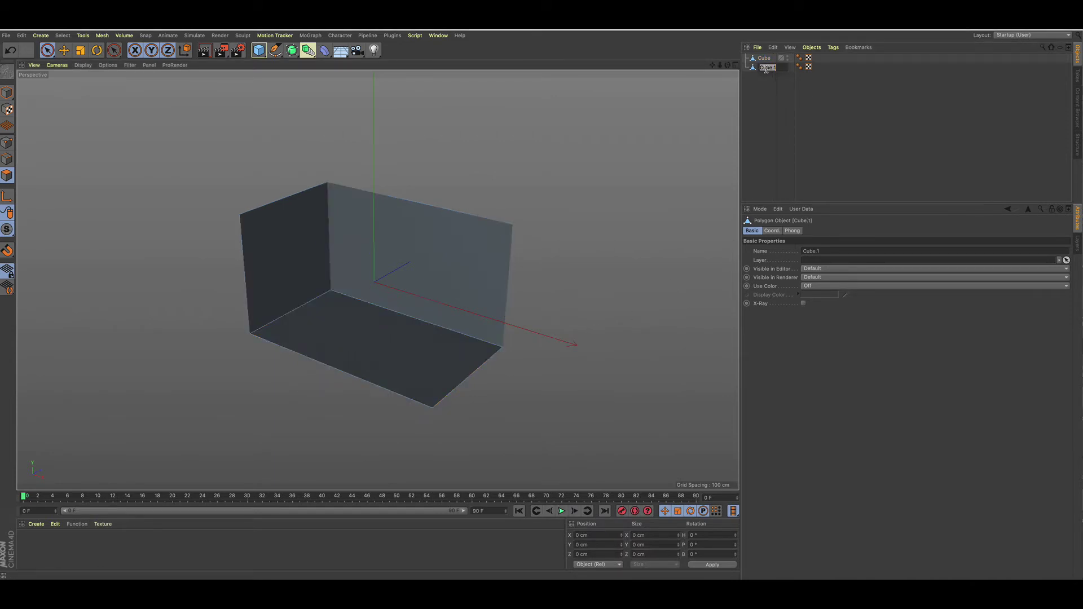
text(floor)
key(Return)
Delete the leftover floor polygon from the original cube, rename the cube as walls, and check it by briefly hiding the floor
click(765, 58)
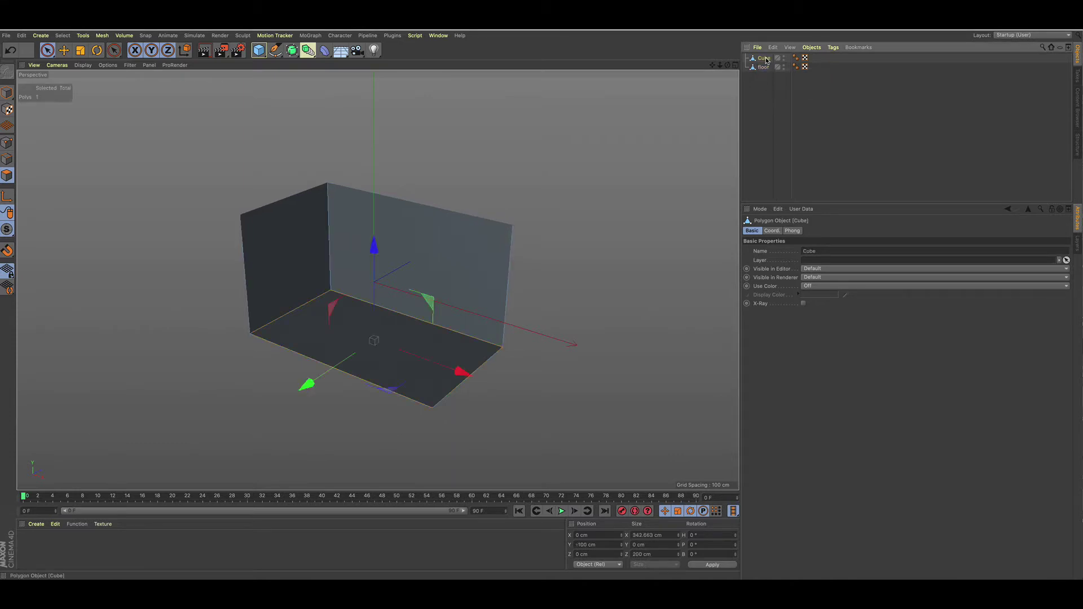
double_click(765, 59)
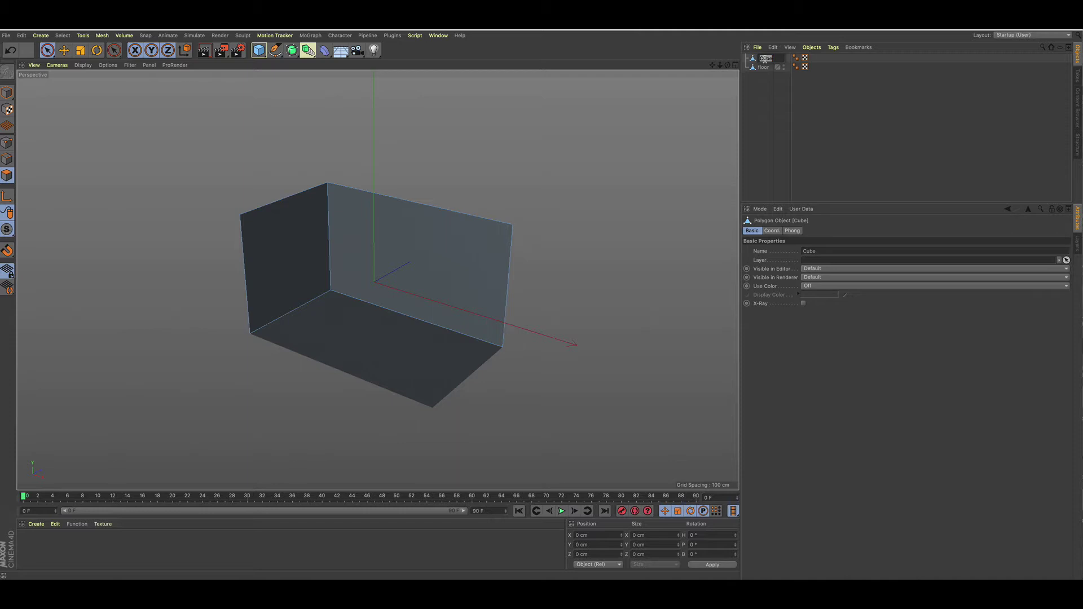
text(walls)
key(Return)
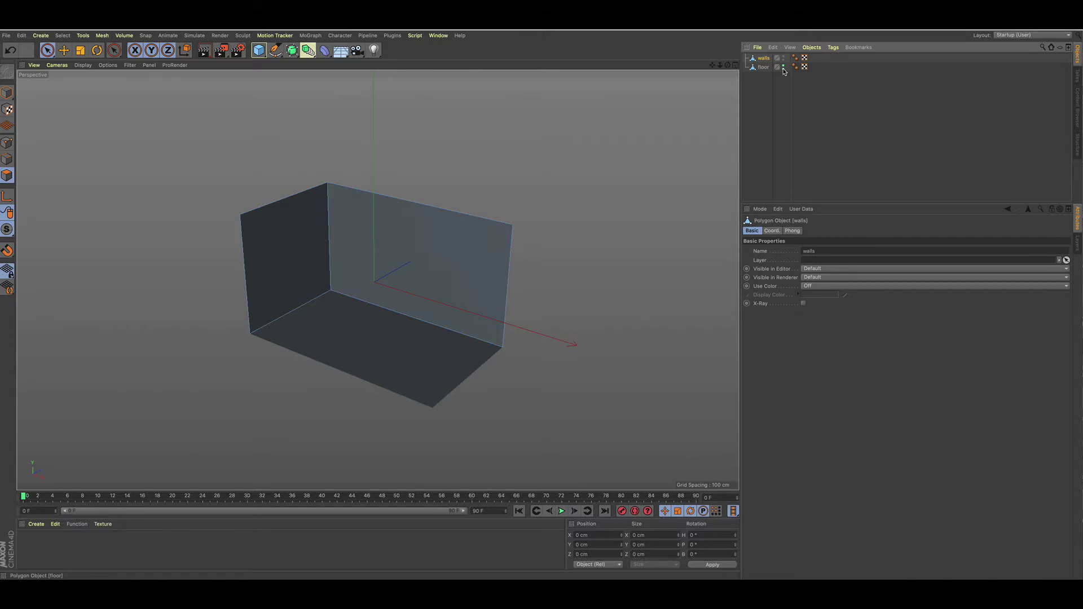
click(783, 66)
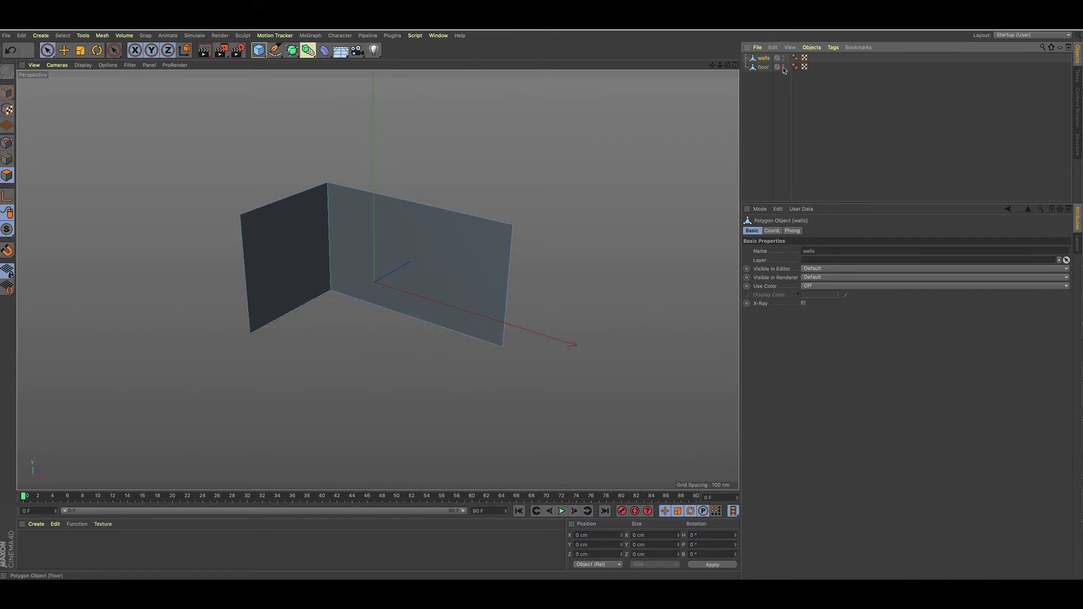
click(783, 67)
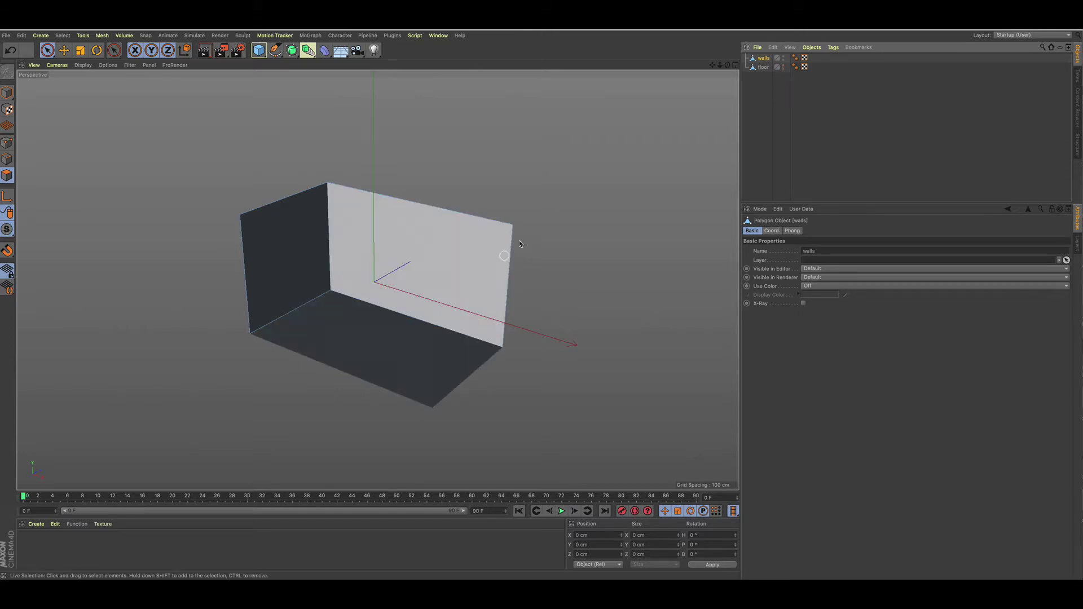
Create a new material, apply it to the walls, and set its texture projection to Cubic
double_click(34, 553)
drag(27, 545, 370, 232)
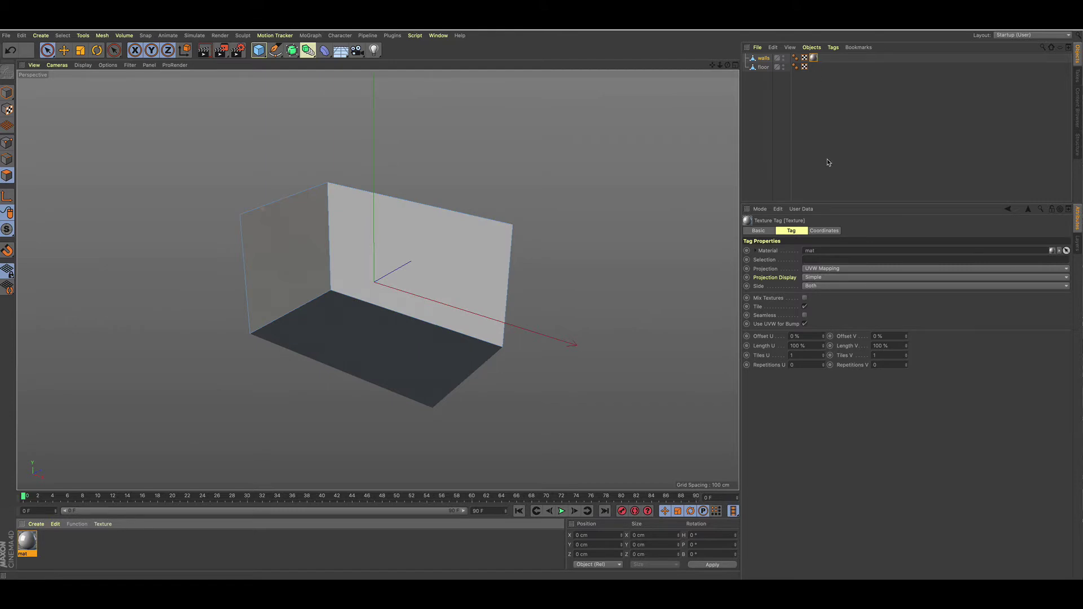
click(811, 269)
click(832, 304)
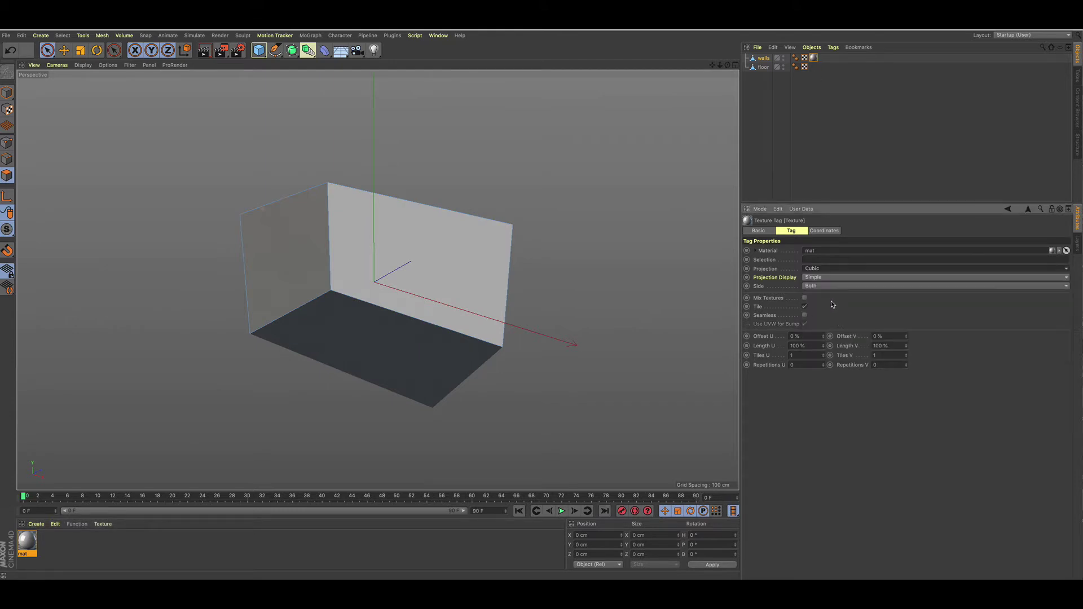
Turn off the reflect and spec reflectance layers of the walls material
double_click(814, 58)
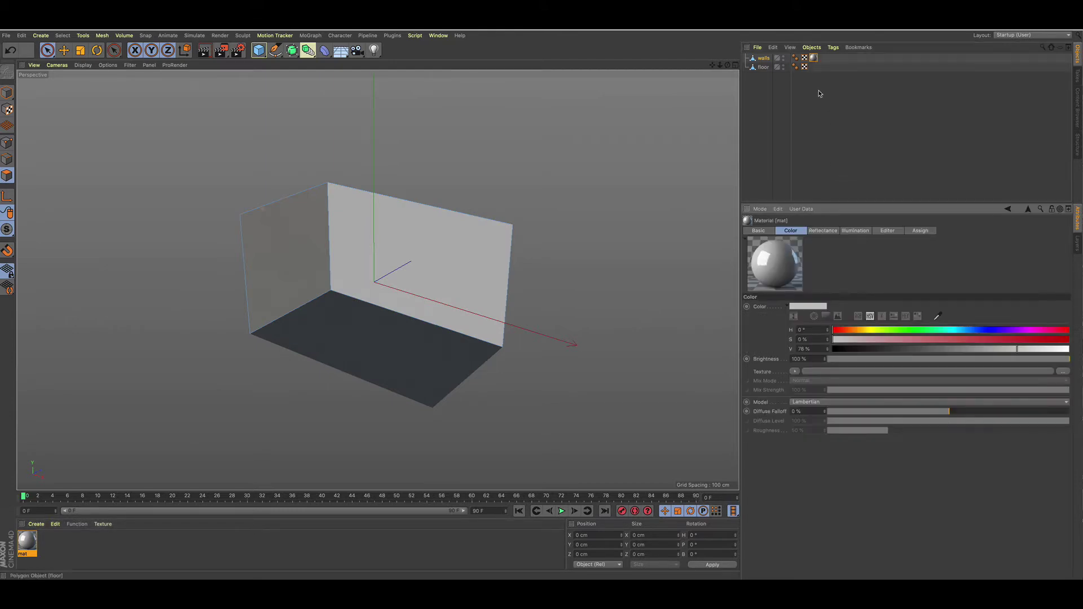
click(823, 231)
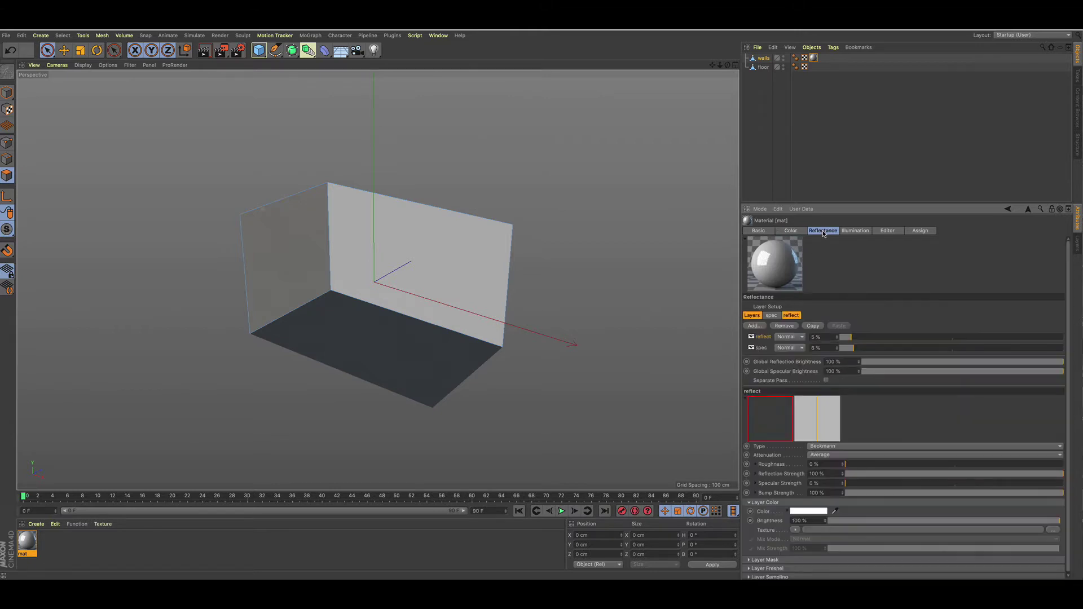
click(751, 338)
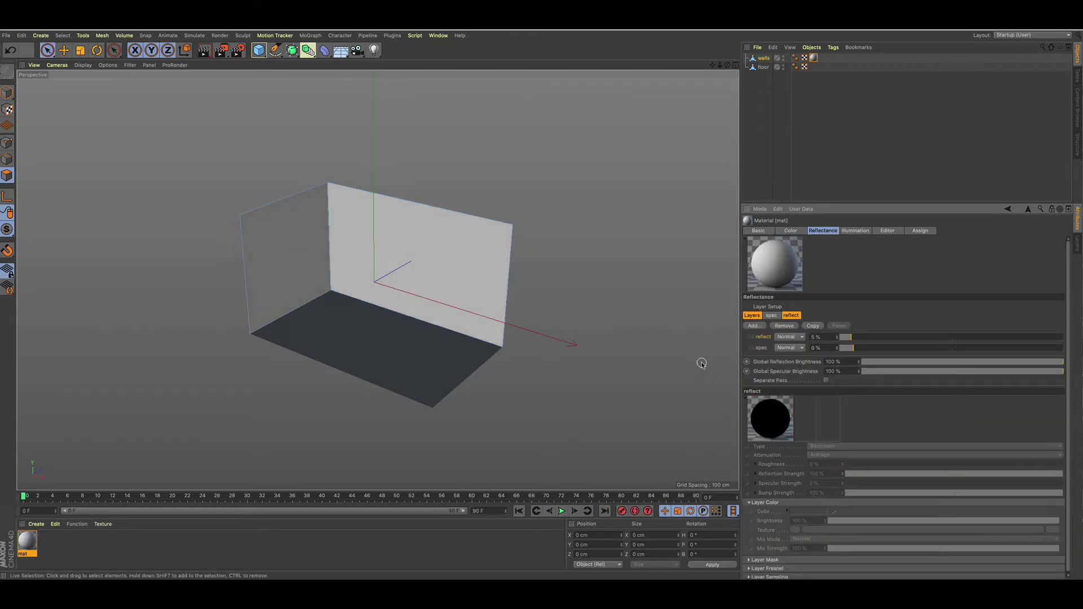
Assign a Gradient shader as the color texture of the walls material
scroll(390, 253, up, 5)
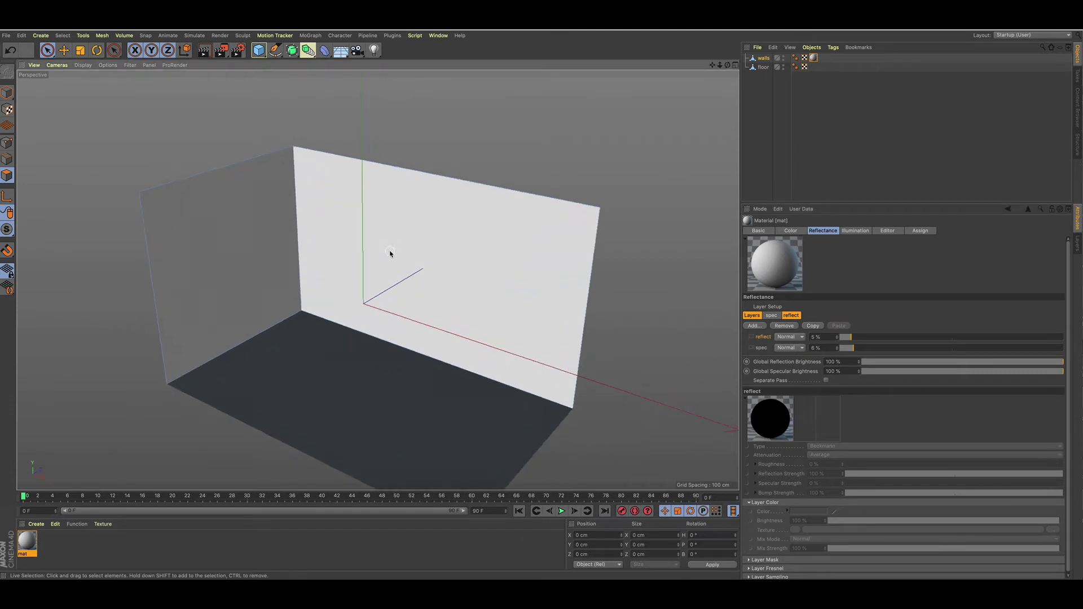
alt+middle_drag(393, 255, 399, 247)
alt+drag(398, 247, 394, 262)
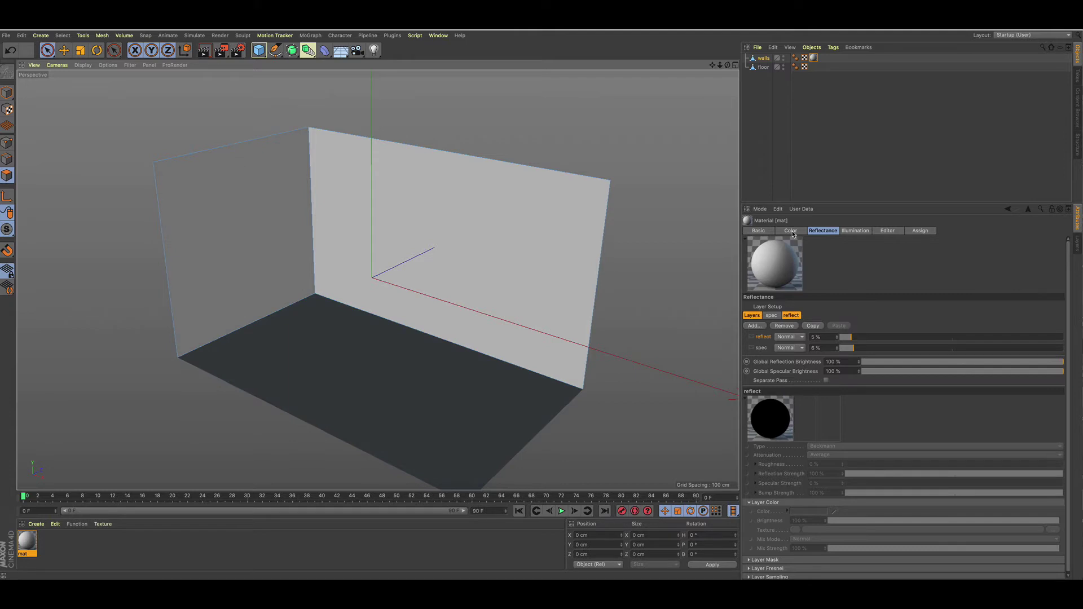
click(792, 231)
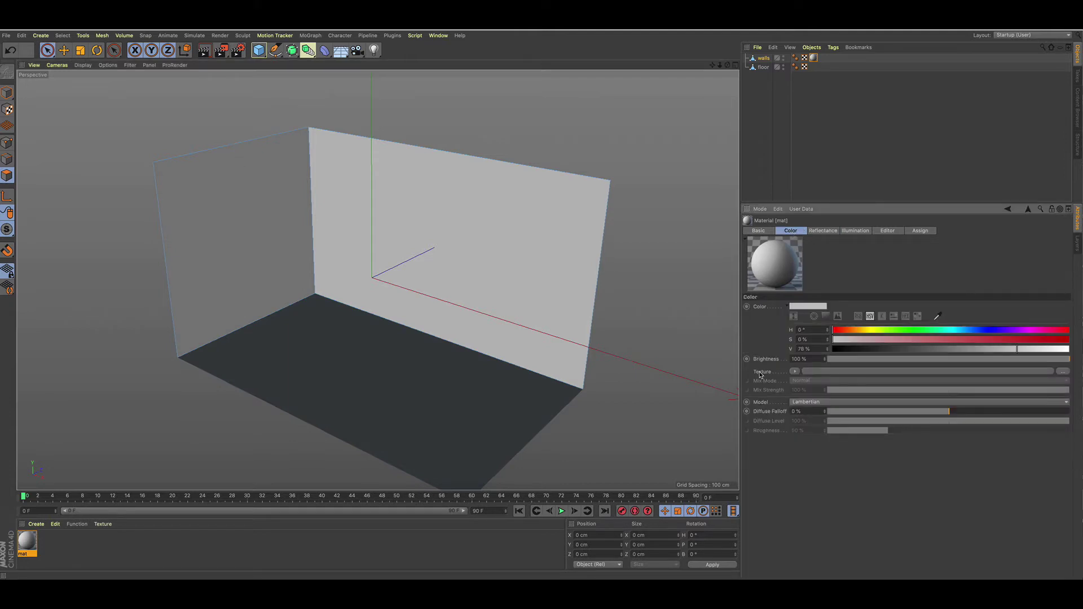
click(795, 372)
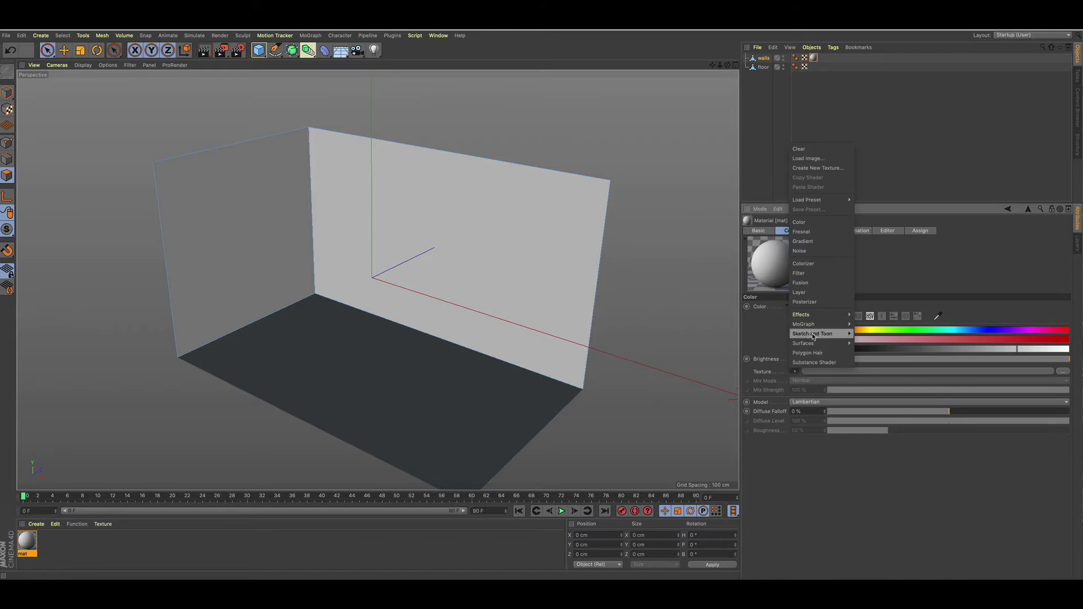
click(810, 243)
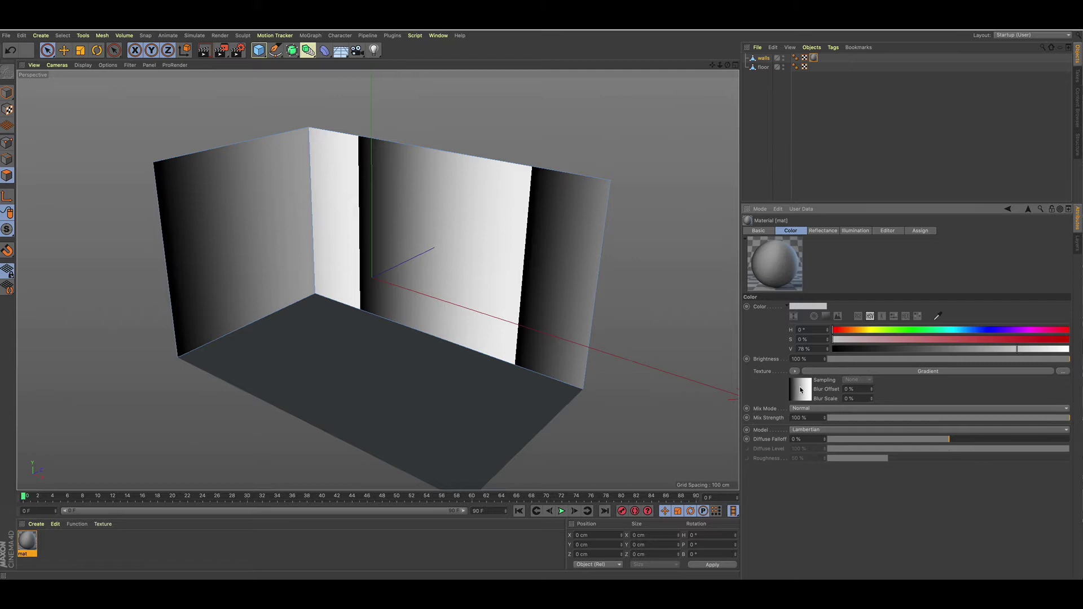
Set the interpolation of all gradient knots to Step and move the white knot to about 50%
click(800, 389)
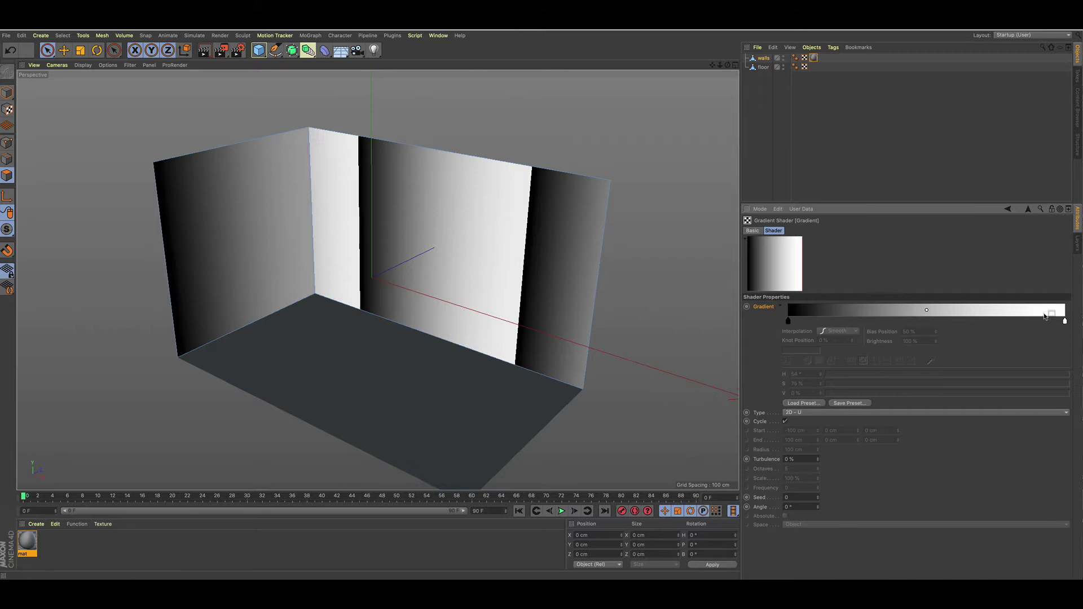
right_click(897, 312)
mouse_move(933, 358)
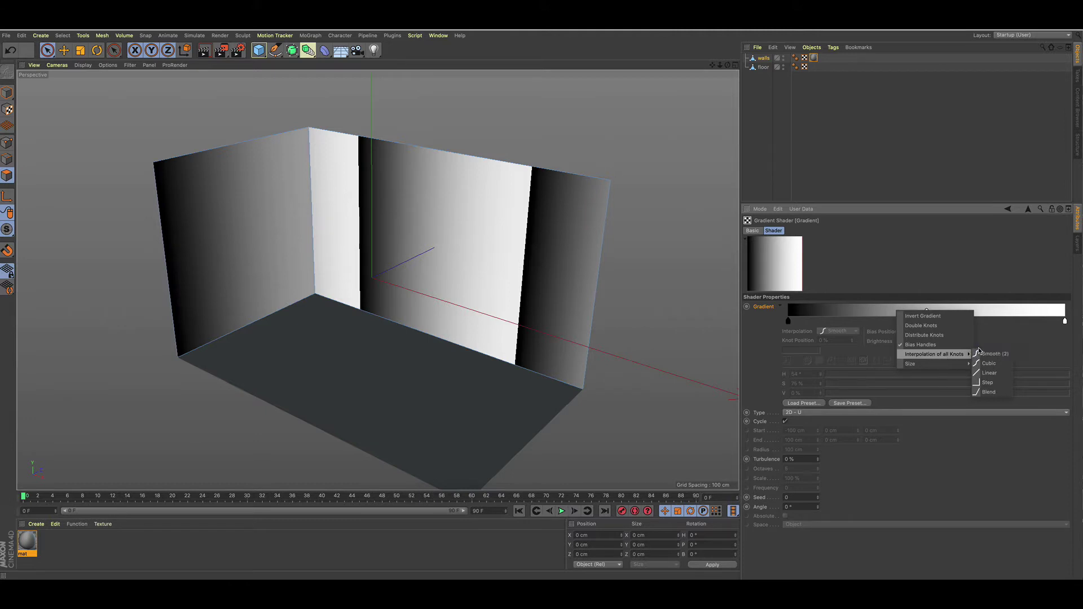
click(990, 385)
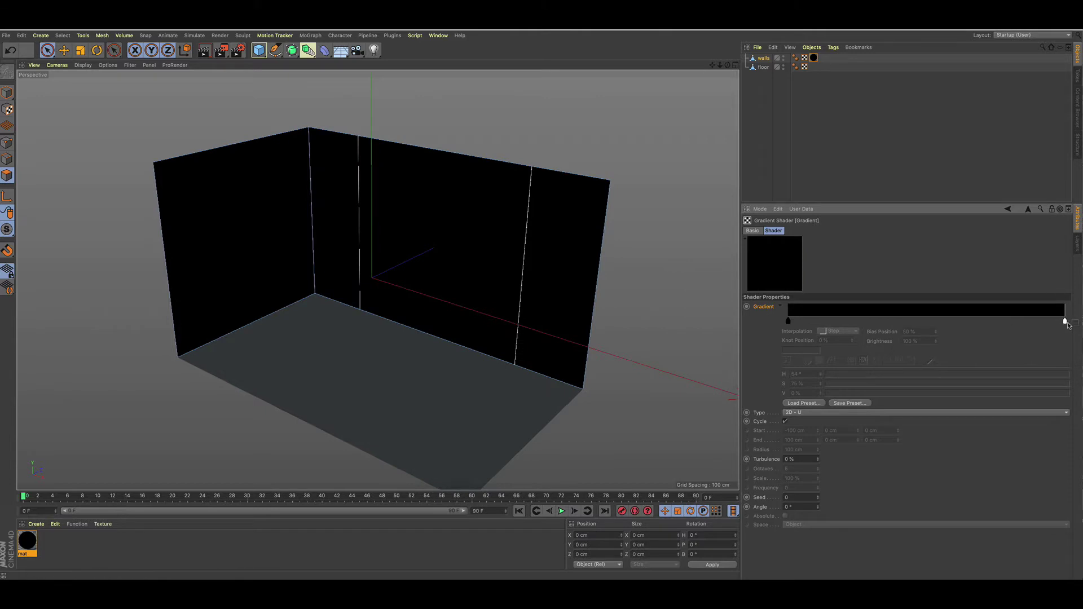
drag(1065, 322, 927, 328)
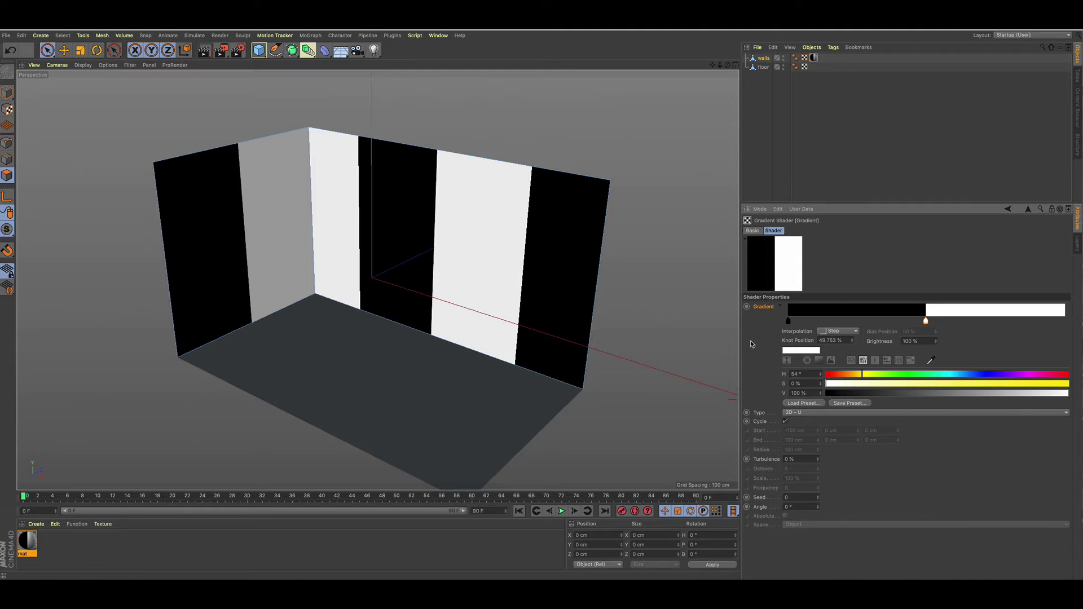
Recolor the black gradient knot to a light green with about H 100°, S 44% and V 59%
click(788, 321)
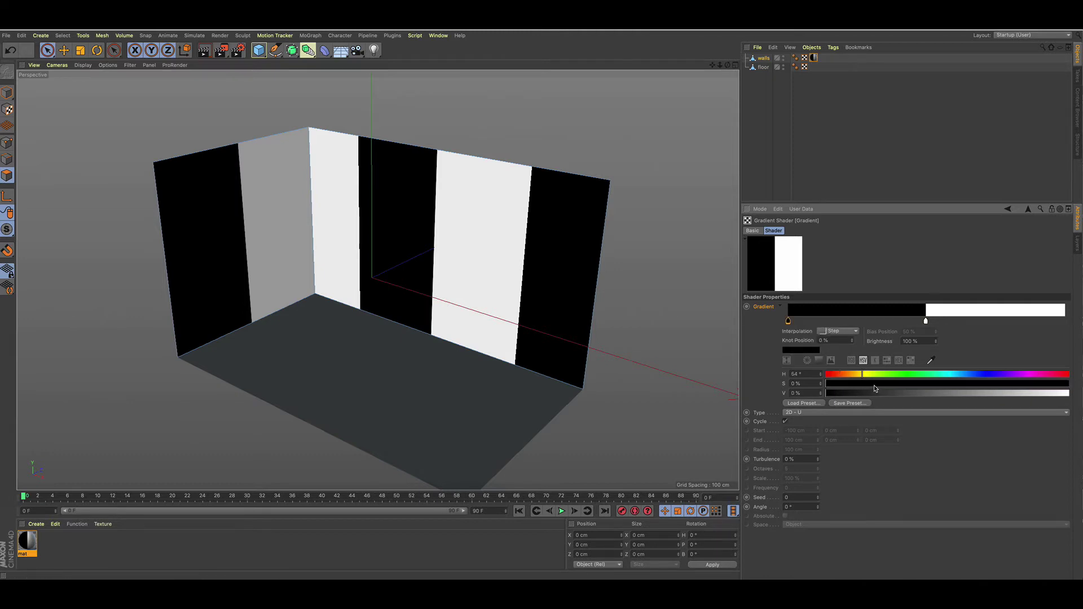
drag(862, 375, 1026, 394)
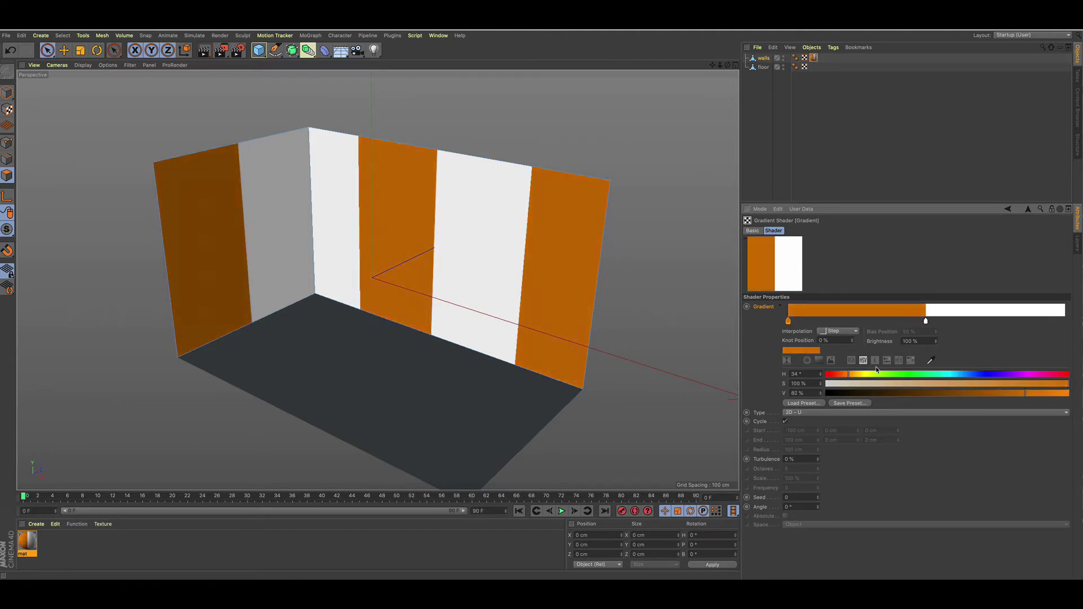
drag(851, 377, 893, 375)
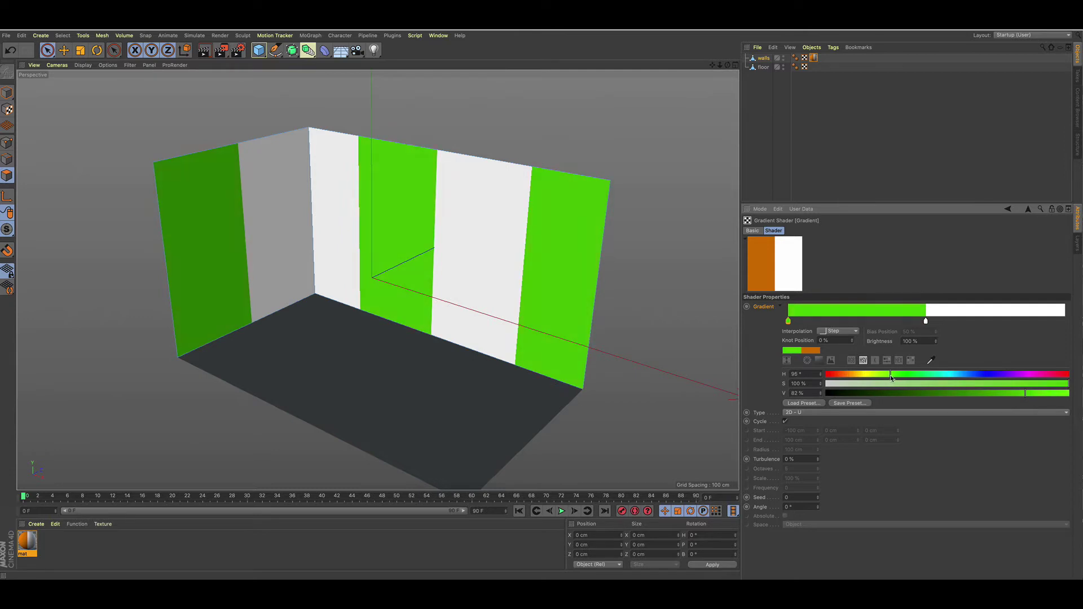
drag(1014, 385, 944, 385)
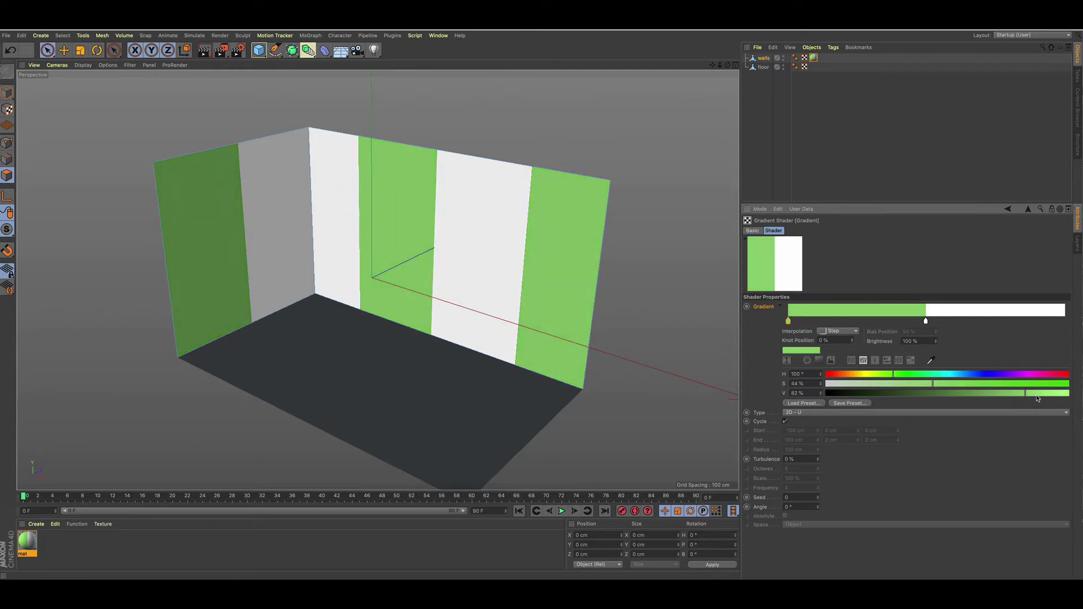
drag(1028, 394, 968, 393)
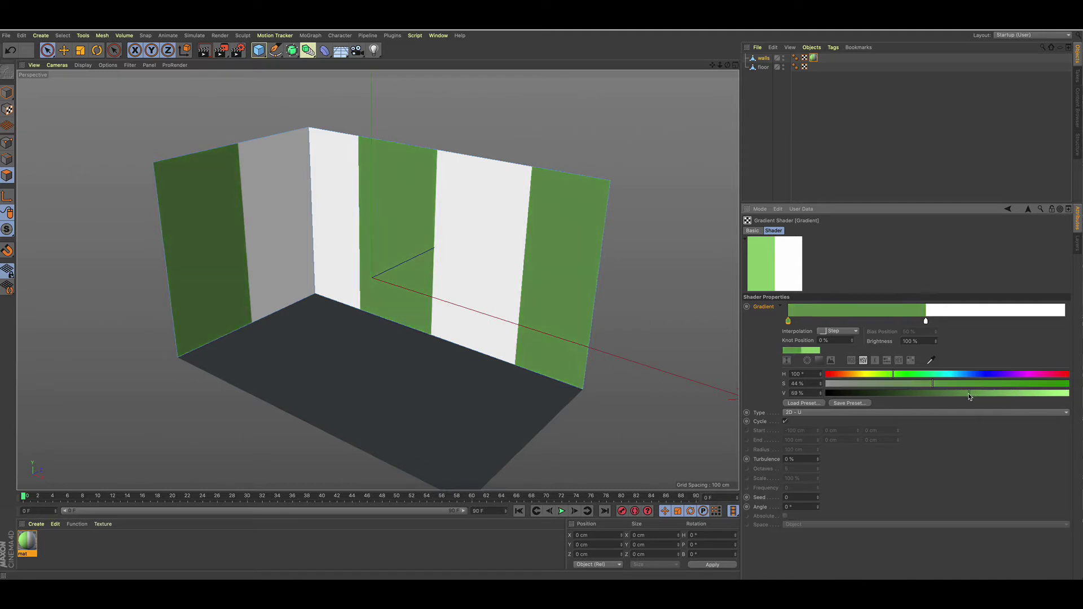
Recolor the white gradient knot to a darker green with H 100°, S 37% and V 47%
click(926, 322)
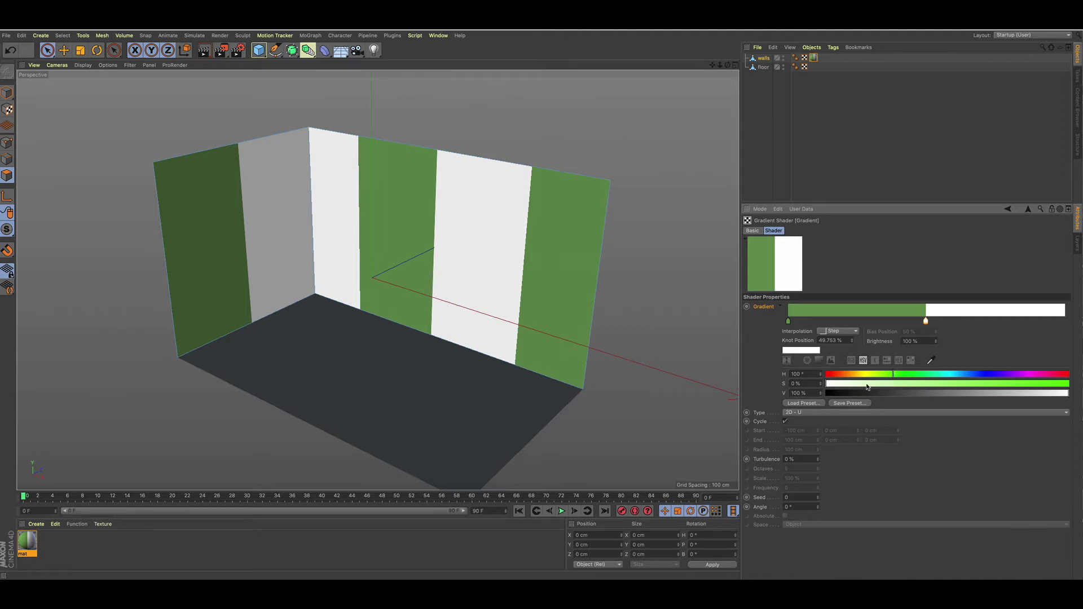
click(906, 394)
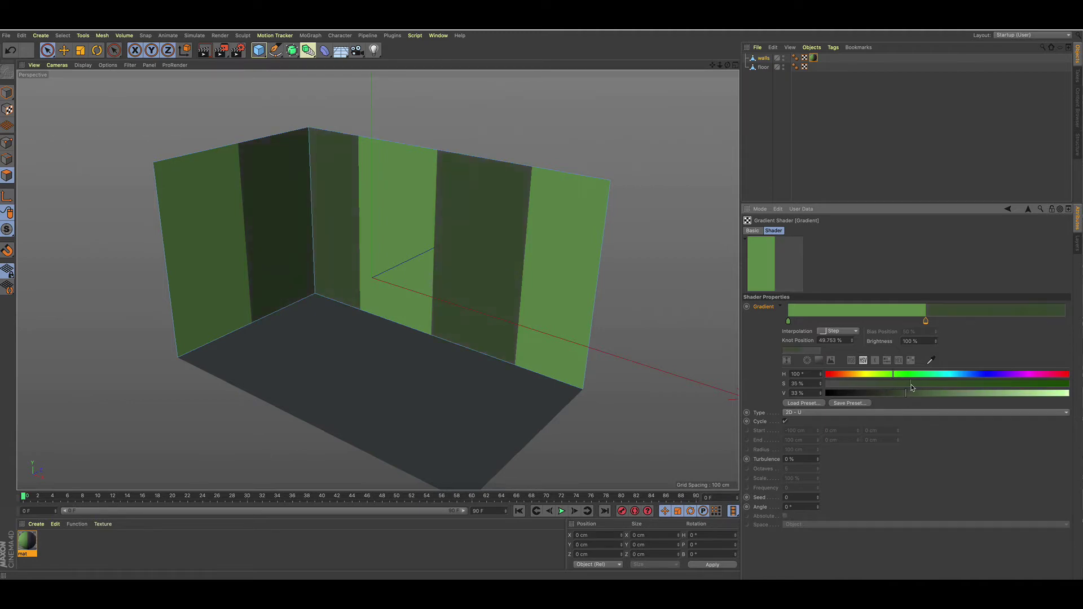
click(915, 384)
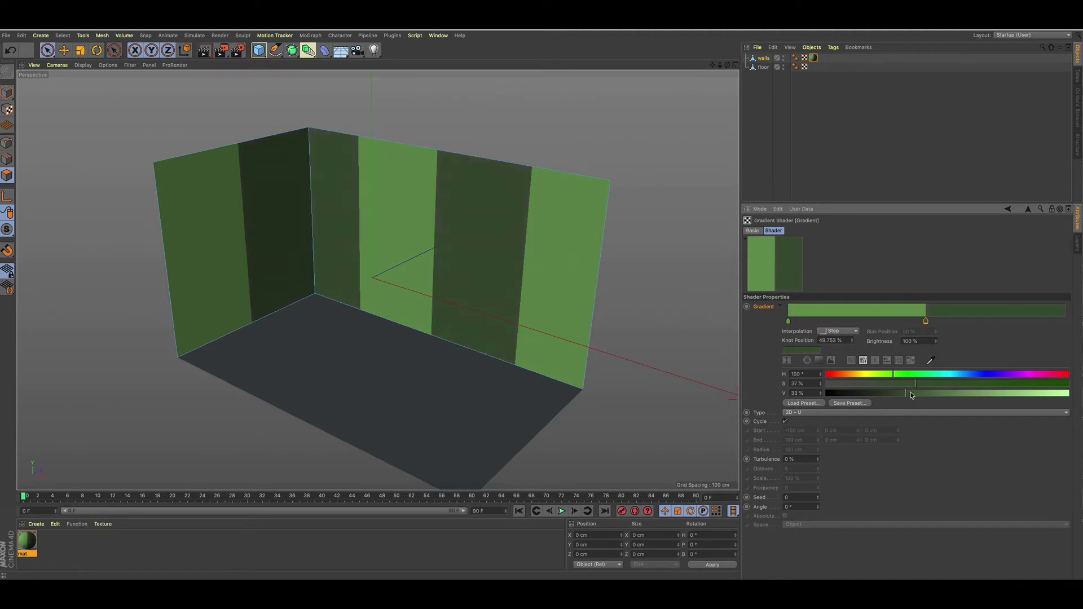
drag(907, 394, 944, 398)
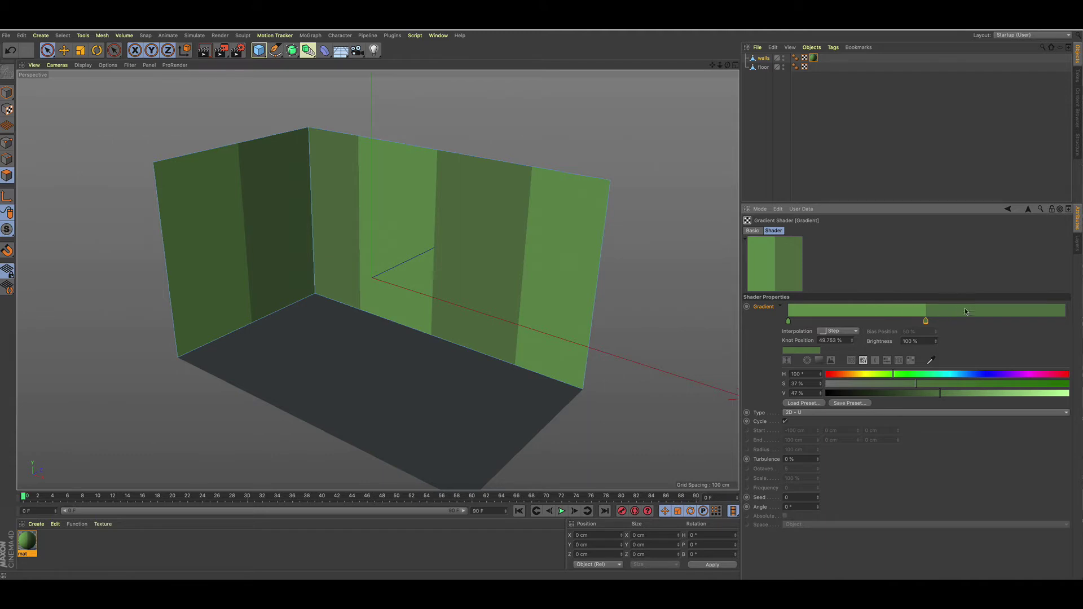
Duplicate the light green knot and position the knots to form a narrow dark stripe from about 47% to 53% of the gradient
right_click(789, 322)
key(Escape)
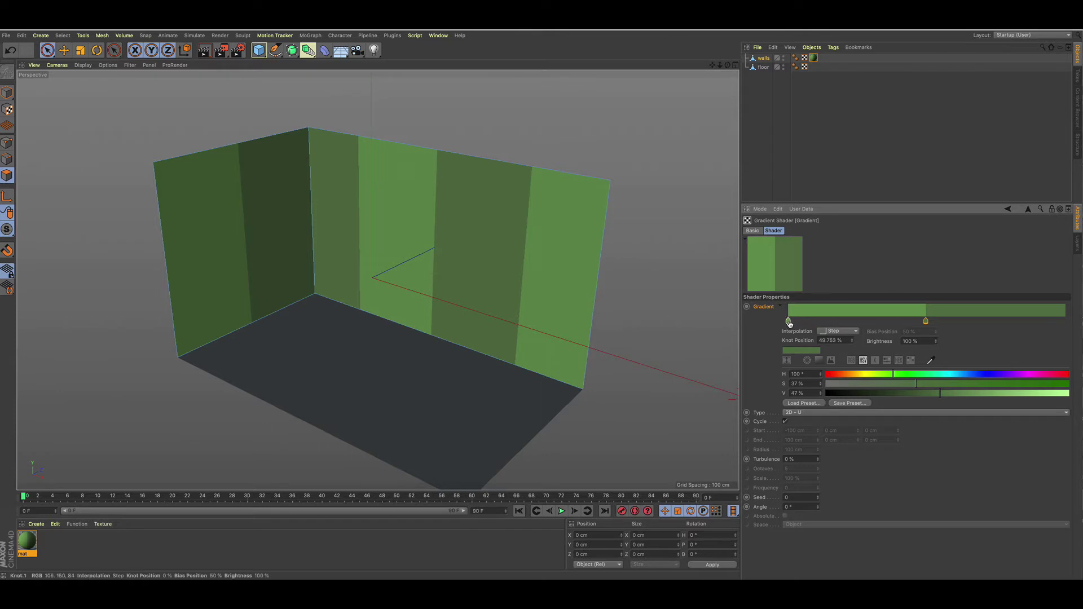
click(789, 322)
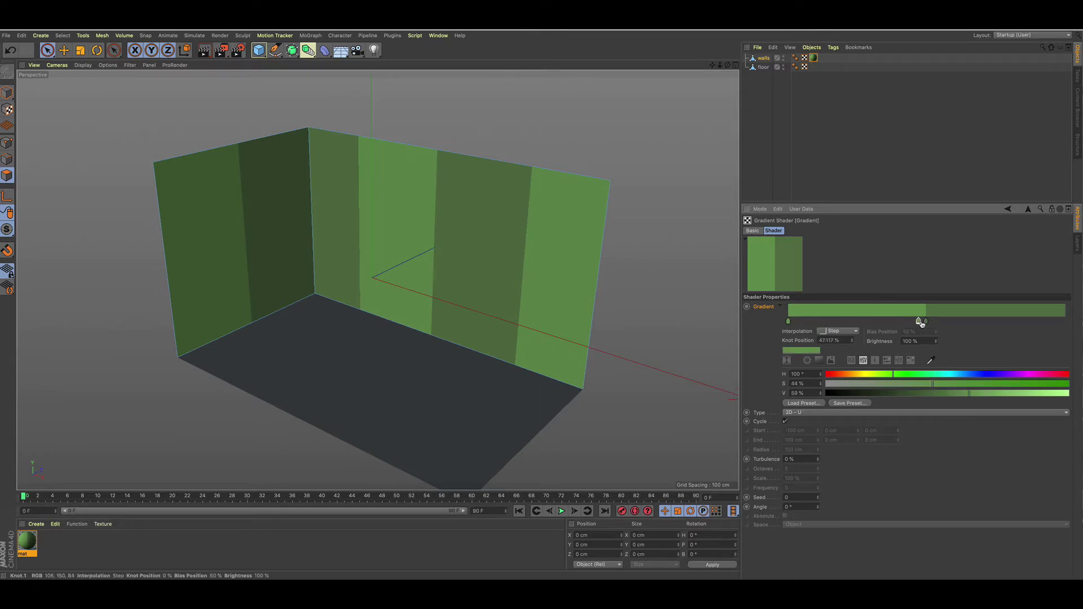
mouse_move(920, 322)
mouse_down()
mouse_move(934, 321)
mouse_move(909, 322)
mouse_move(935, 321)
mouse_up()
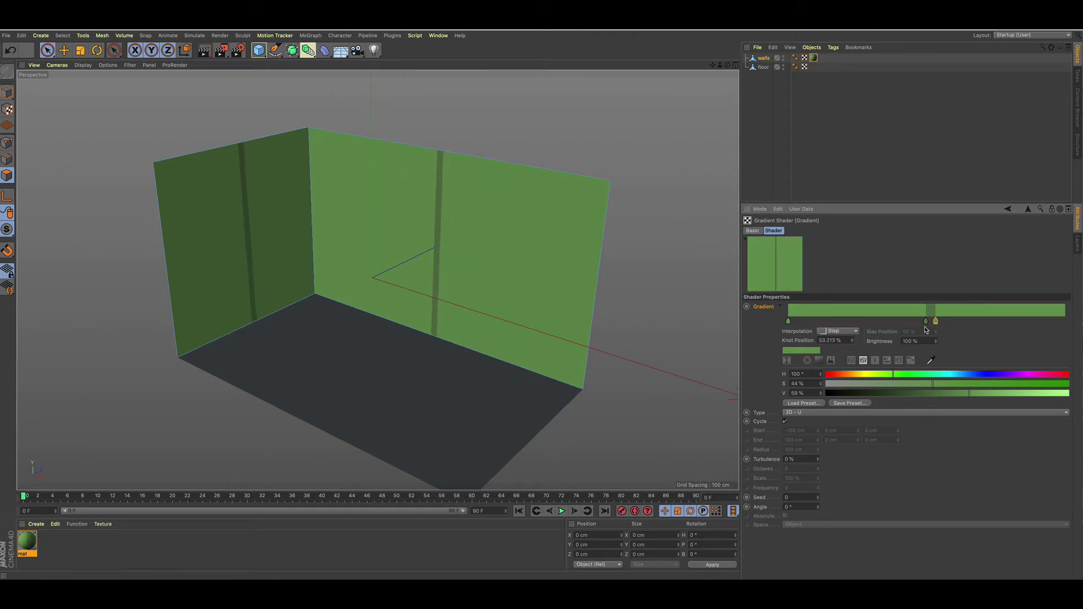
mouse_move(926, 321)
mouse_down()
mouse_move(913, 323)
mouse_move(934, 321)
mouse_up()
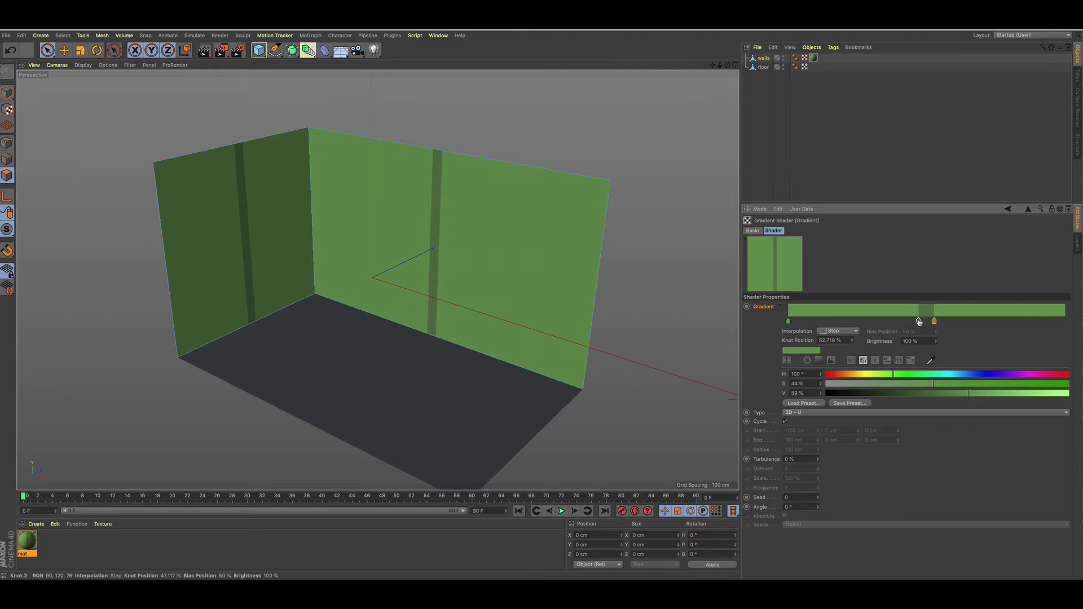
Duplicate the narrow dark stripe's knot pair to form stripes at about 73–78% and 23–28% of the gradient
mouse_move(919, 321)
drag(943, 321, 1005, 322)
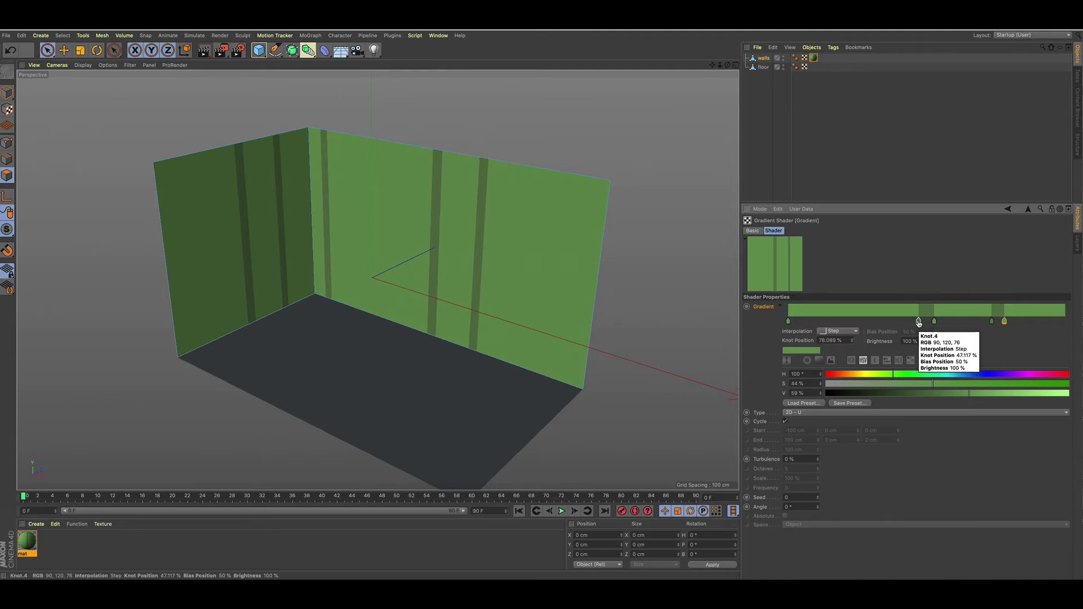
ctrl+drag(918, 322, 852, 321)
ctrl+drag(934, 321, 866, 321)
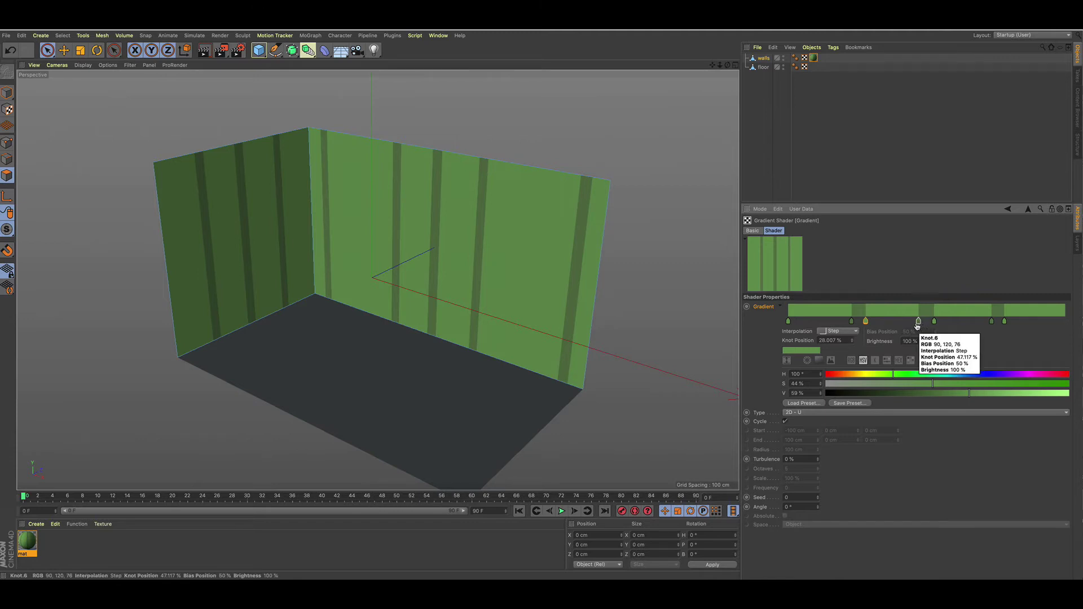
Add a thin dark green stripe at the gradient's start, from 0% to about 2%
drag(788, 321, 801, 322)
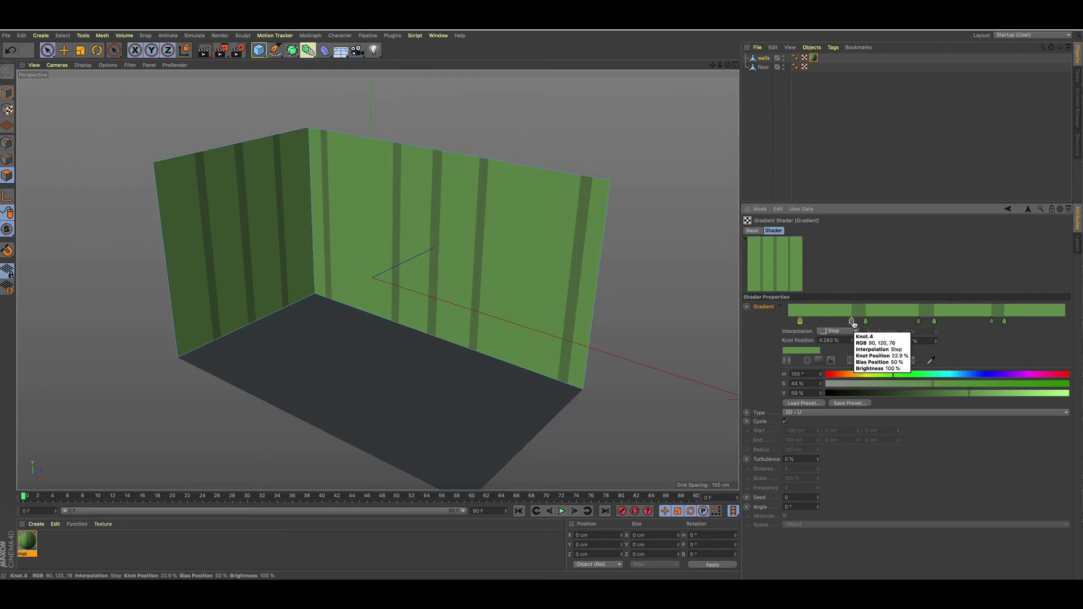
click(788, 322)
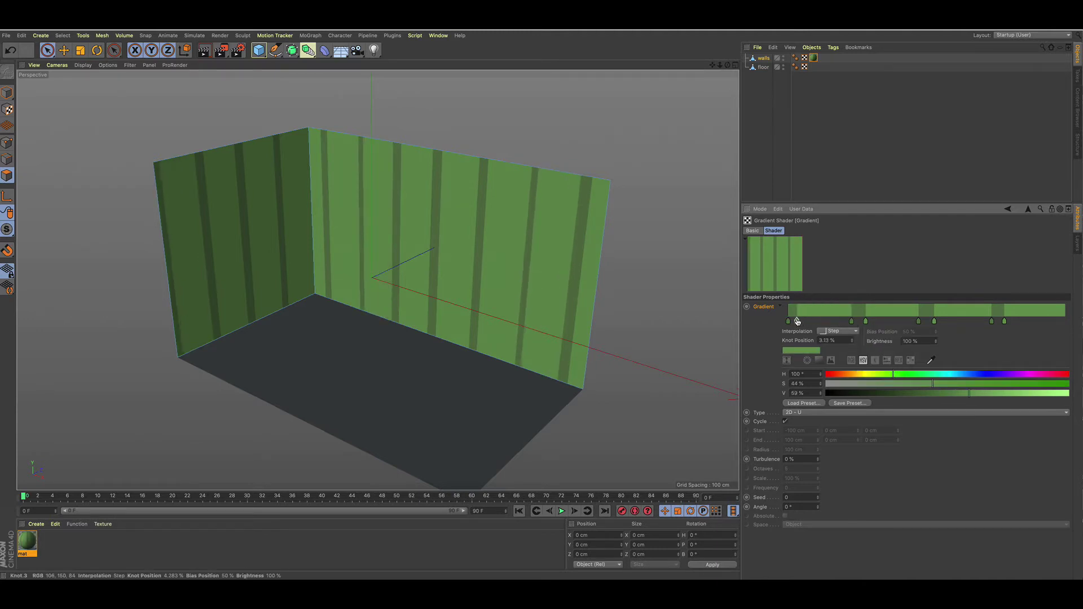
drag(801, 322, 794, 323)
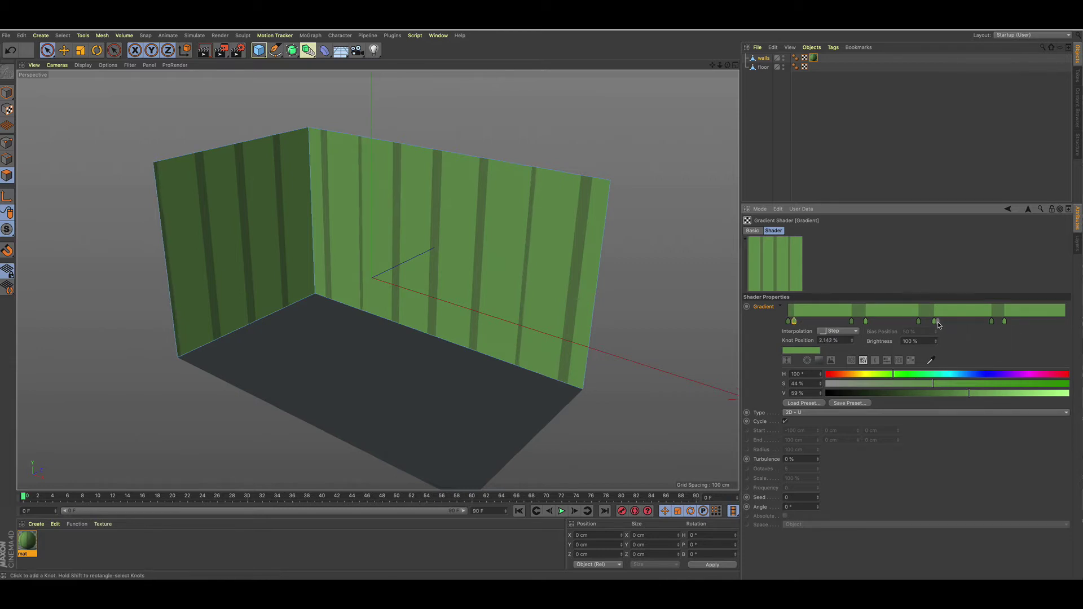
Widen the middle dark green stripe to span about 39% to 61% of the gradient
mouse_move(938, 323)
mouse_down()
mouse_move(956, 324)
mouse_move(943, 340)
mouse_move(936, 324)
mouse_move(955, 324)
mouse_move(894, 322)
mouse_move(957, 321)
mouse_up()
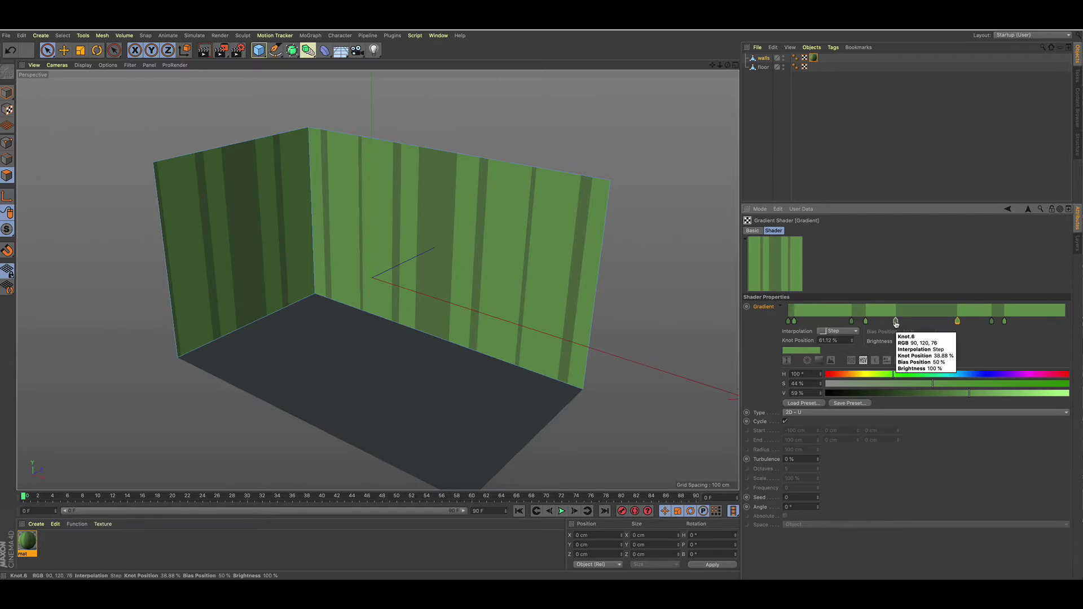
drag(896, 322, 893, 341)
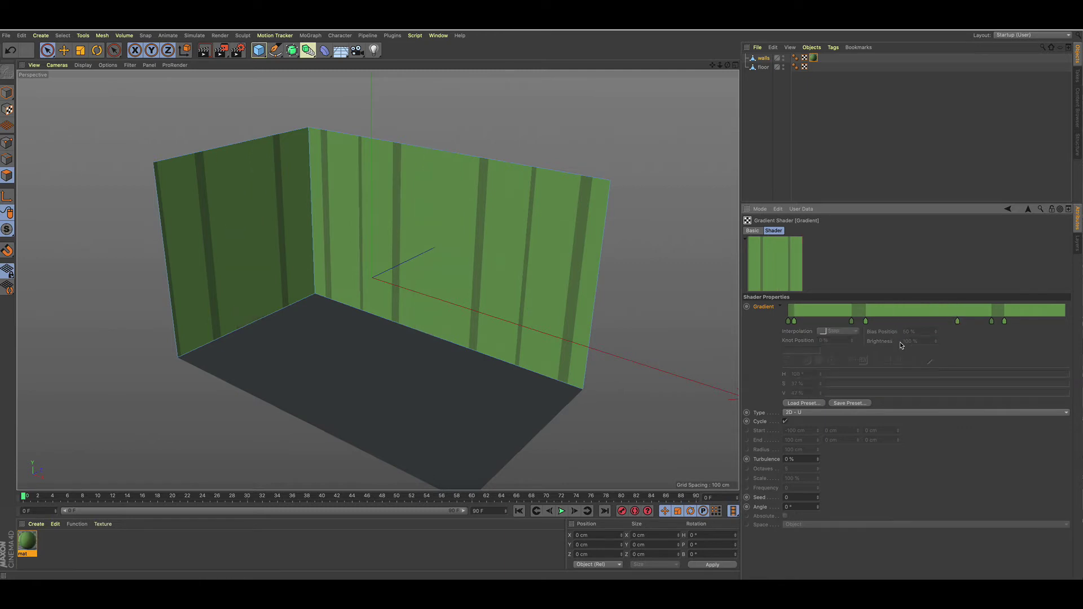
key(ctrl+z)
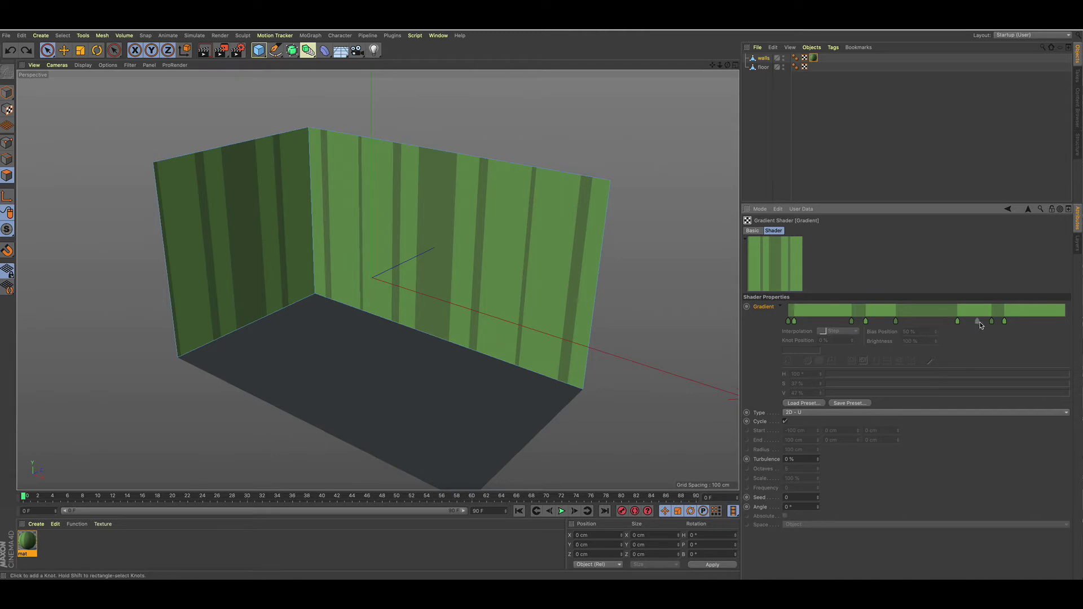
Add a thin, darker green stripe with V 38% inside the wide middle stripe, starting at about 49% of the gradient
mouse_move(959, 324)
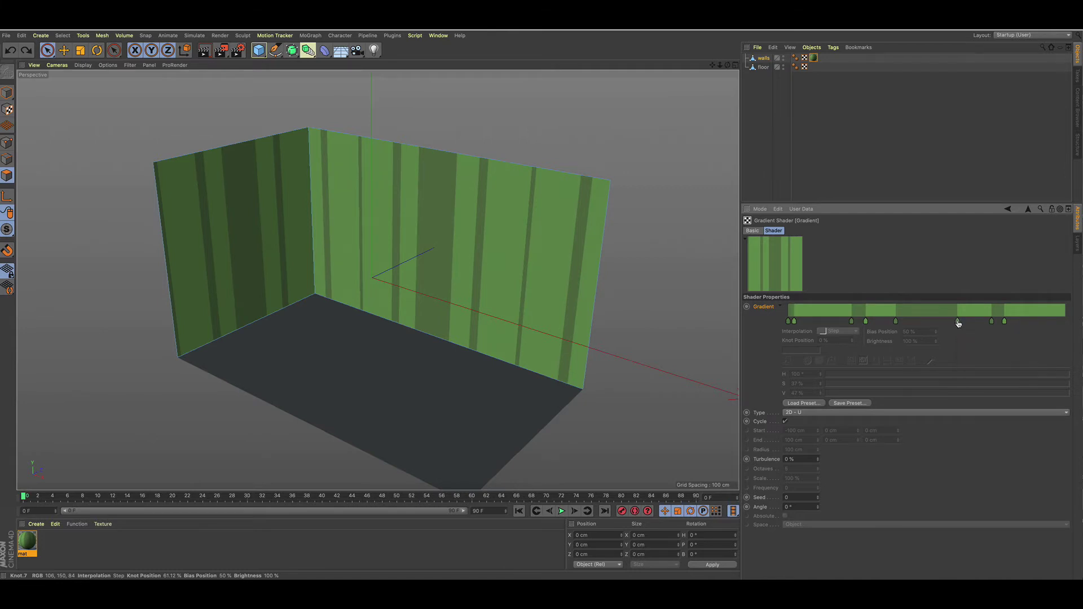
ctrl+drag(958, 322, 921, 325)
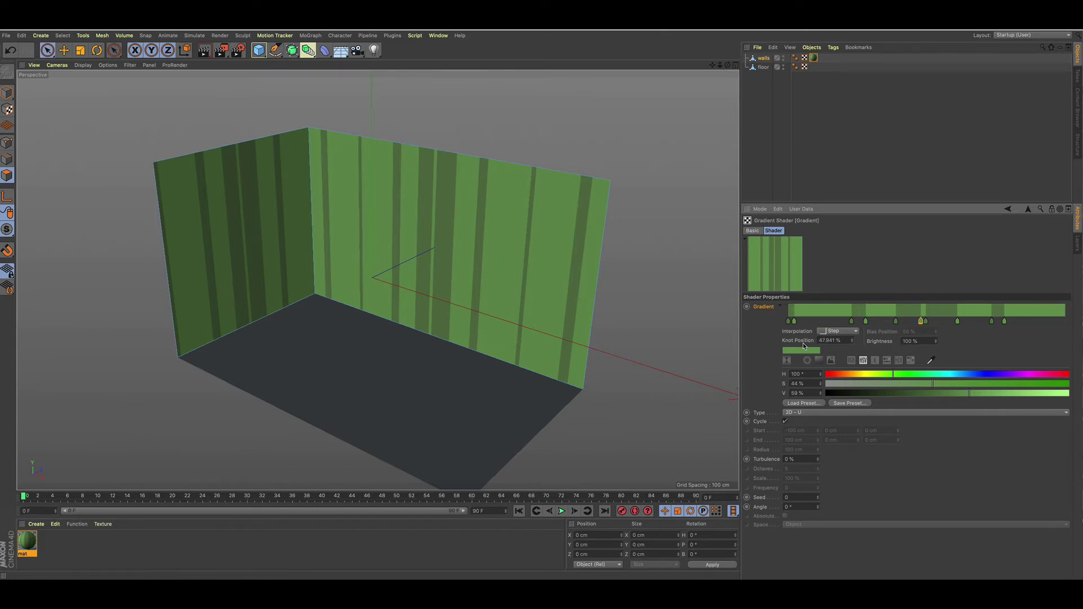
drag(969, 391, 918, 397)
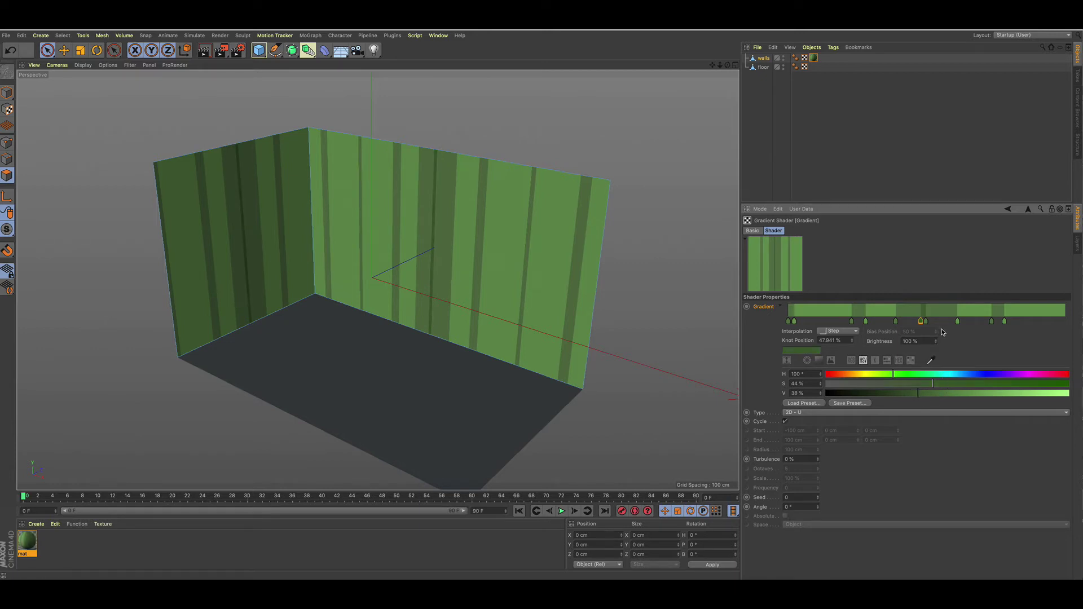
drag(927, 324, 924, 323)
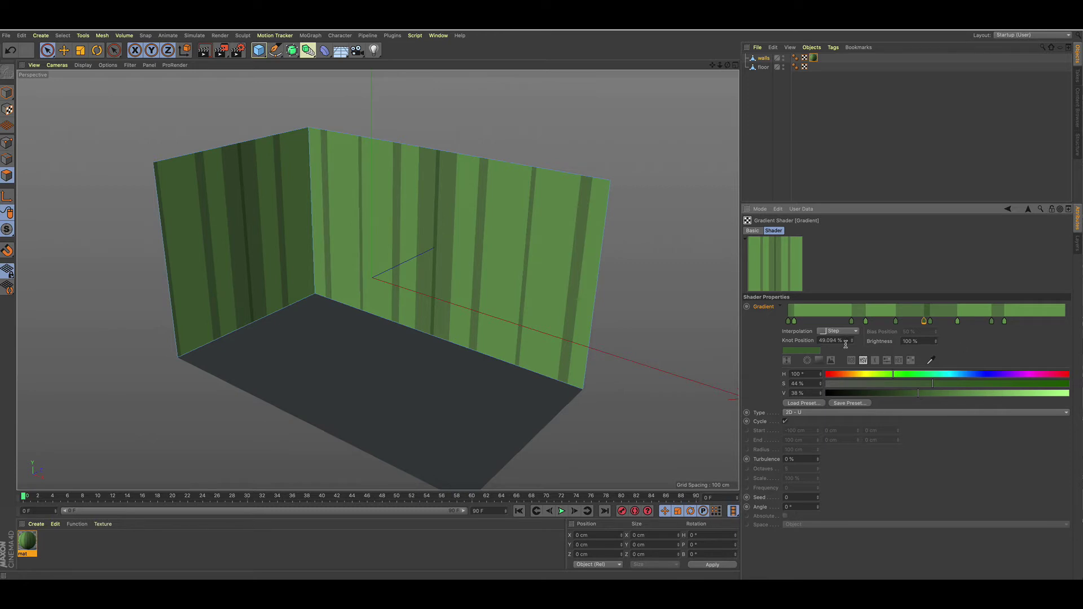
Widen the dark stripe at the gradient's start by moving its light green end knot to about 3%
drag(794, 322, 798, 323)
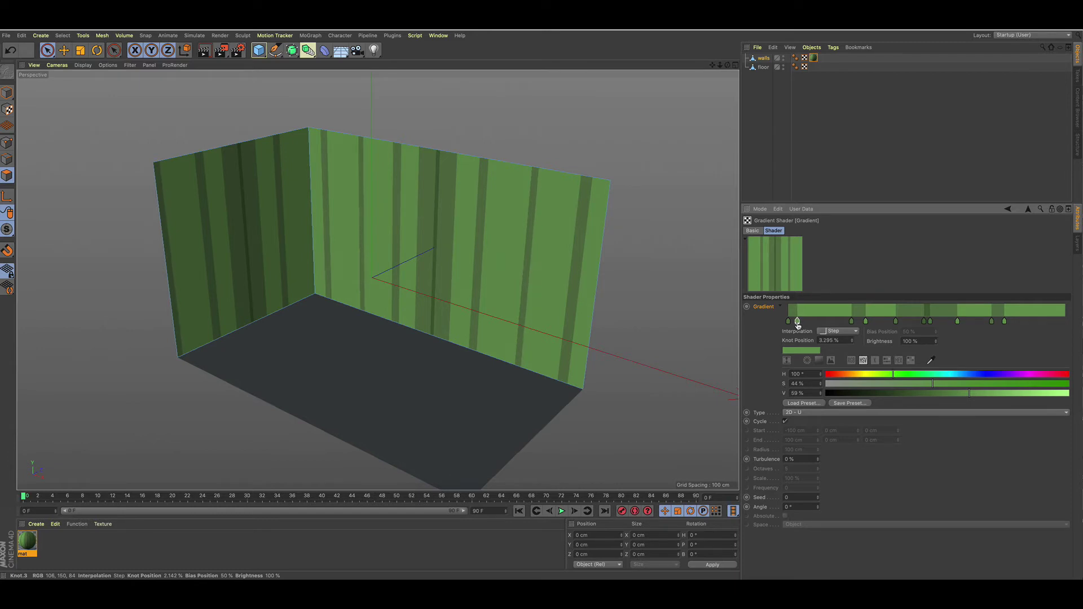
drag(797, 326, 797, 325)
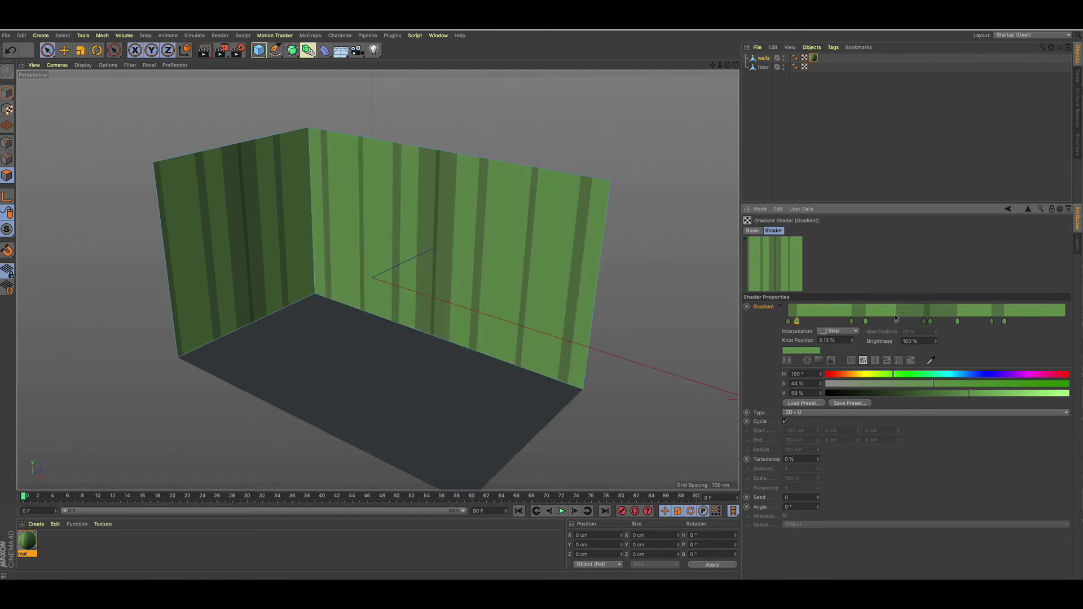
Try doubling the gradient's knots and undo the doubling
right_click(838, 311)
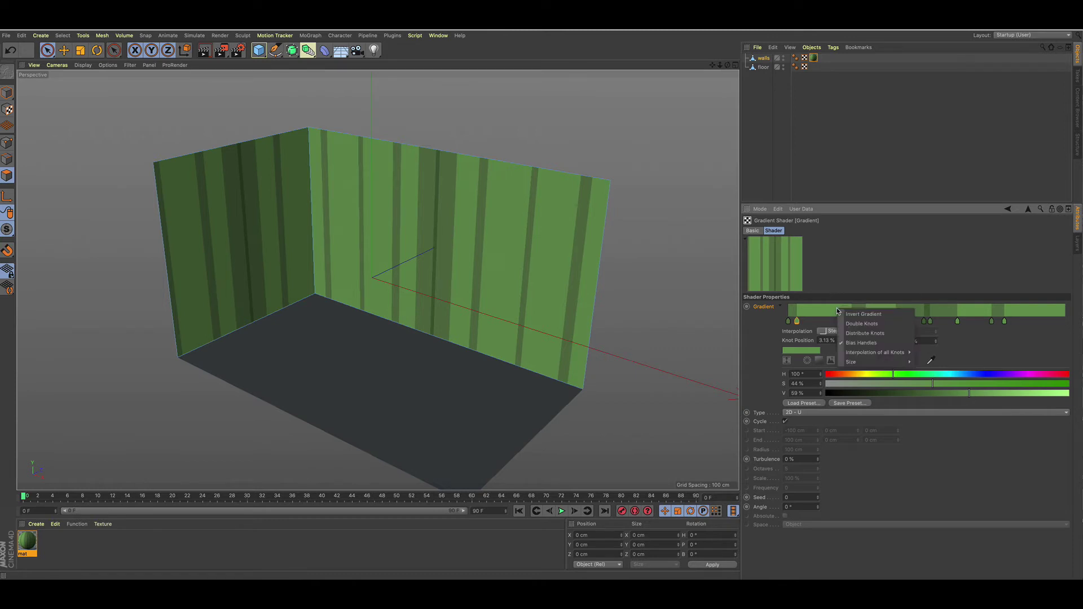
click(870, 324)
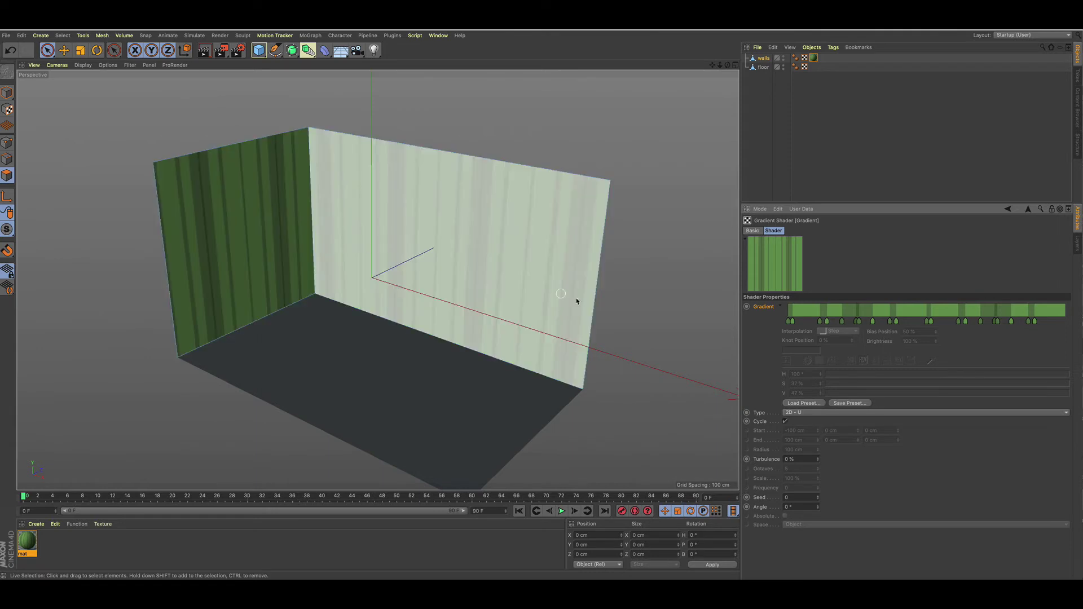
key(ctrl+z)
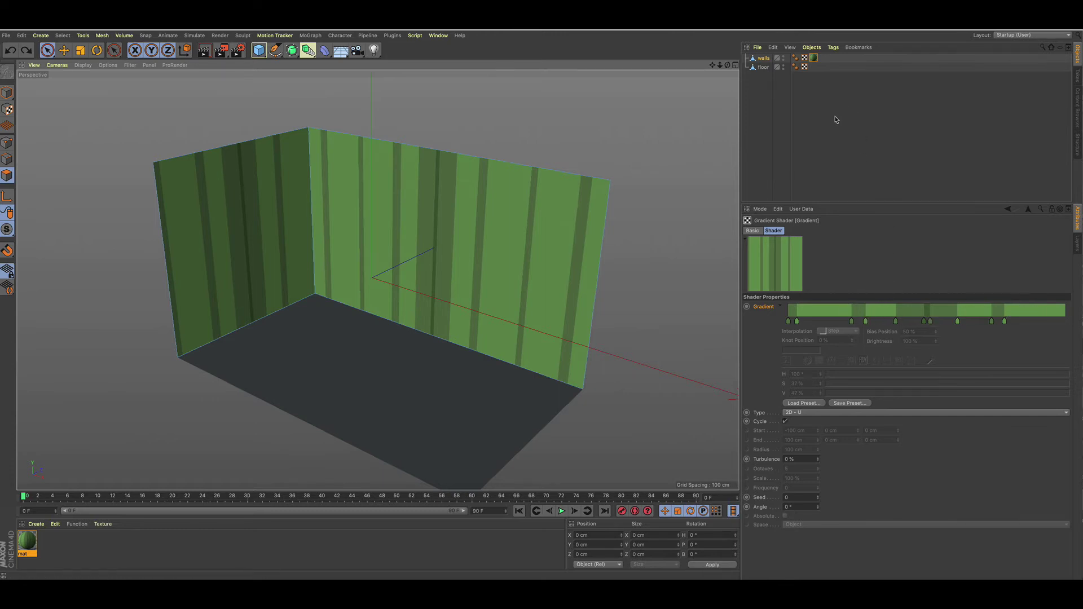
Set Tiles U of the walls' texture tag to 4 to repeat the stripes more often
click(814, 58)
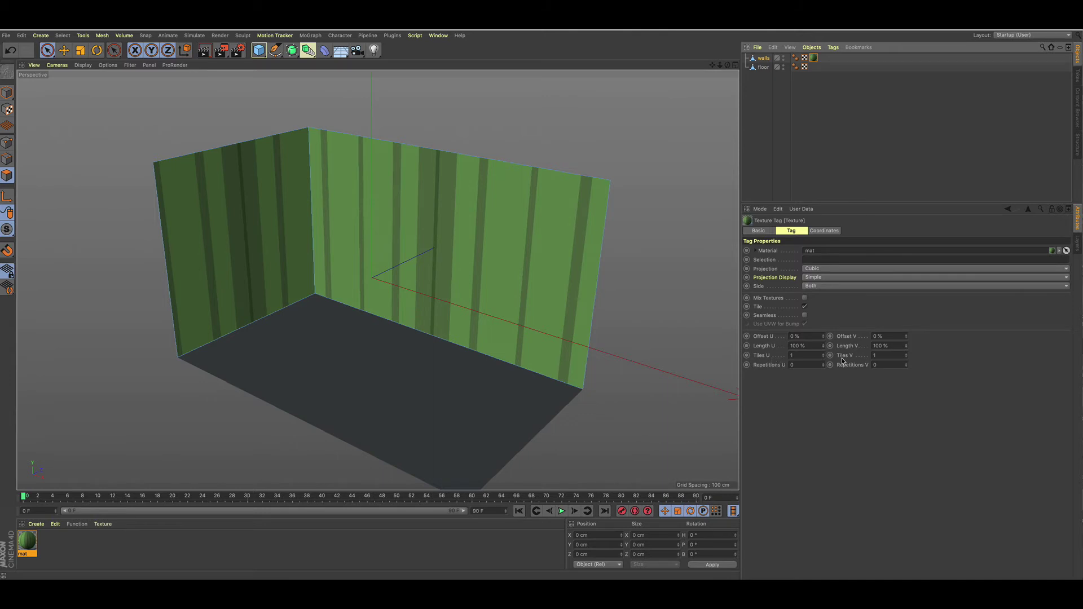
click(814, 356)
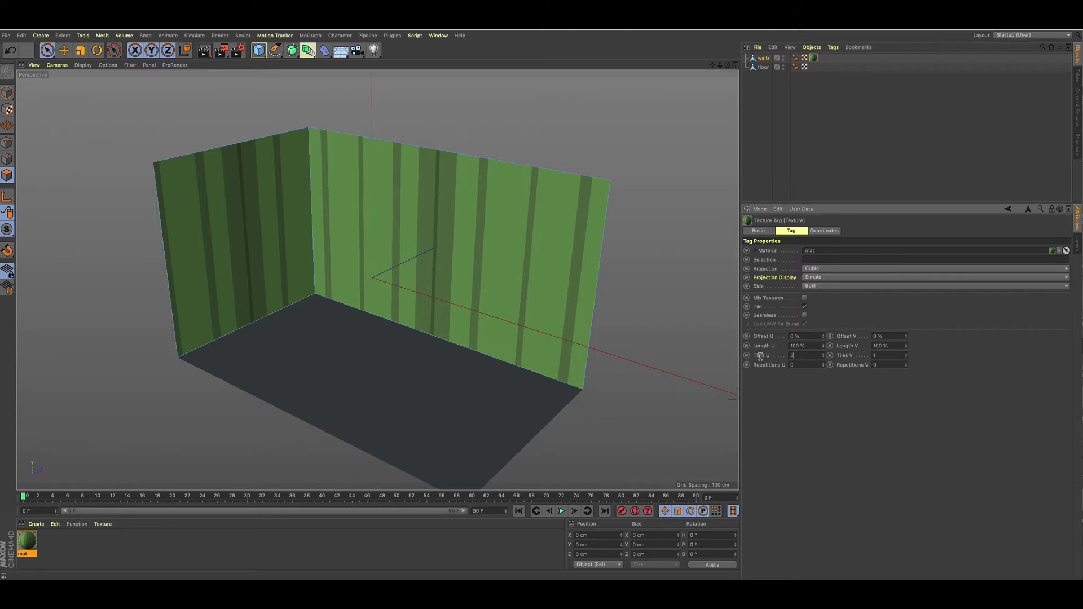
text(2)
key(Return)
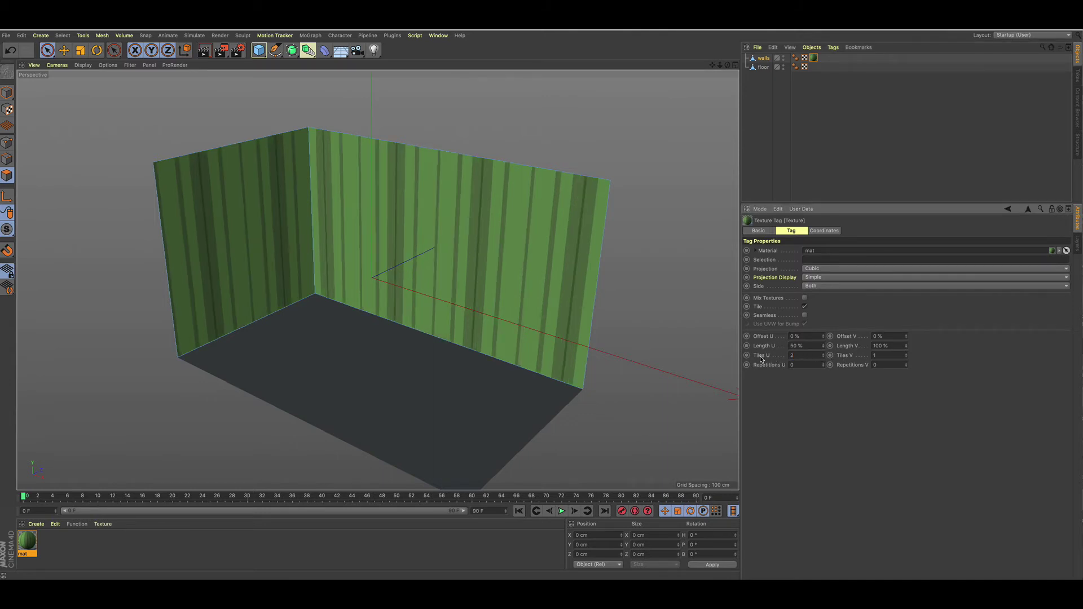
click(810, 355)
text(4)
key(Return)
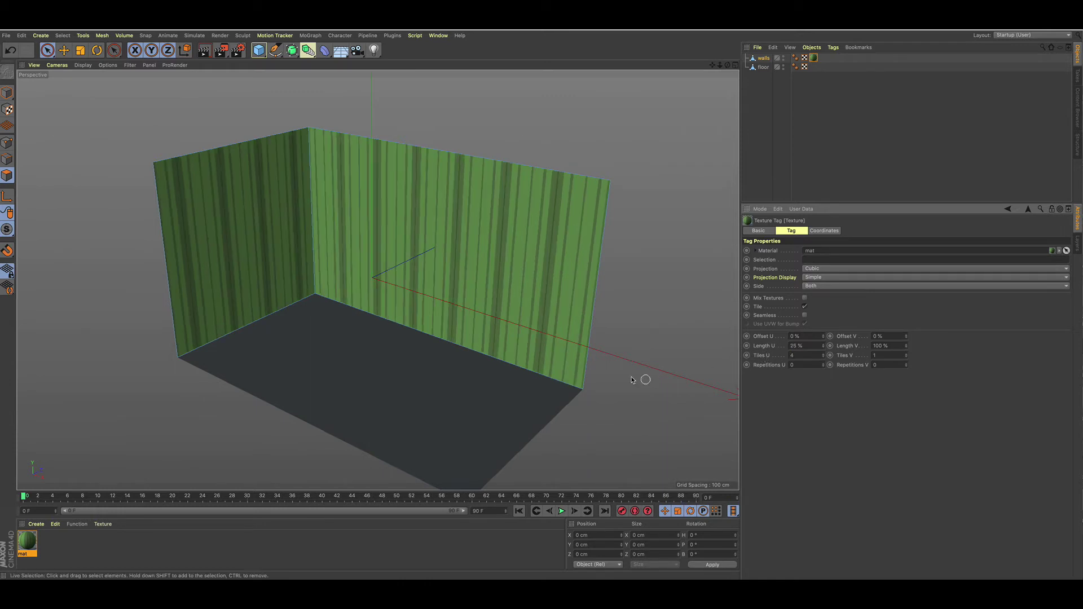
mouse_move(489, 331)
alt+mouse_down()
mouse_move(486, 309)
mouse_move(485, 320)
alt+mouse_up()
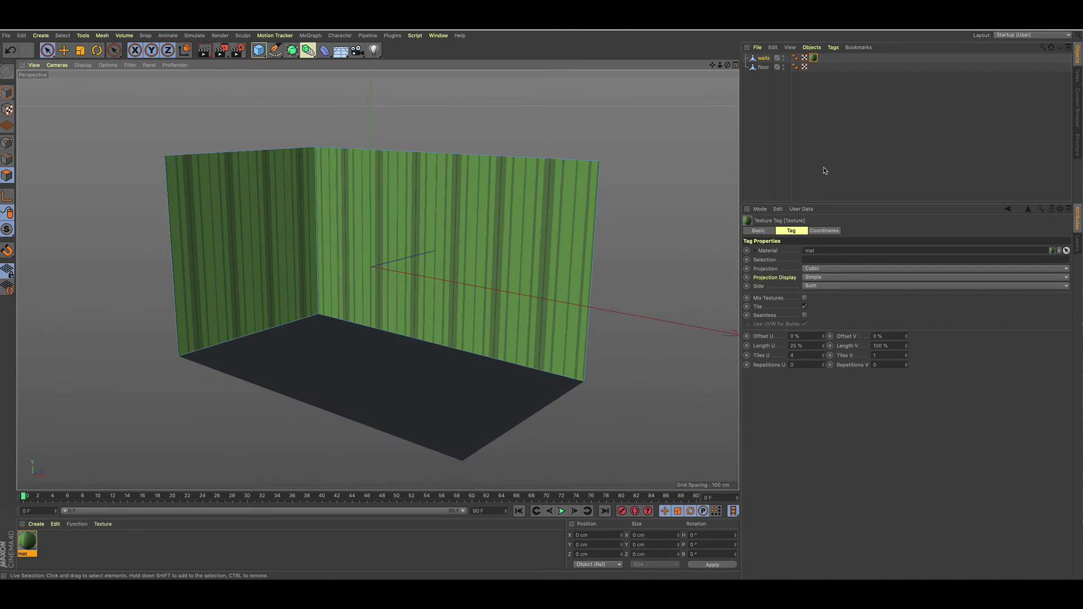
In the wallpaper gradient, widen the second dark stripe by moving its light green end knot to about 29%
double_click(813, 59)
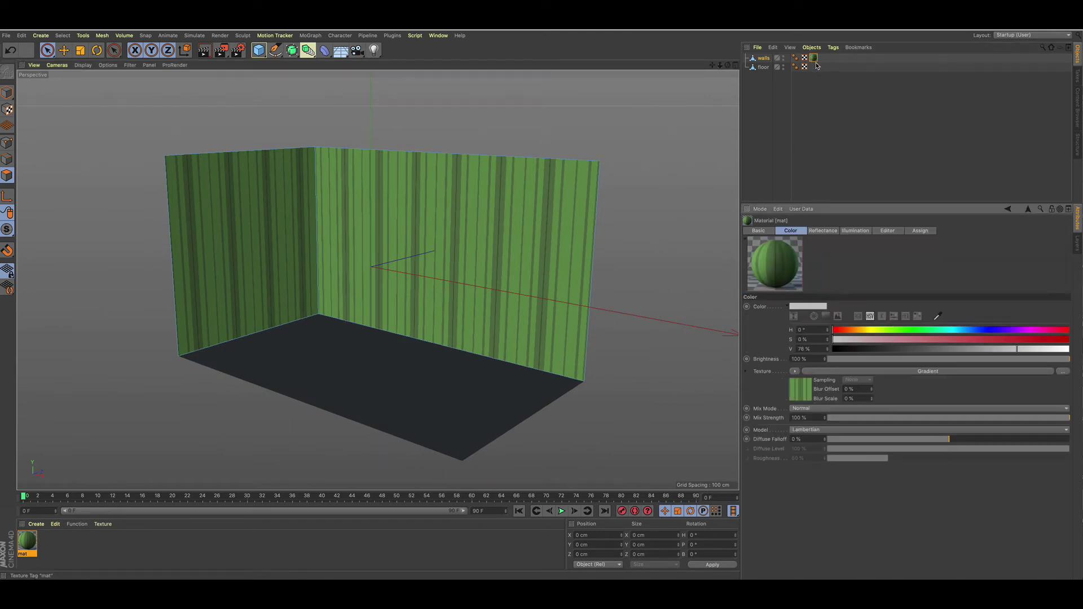
click(804, 398)
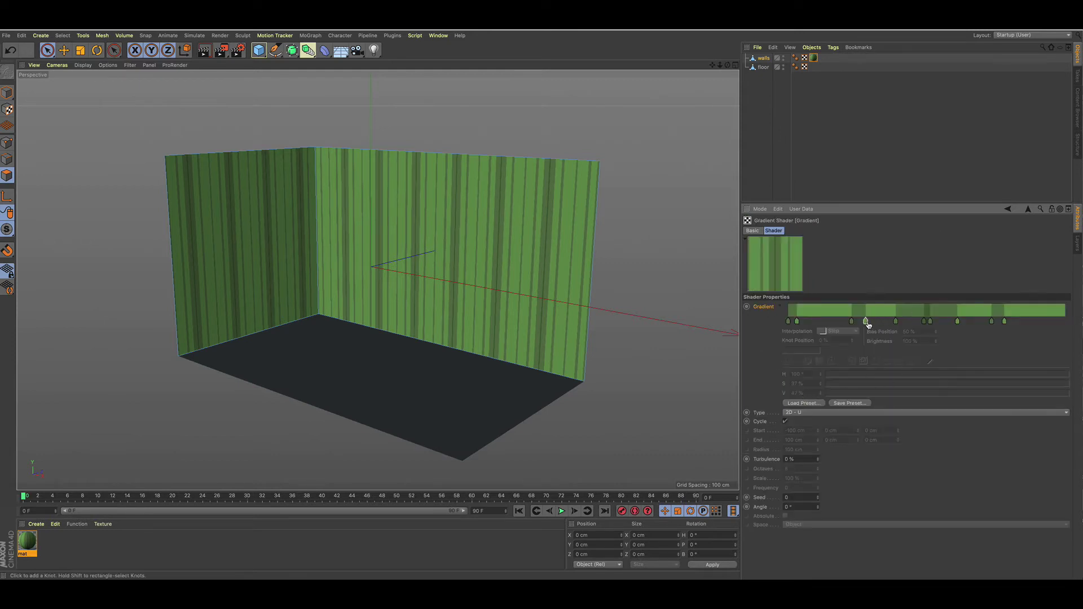
mouse_move(865, 321)
mouse_down()
mouse_move(885, 322)
mouse_move(868, 323)
mouse_up()
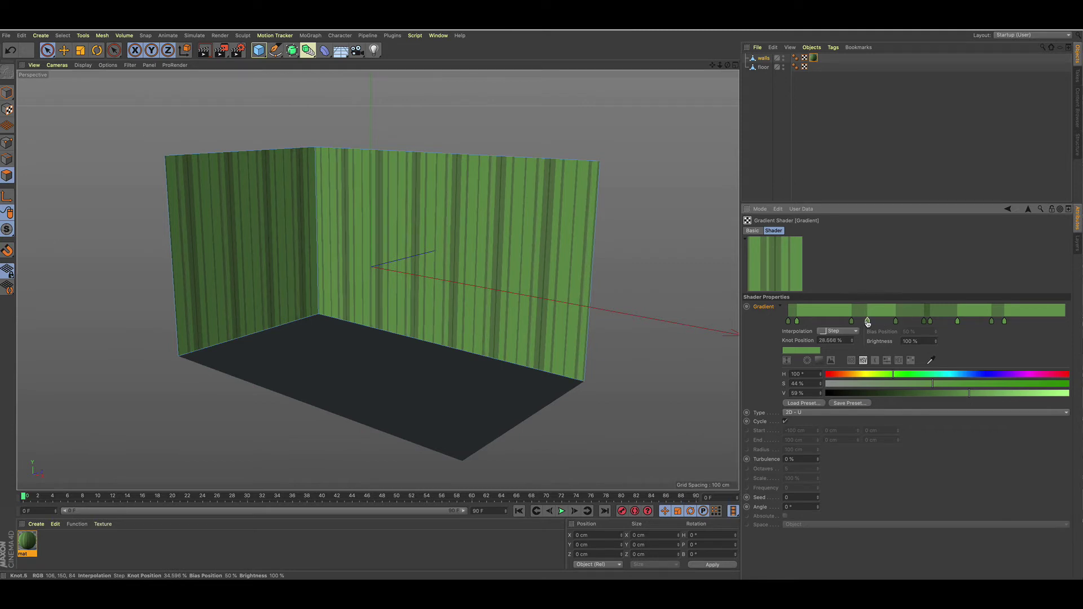
Recolour the gradient's light green knot at about 3% to hue 61° and copy that olive colour to the last knot
click(798, 323)
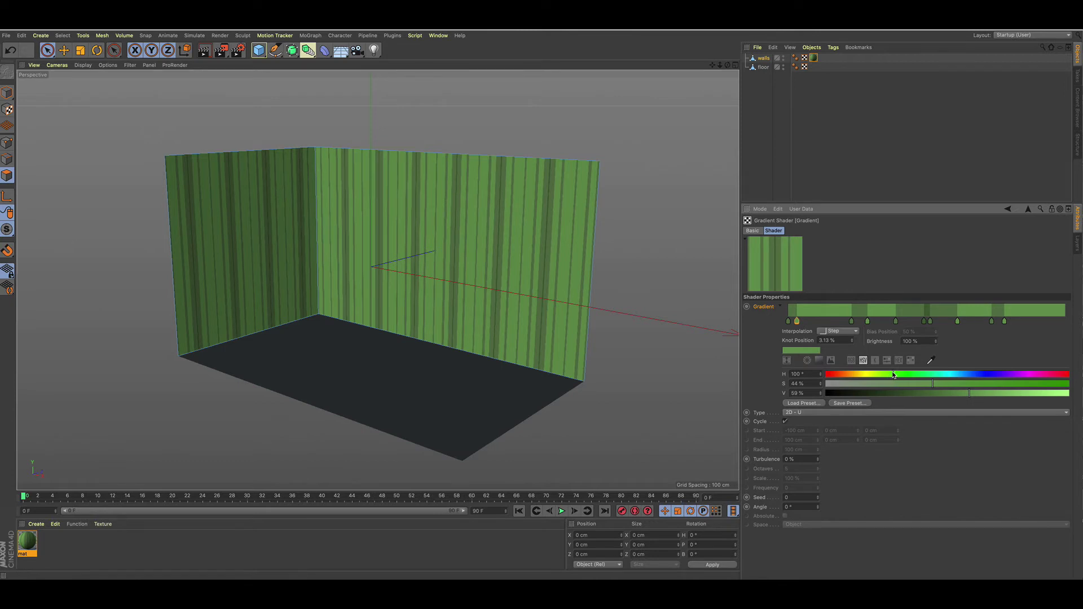
drag(894, 374, 867, 375)
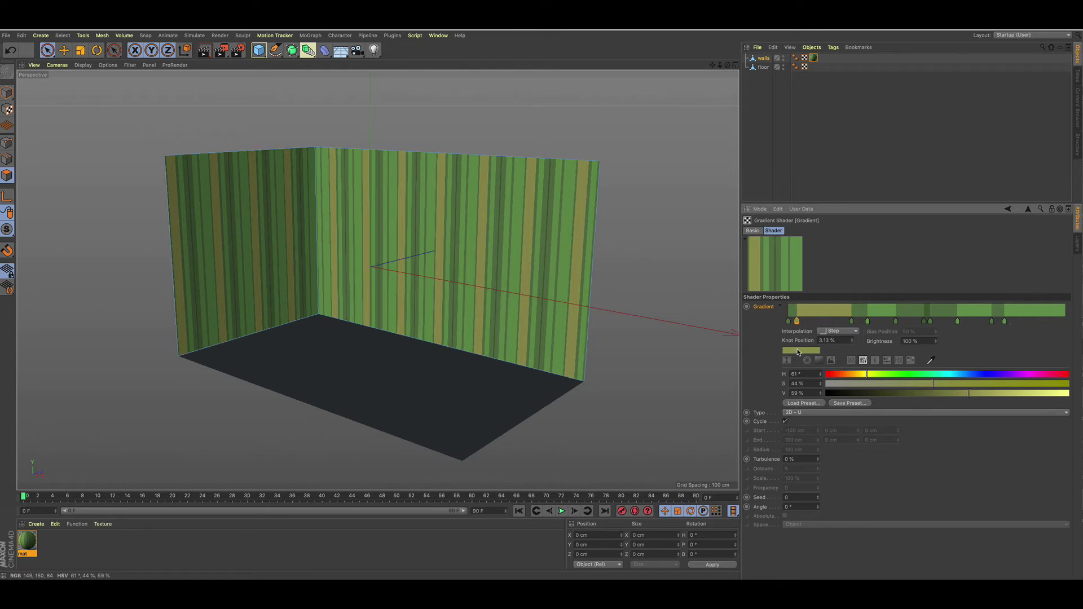
drag(797, 353, 1004, 322)
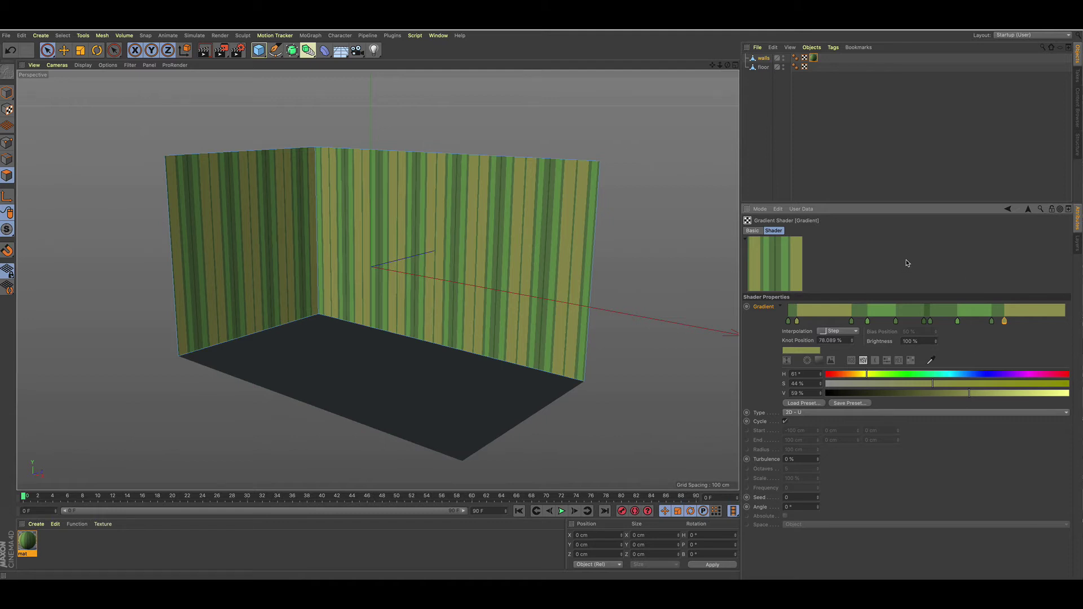
Examine the wall stripes close up with an interactive render region, resizing the region over the wall
scroll(459, 203, up, 4)
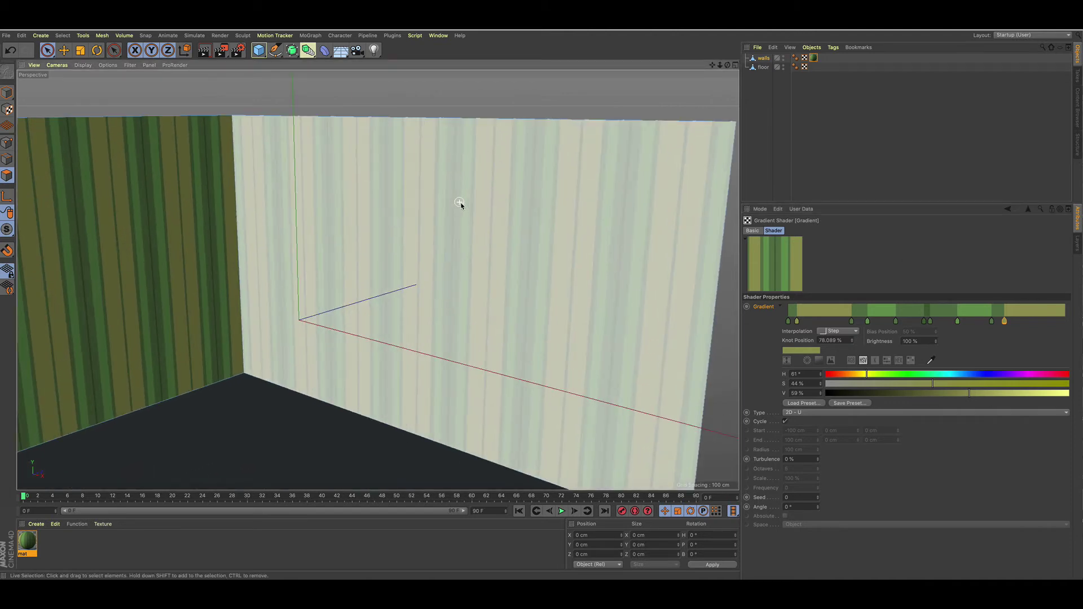
scroll(525, 206, up, 5)
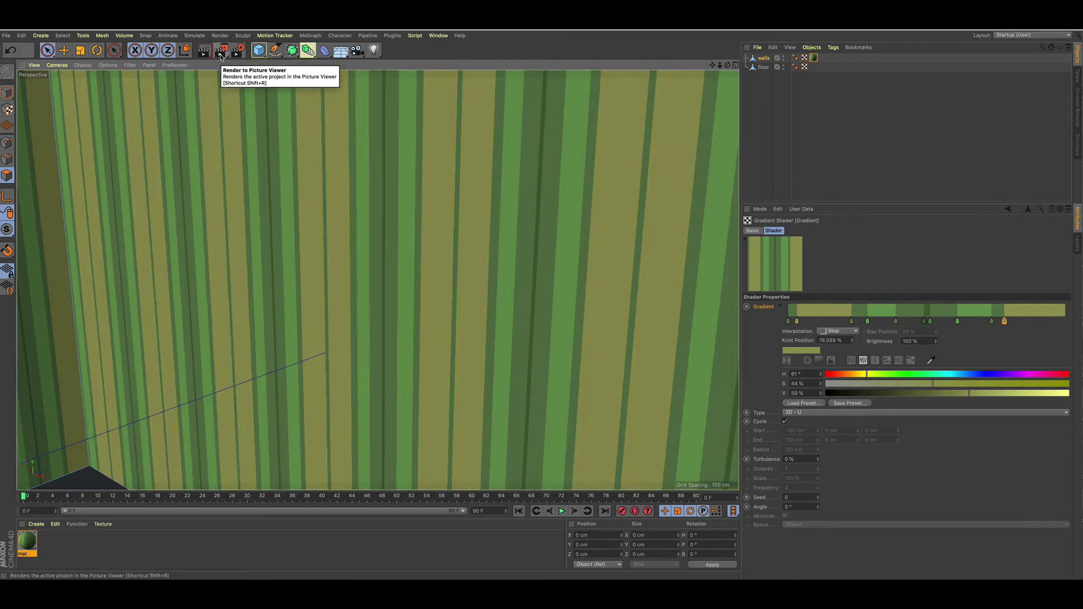
key(alt+r)
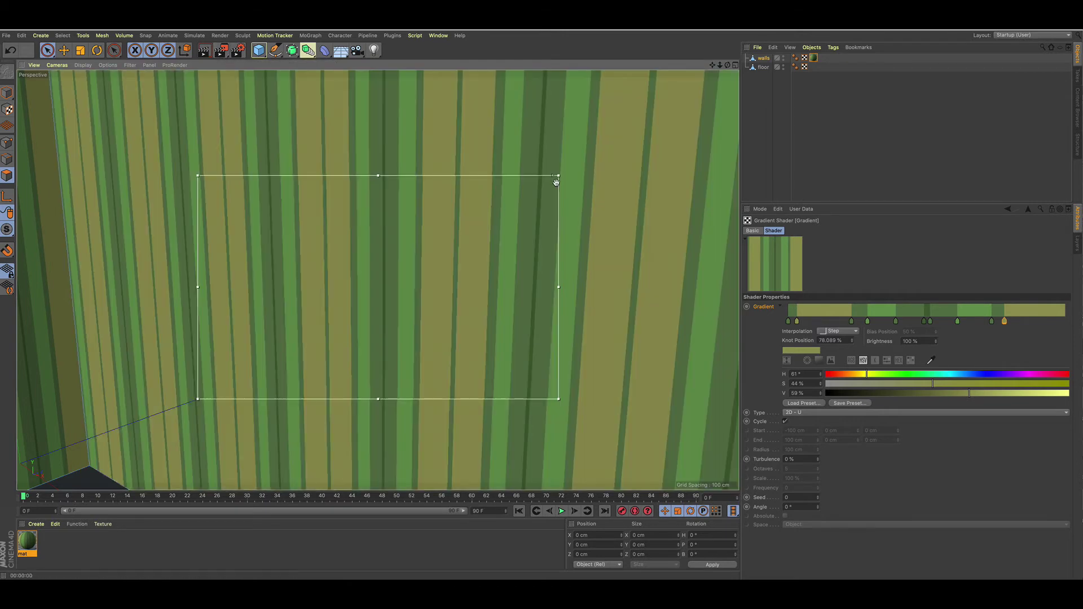
drag(558, 176, 513, 128)
scroll(449, 202, up, 5)
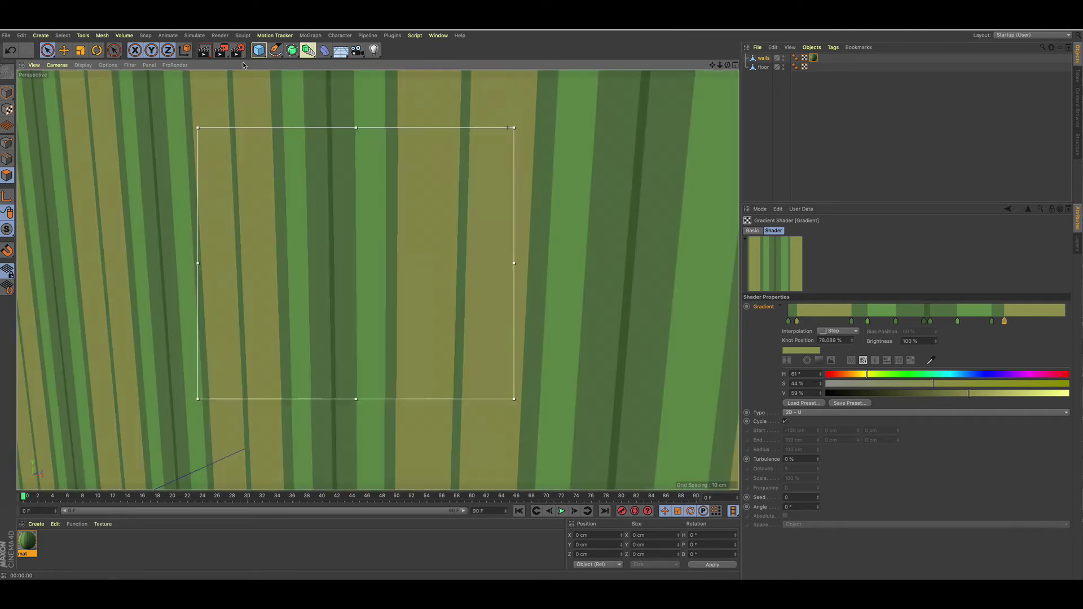
Set the render anti-aliasing to Best in the render settings
click(238, 52)
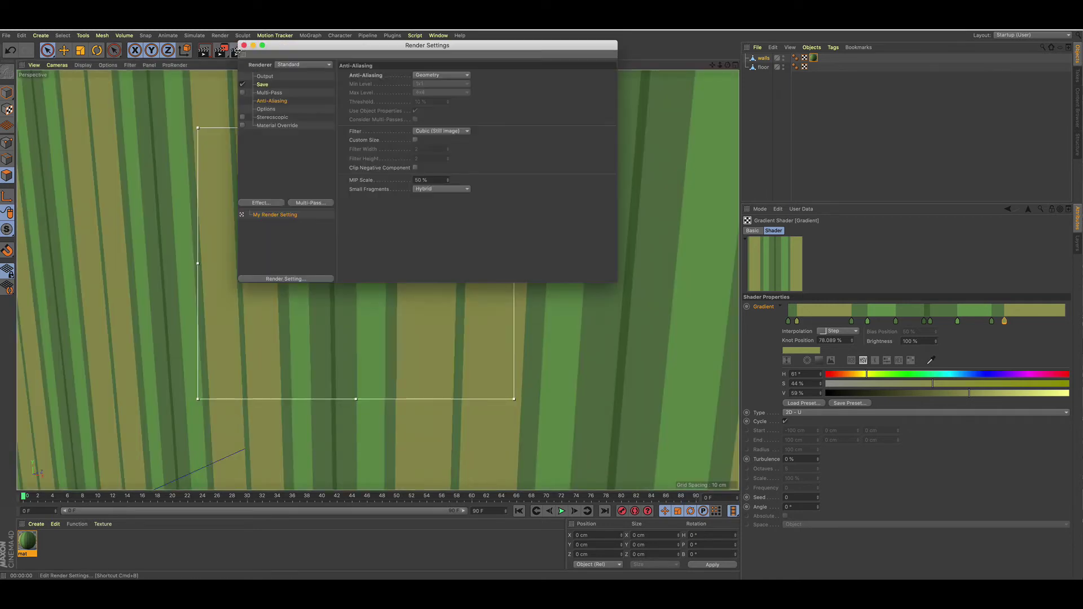
drag(318, 46, 532, 74)
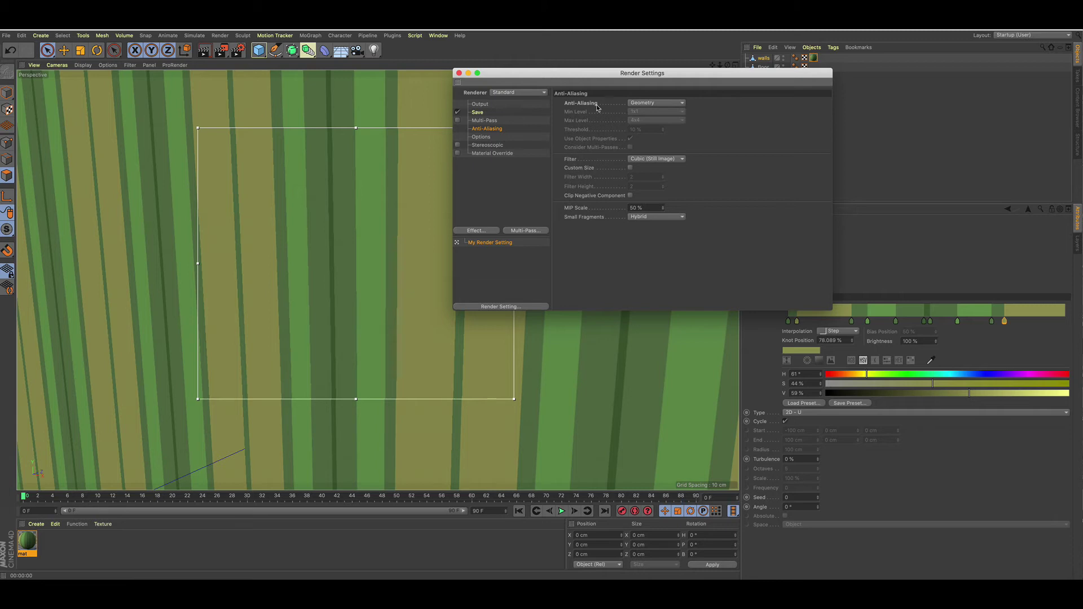
click(649, 104)
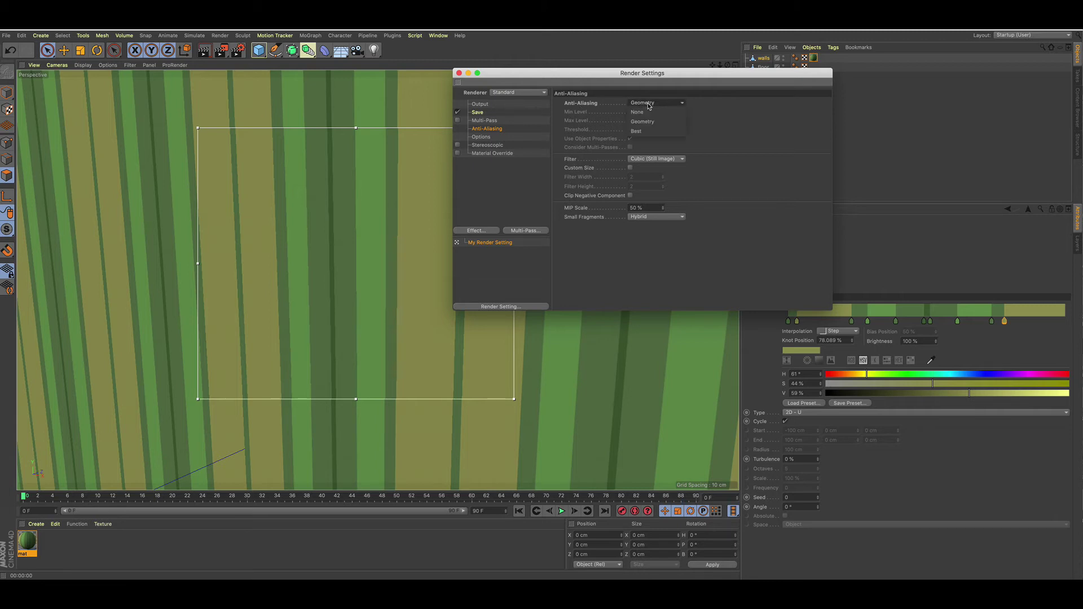
click(647, 133)
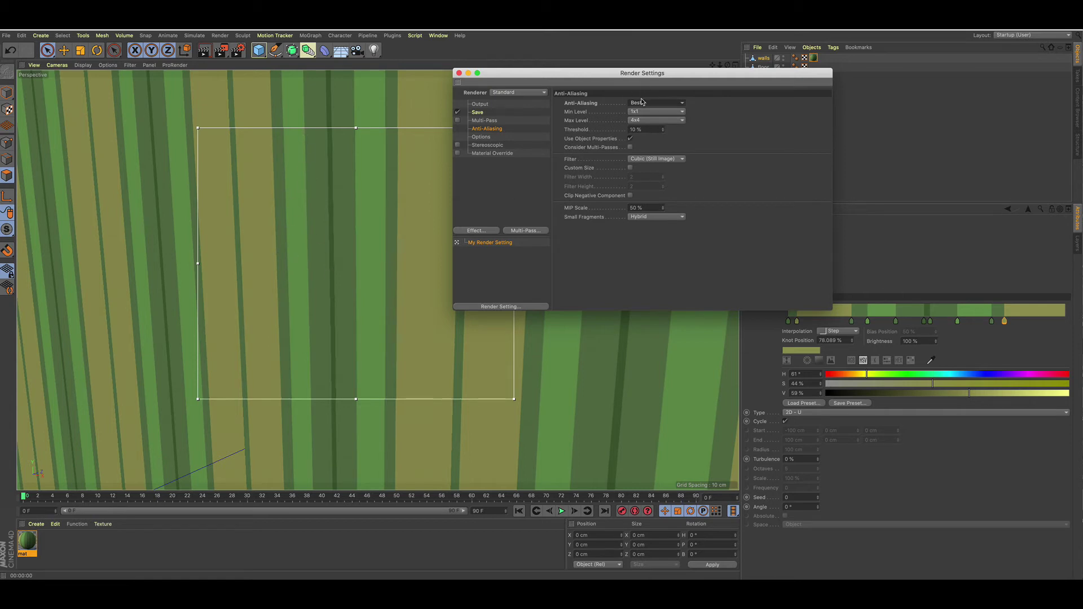
Switch the renderer to Physical and close the render settings
click(509, 93)
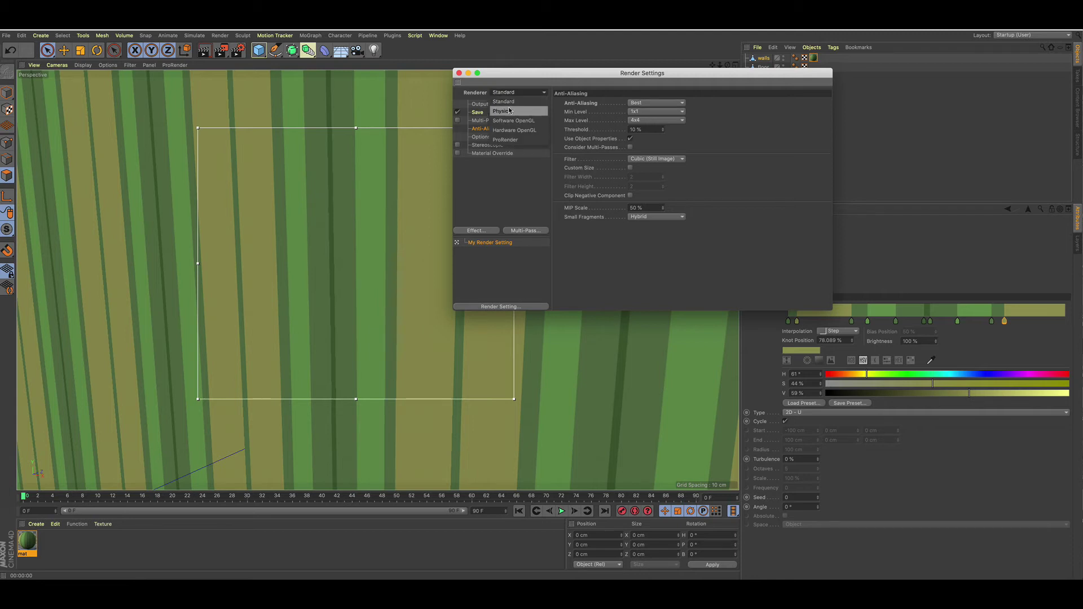
click(510, 112)
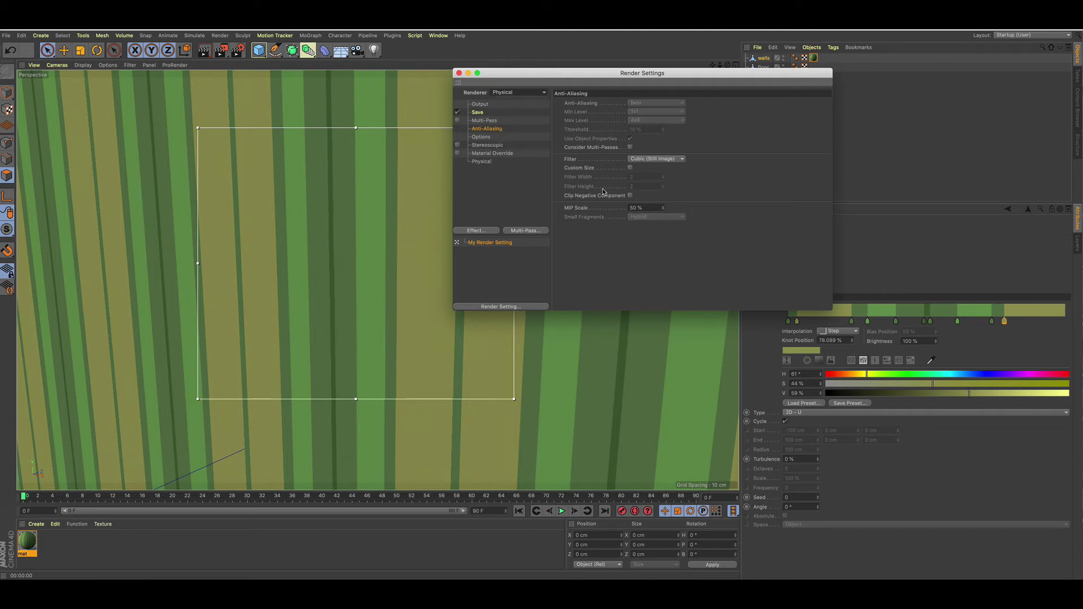
drag(548, 73, 656, 43)
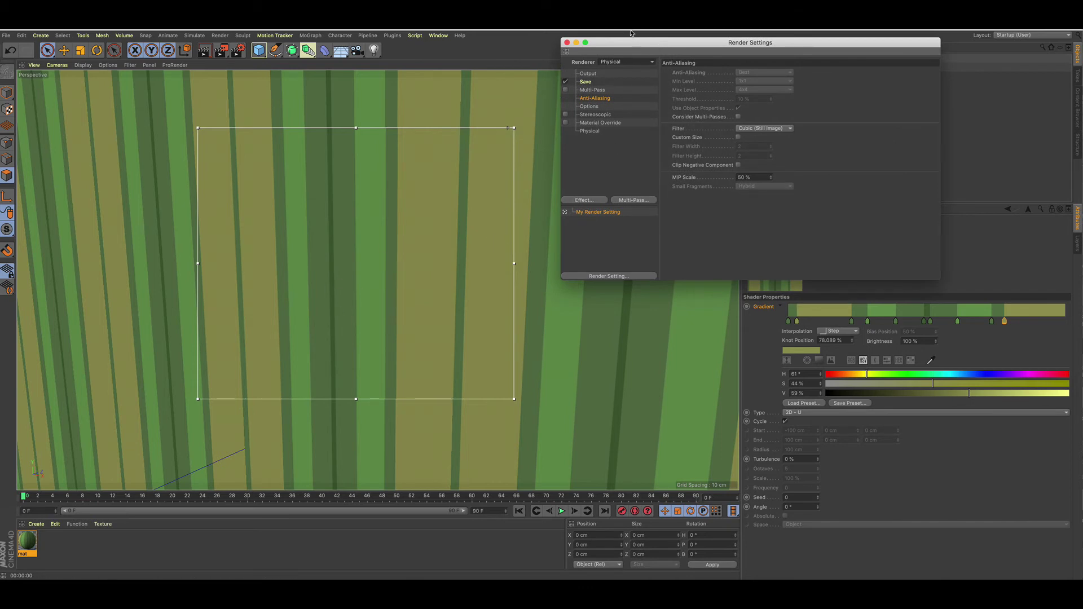
drag(630, 42, 625, 59)
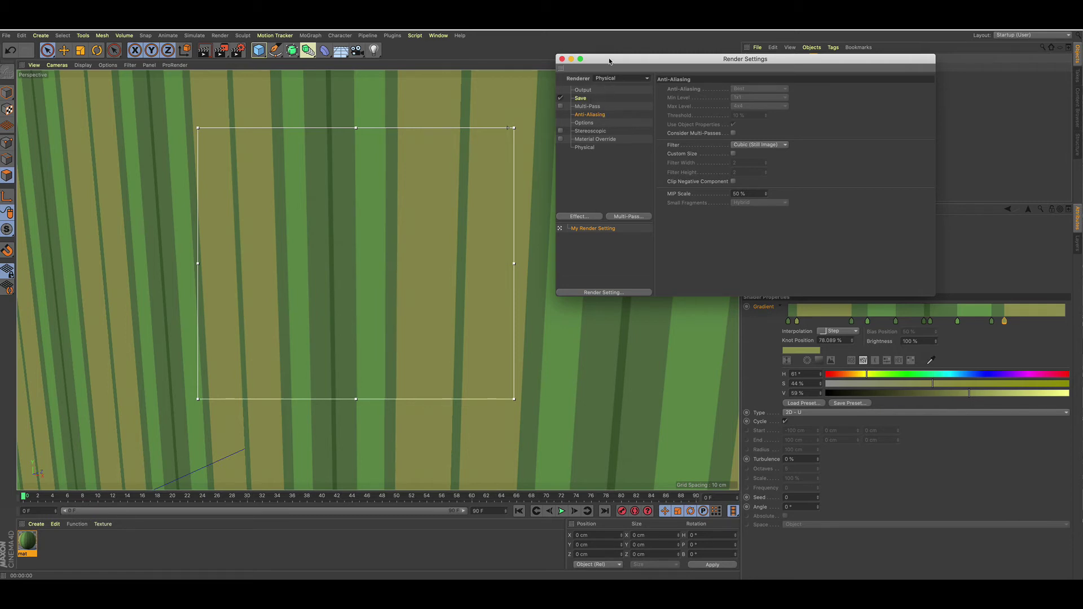
drag(610, 61, 603, 57)
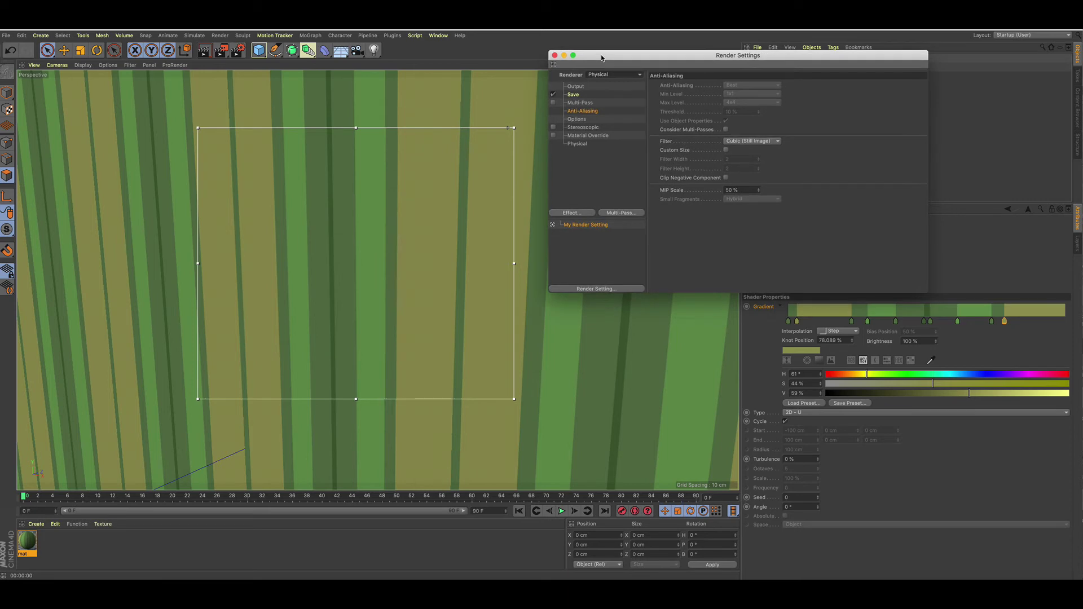
click(555, 55)
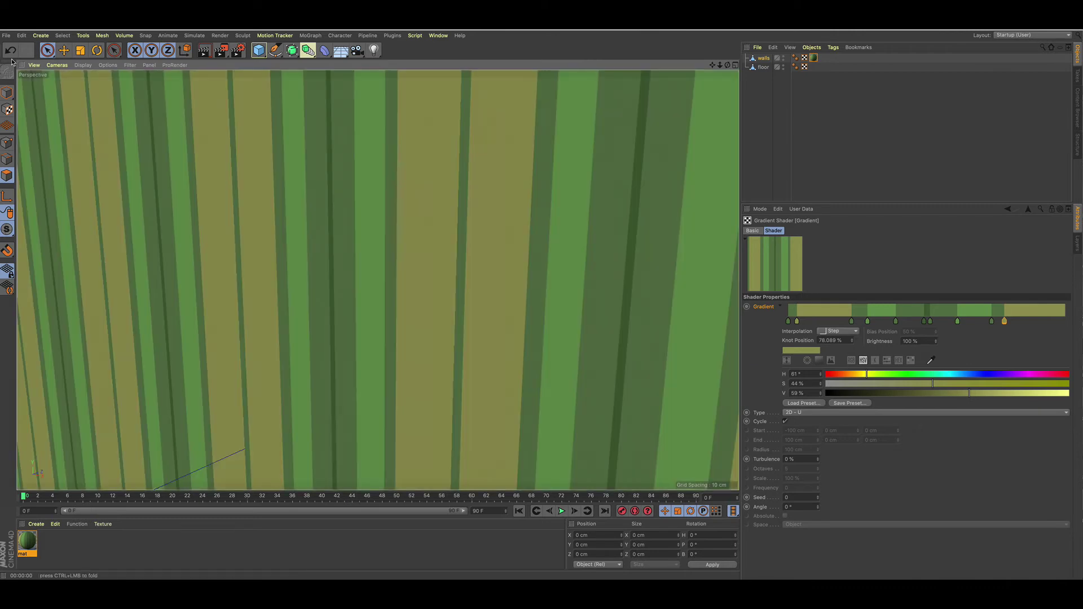
Hide the walls and floor, and add a plane primitive with its orientation set to +X
scroll(671, 128, down, 10)
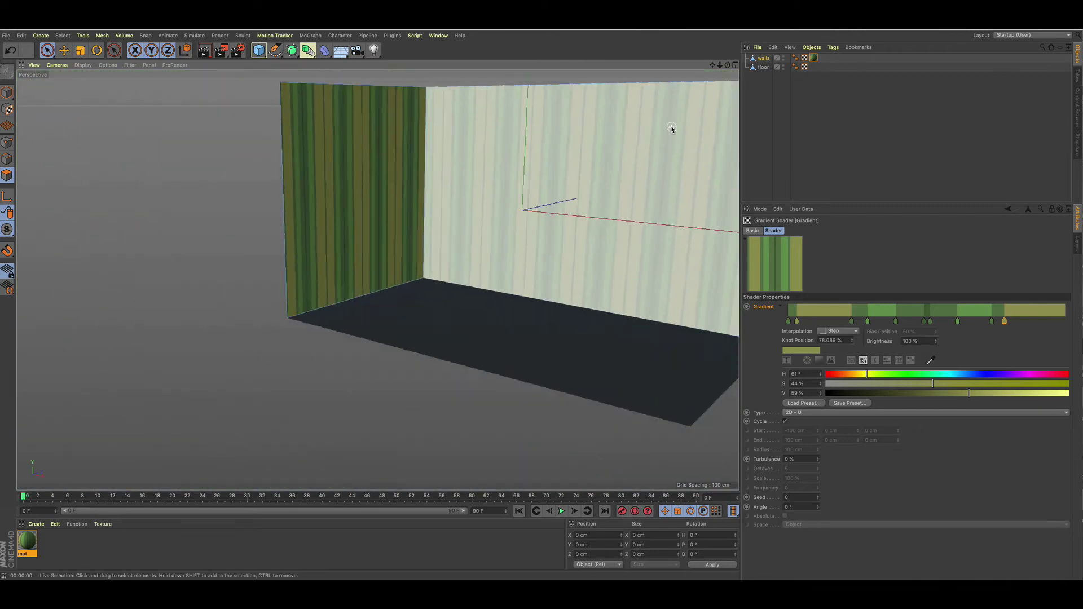
scroll(671, 128, down, 3)
alt+drag(673, 135, 584, 179)
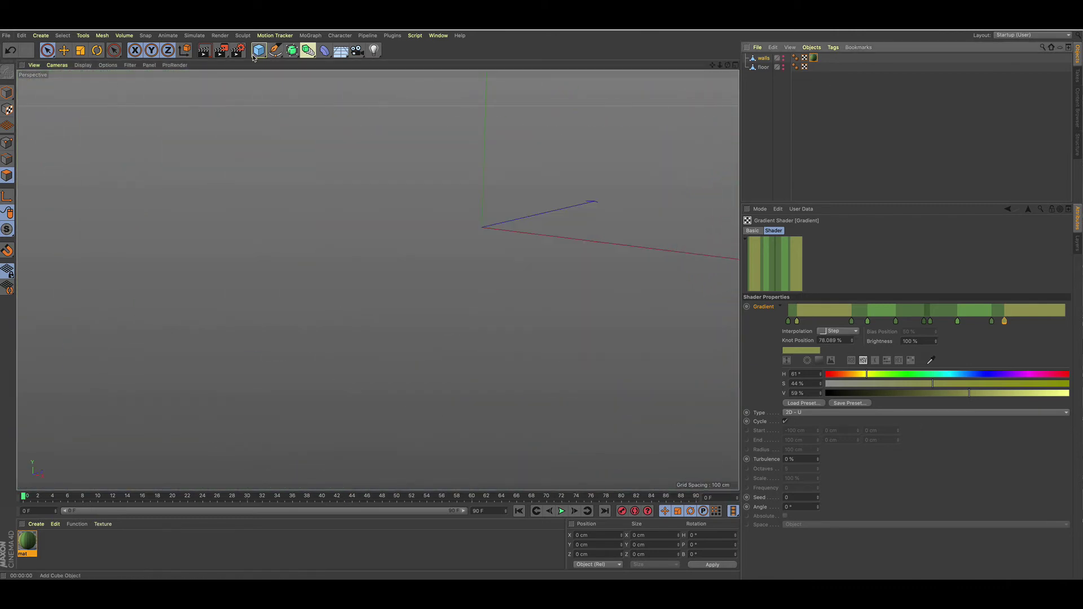
click(259, 52)
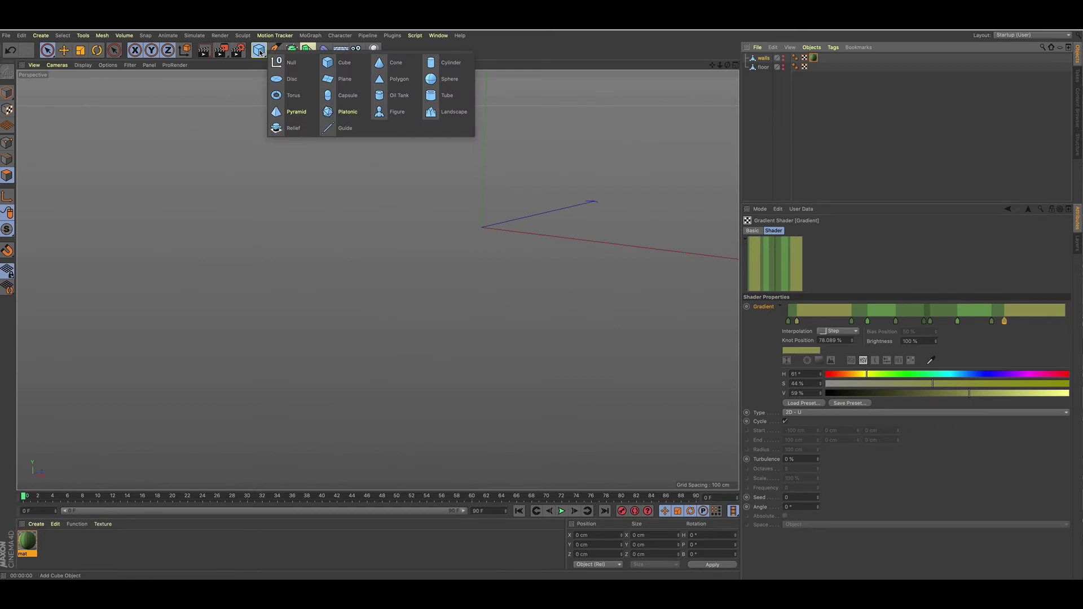
click(330, 83)
alt+drag(568, 198, 496, 261)
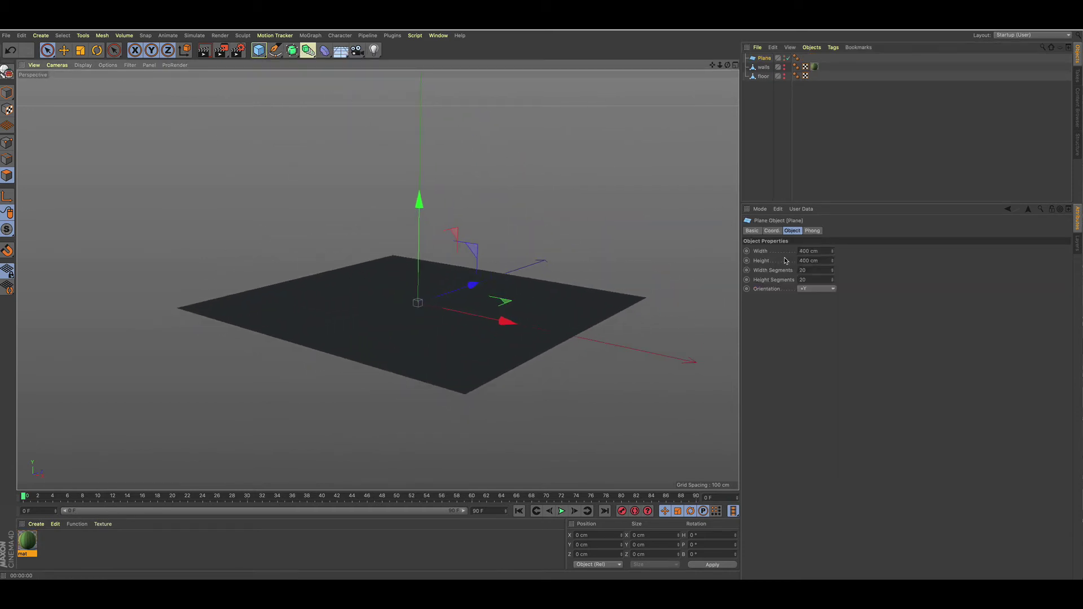
click(816, 289)
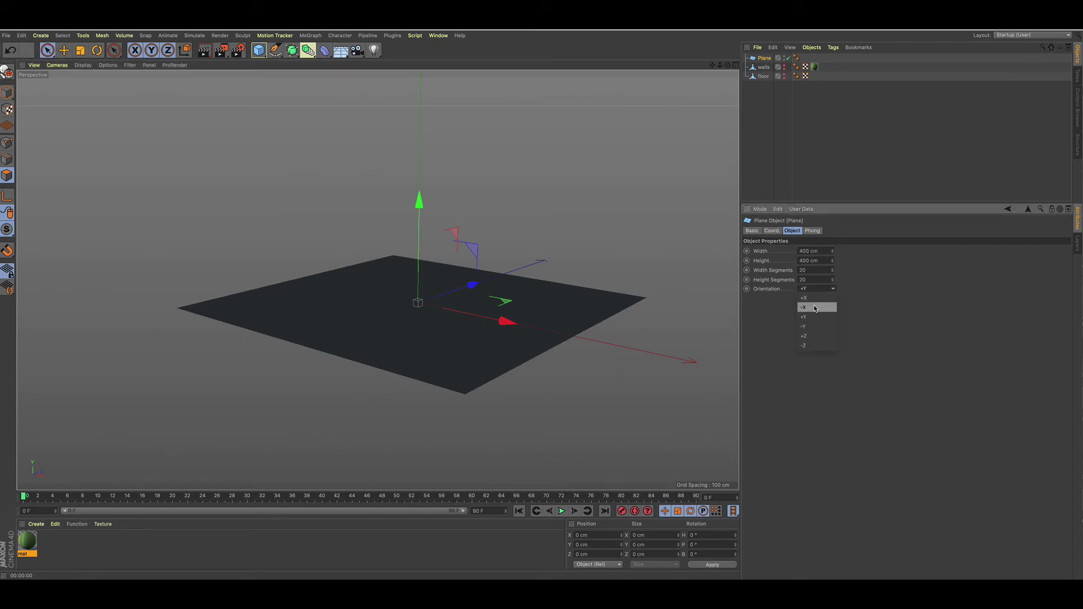
click(816, 298)
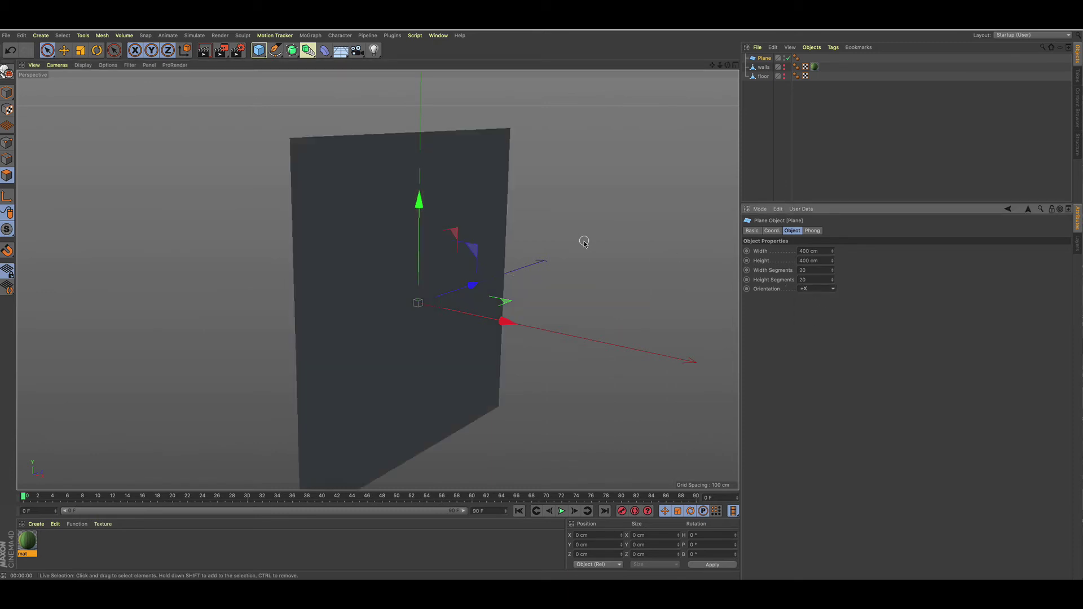
Set the plane's width segments and height segments to 1 each
alt+drag(584, 241, 536, 243)
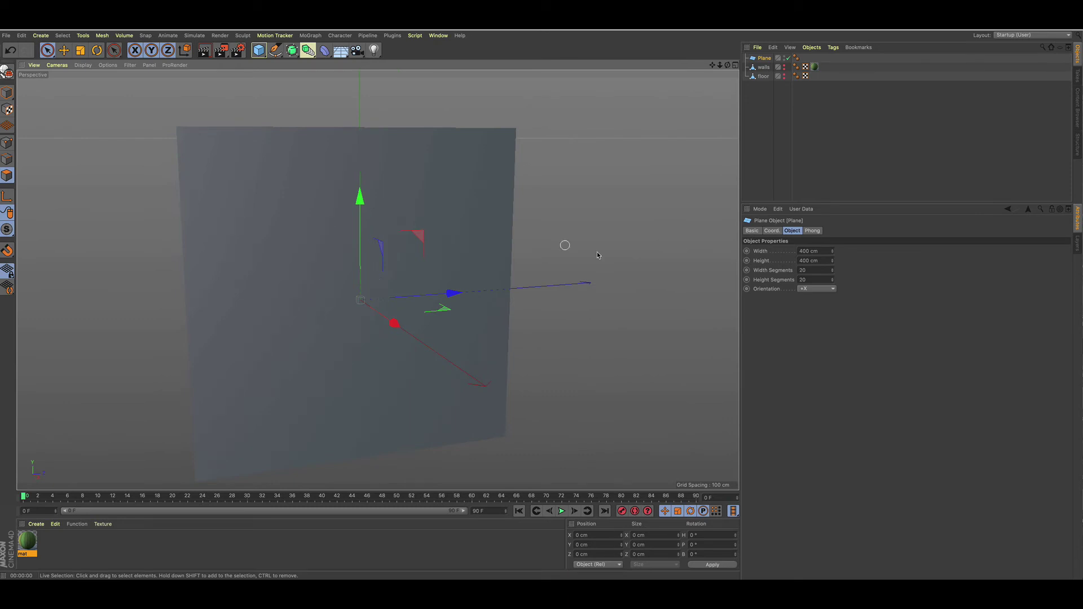
click(802, 270)
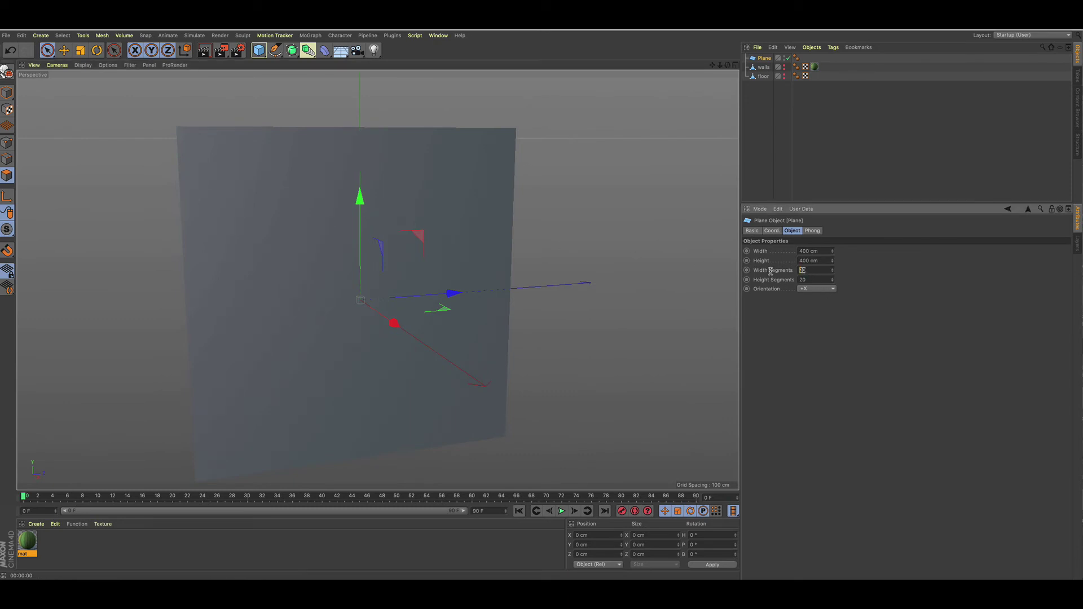
text(1)
click(814, 279)
text(1)
key(Return)
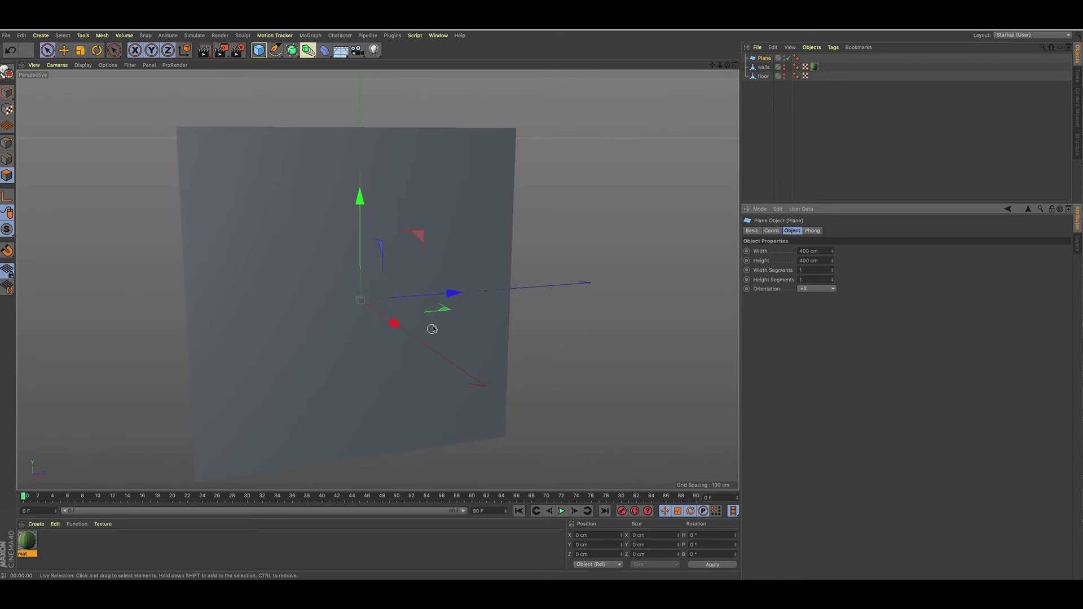
Create a new default material and apply it to the plane
scroll(414, 307, down, 3)
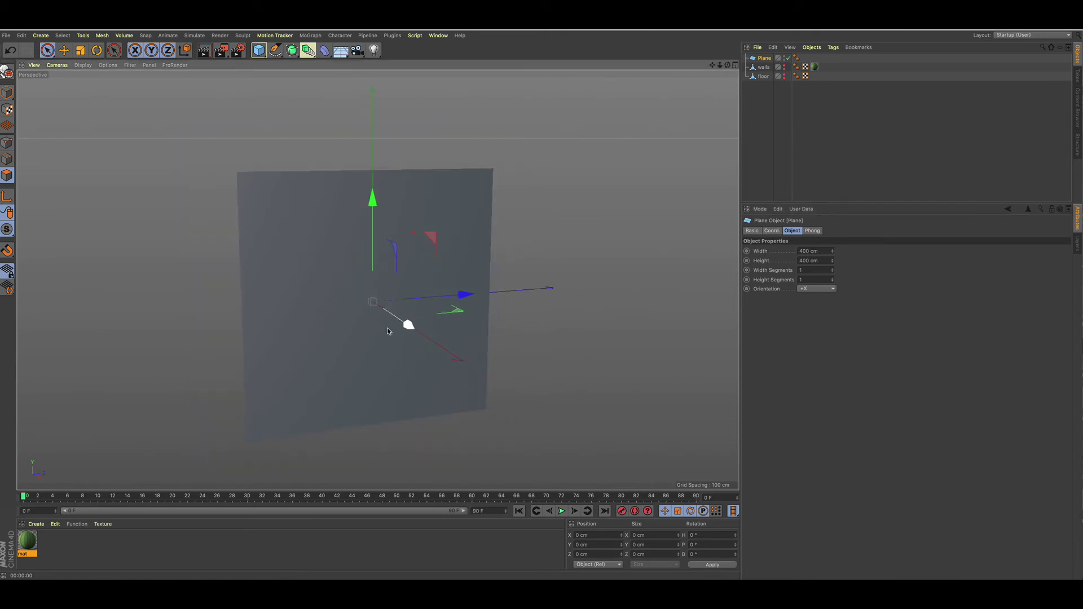
click(63, 553)
double_click(64, 553)
drag(29, 543, 362, 326)
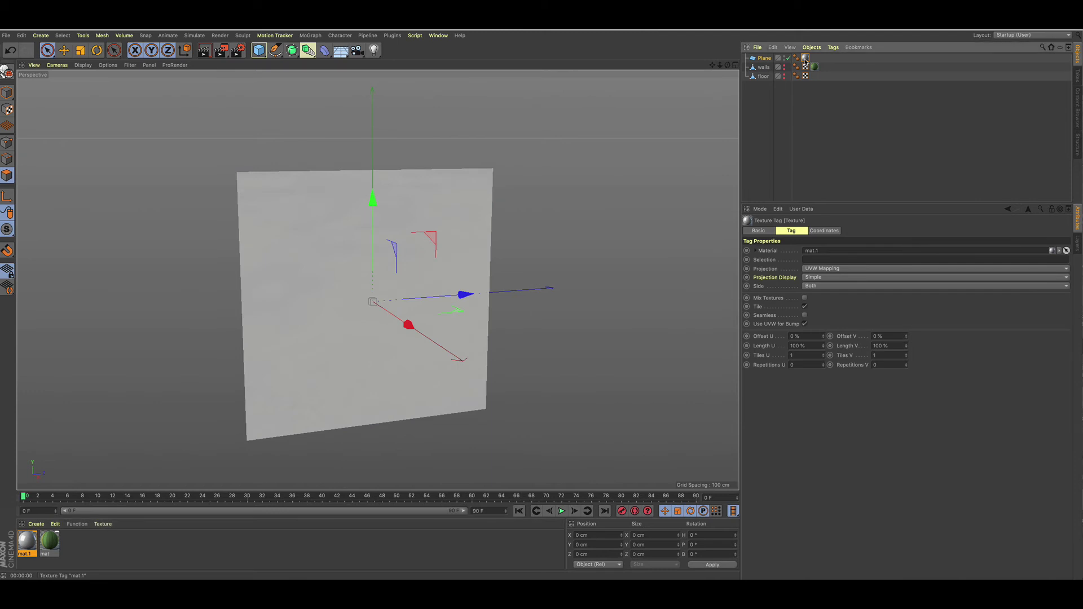
Set the projection of the plane's texture tag to Flat
click(816, 270)
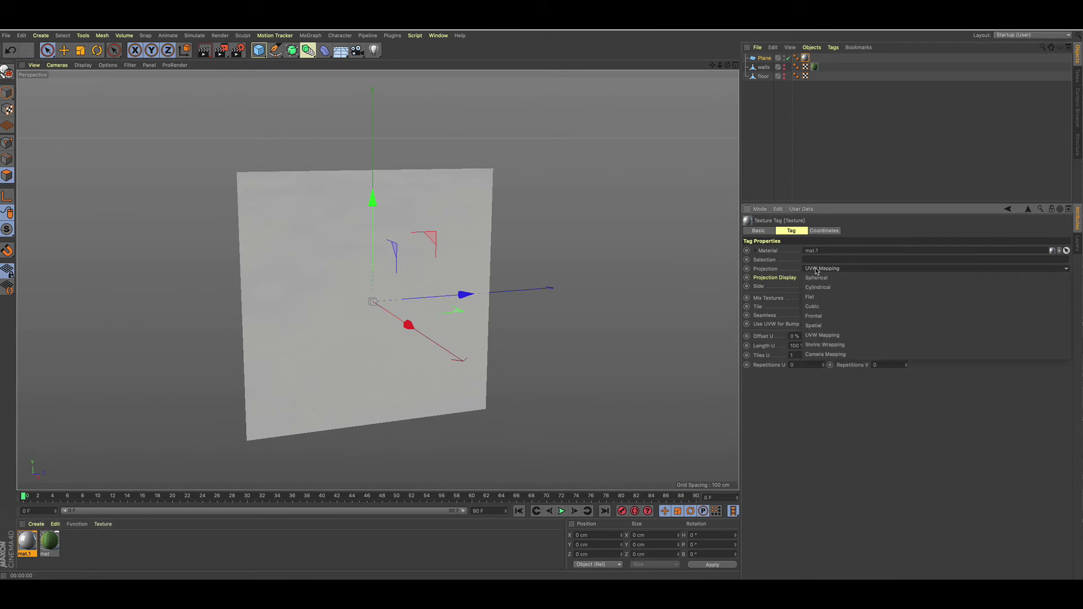
click(818, 299)
alt+drag(316, 201, 316, 204)
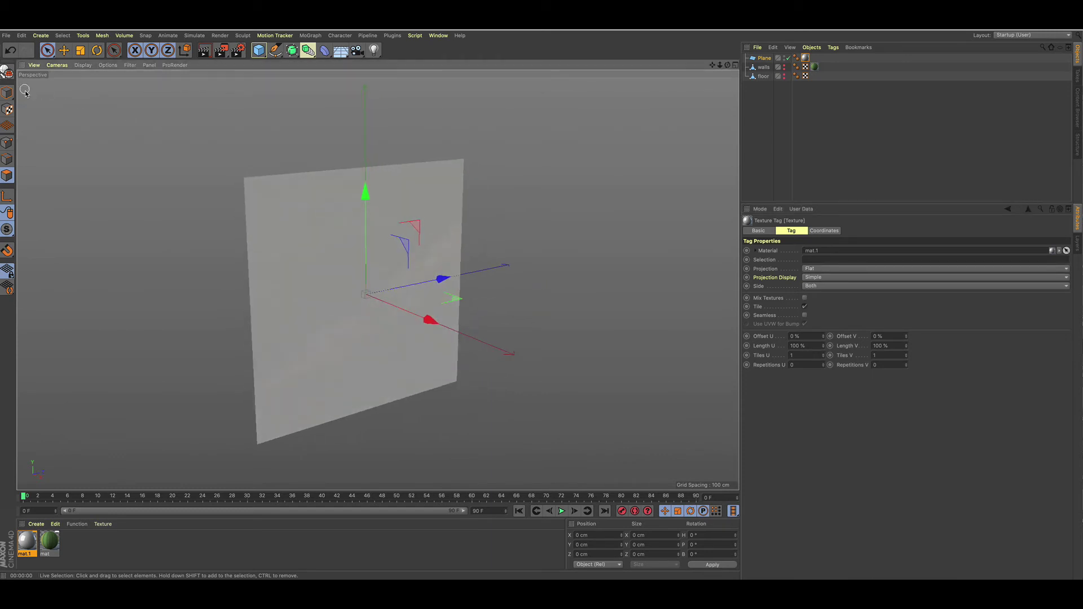
Try rotating the flat texture projection on the plane in Texture mode, and undo the rotation
click(9, 111)
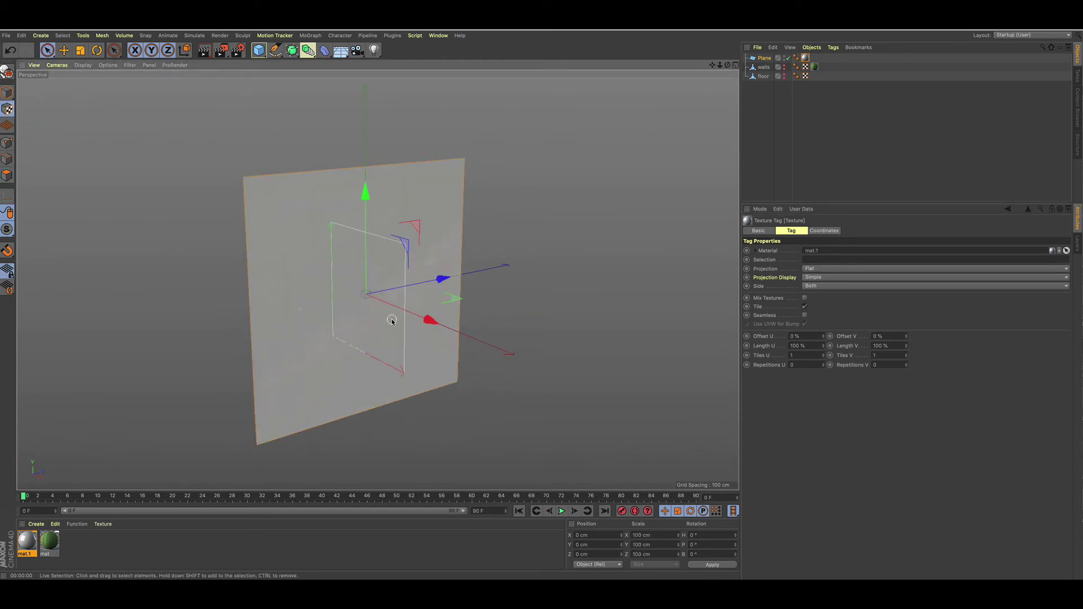
key(r)
drag(340, 313, 433, 302)
key(ctrl+z)
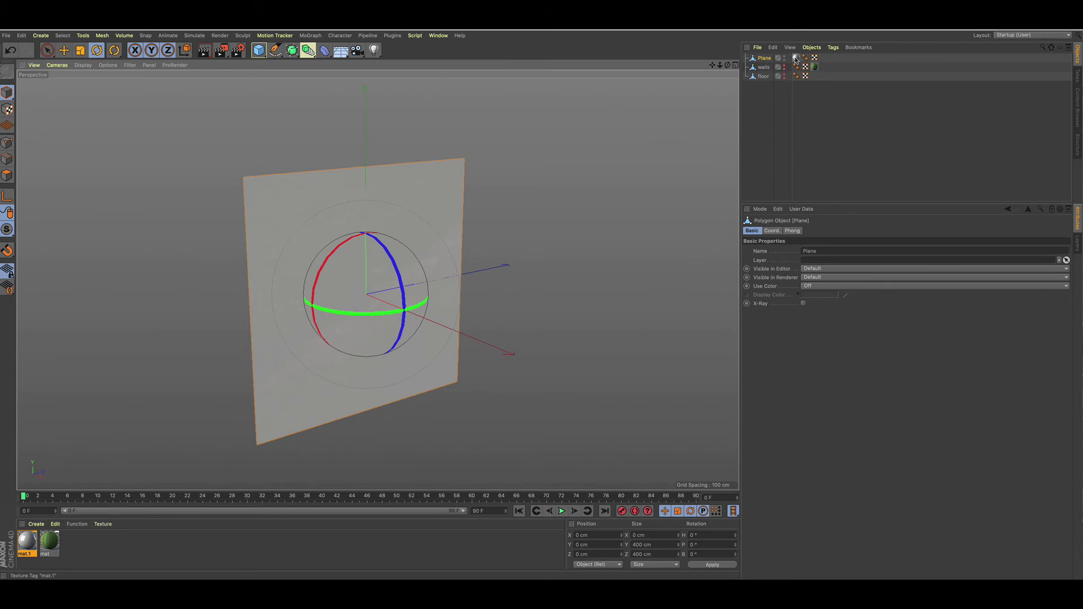
Disable both the reflect and spec reflectance layers of the plane's material
click(796, 58)
double_click(796, 58)
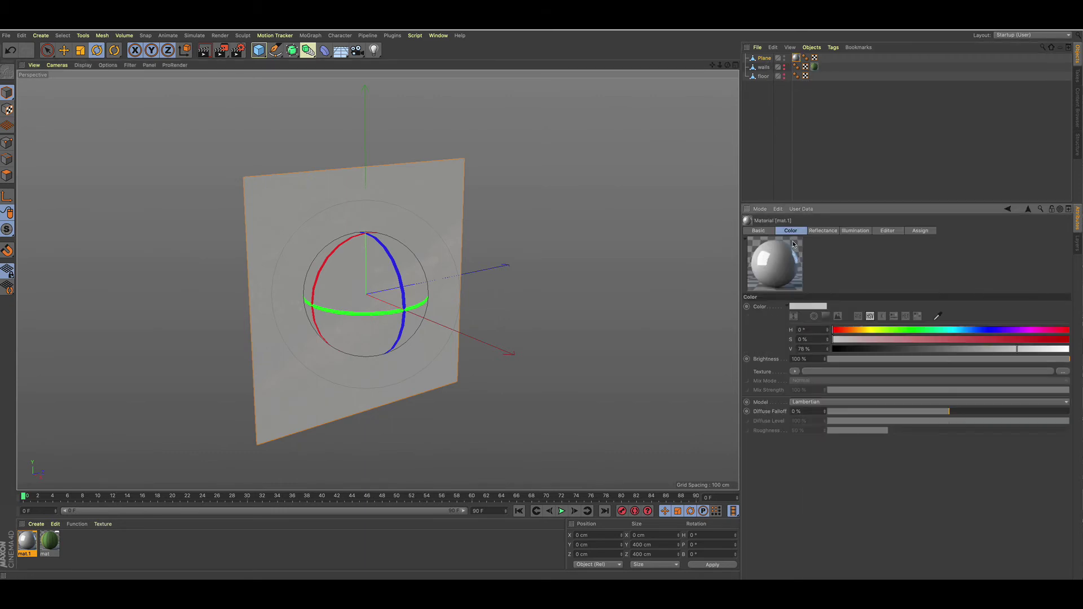
click(823, 231)
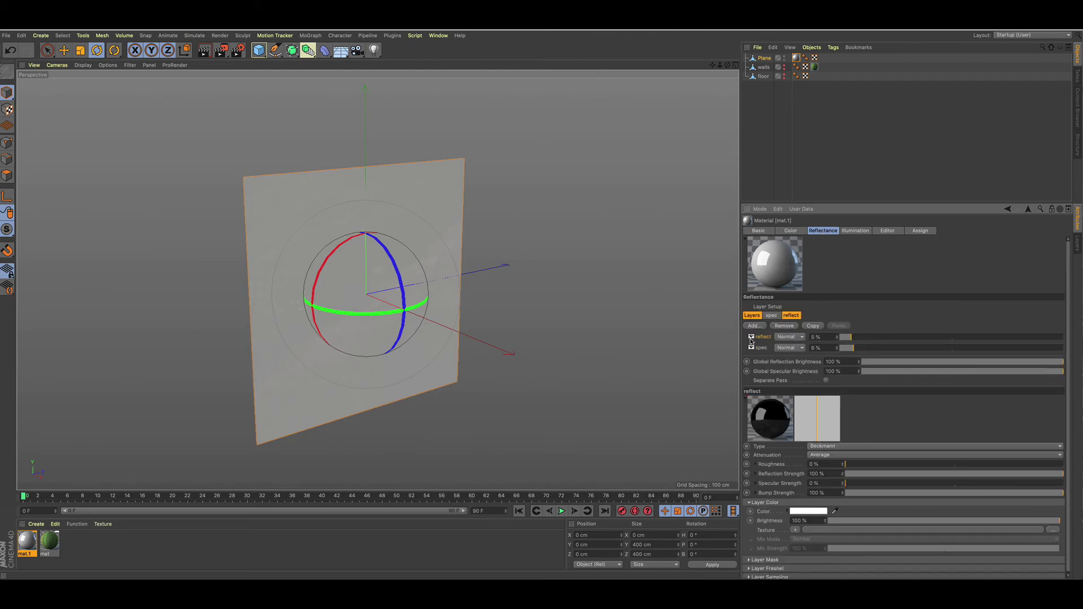
click(751, 338)
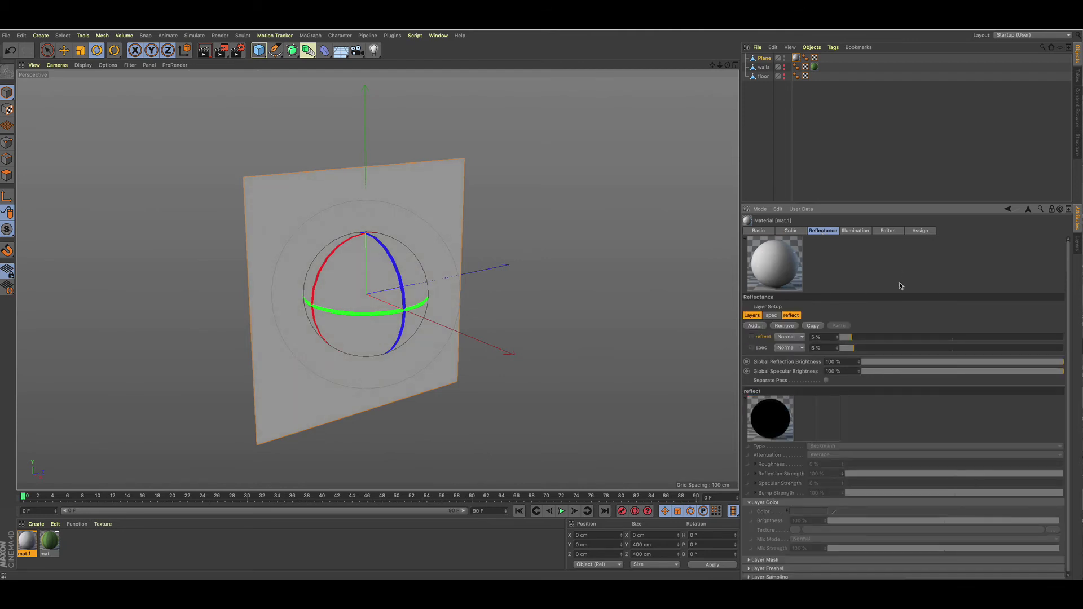
Load a Layer shader into the material's color texture and add a Gradient shader inside it
click(791, 231)
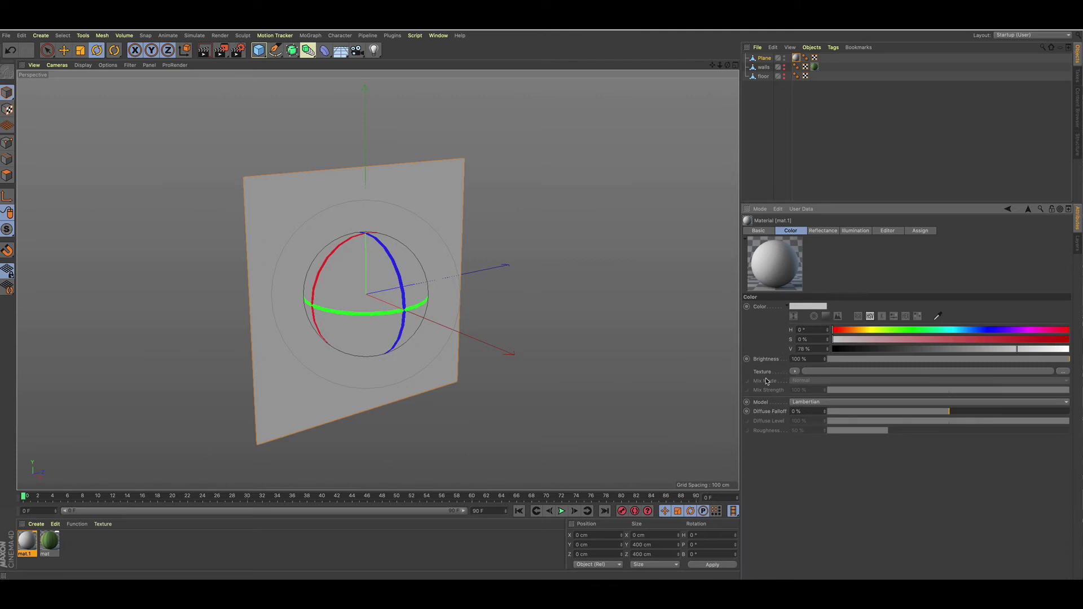
click(604, 367)
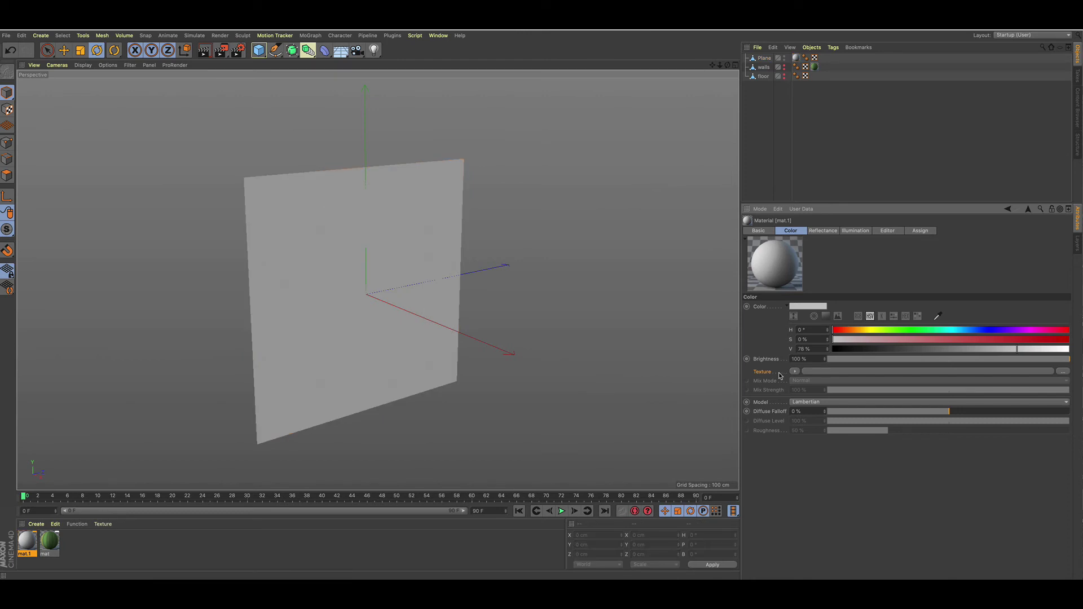
click(795, 372)
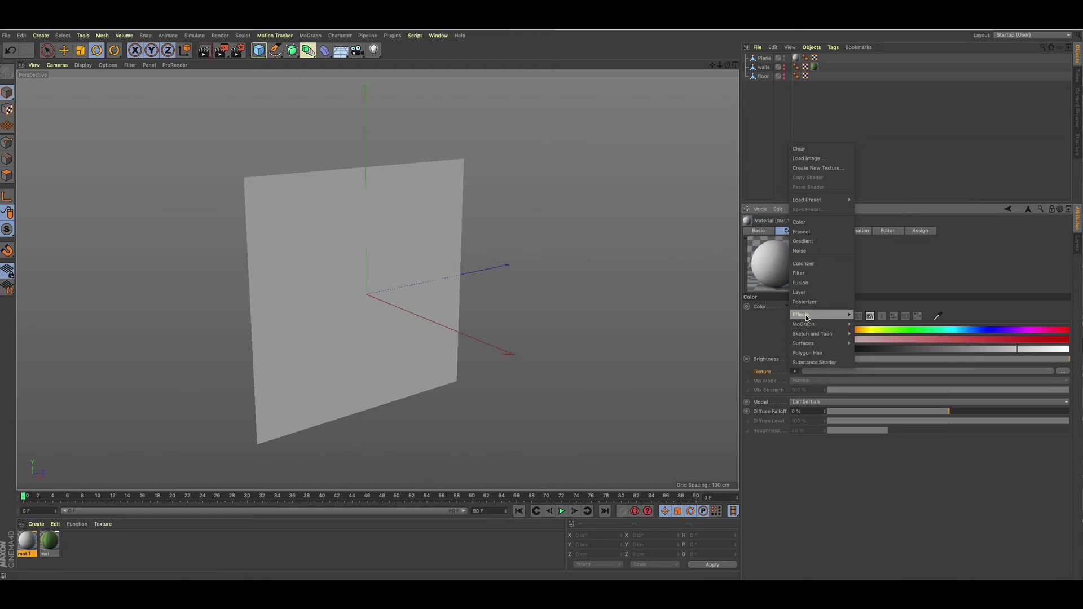
click(805, 293)
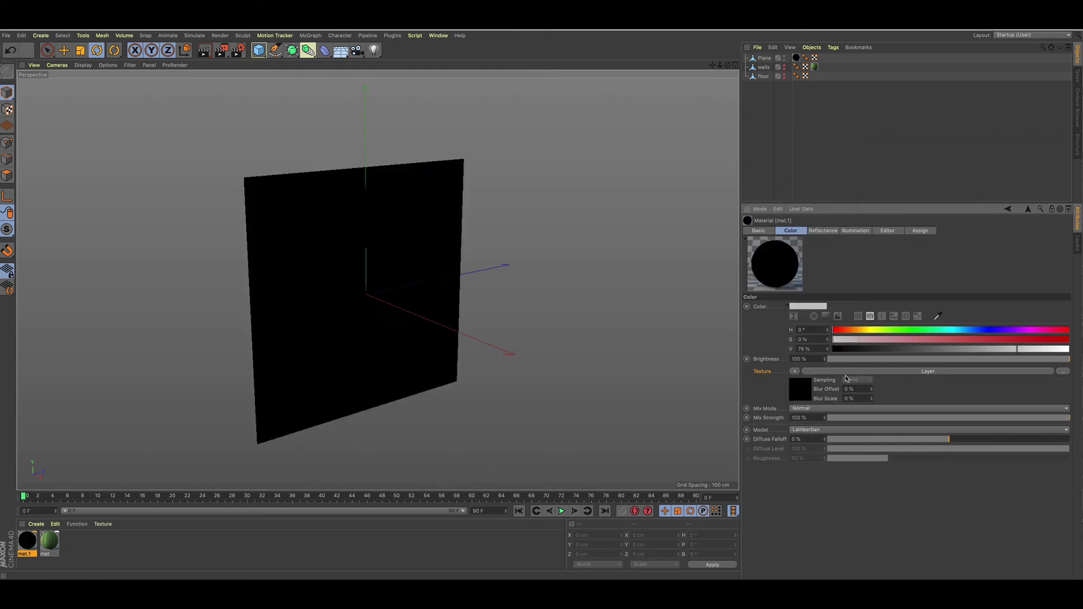
click(801, 394)
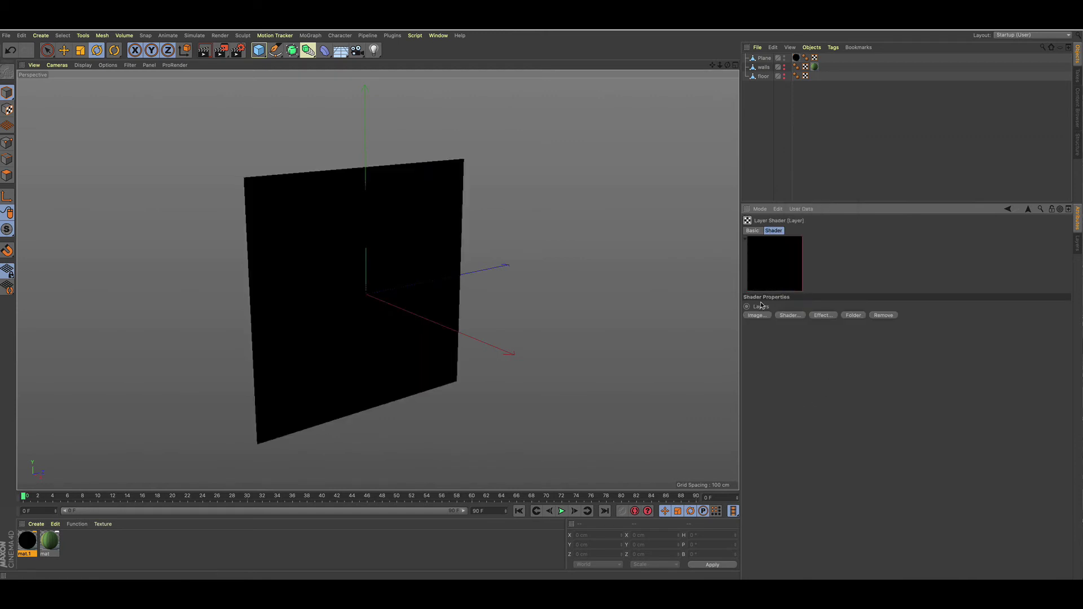
click(791, 317)
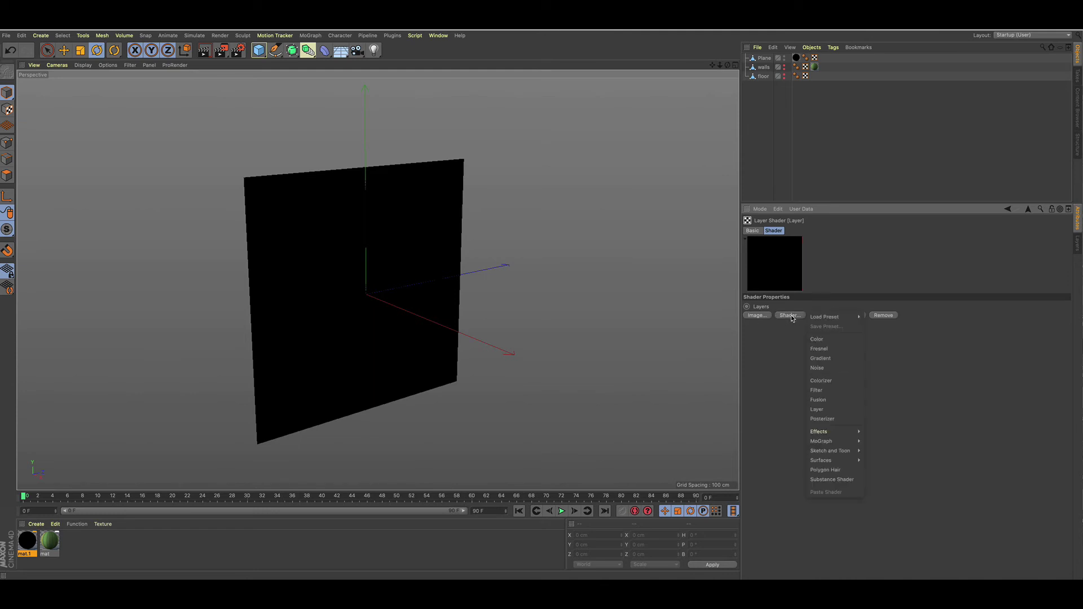
click(819, 361)
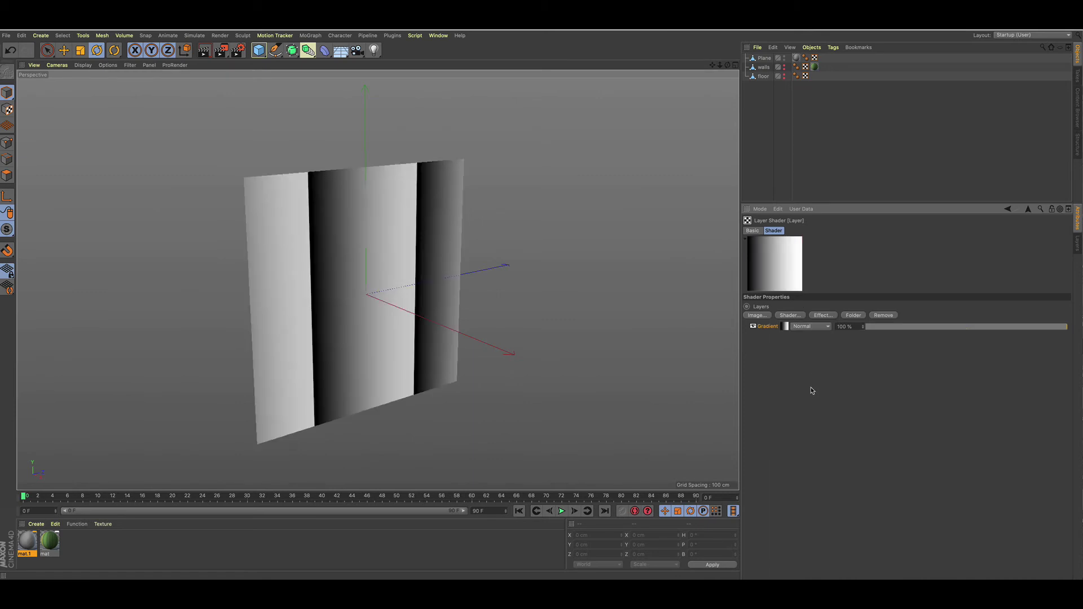
Set all knots of the gradient to Step interpolation and move the white knot to about 49%
click(786, 327)
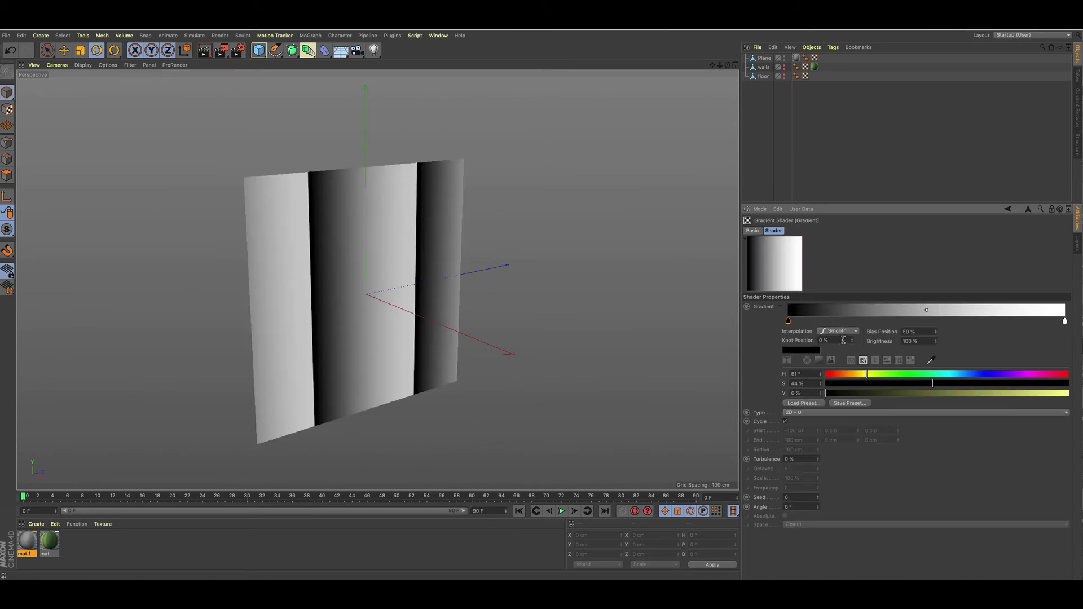
alt+drag(543, 352, 515, 355)
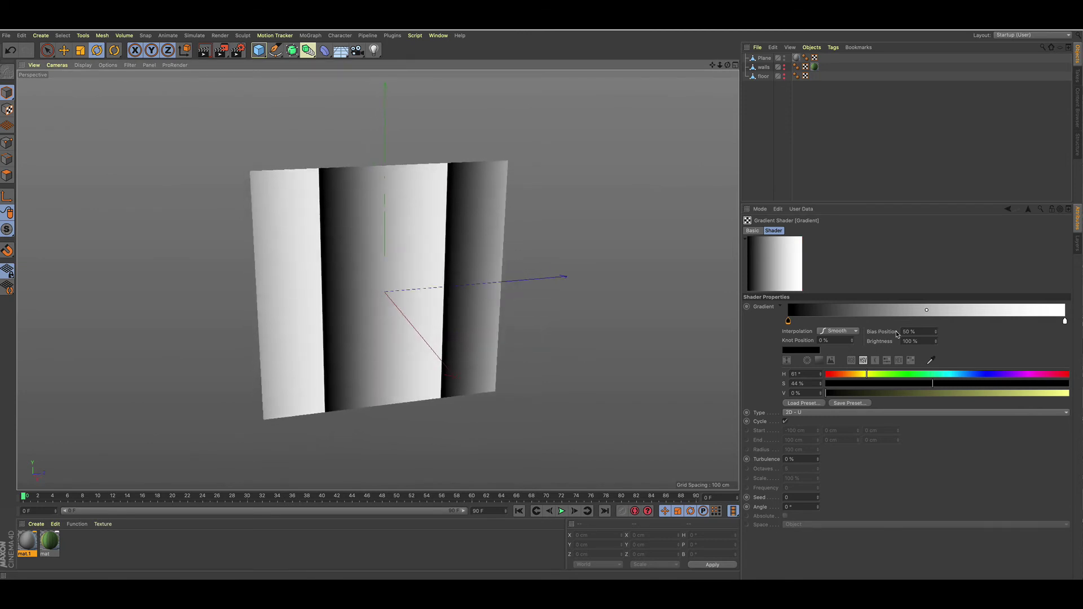
right_click(900, 311)
mouse_move(924, 354)
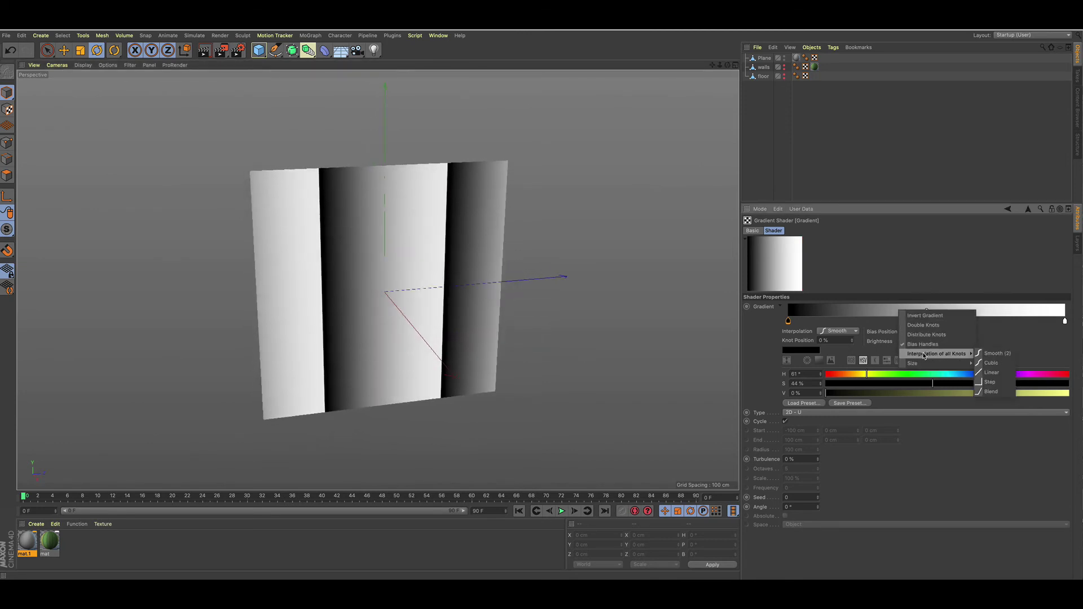
click(991, 382)
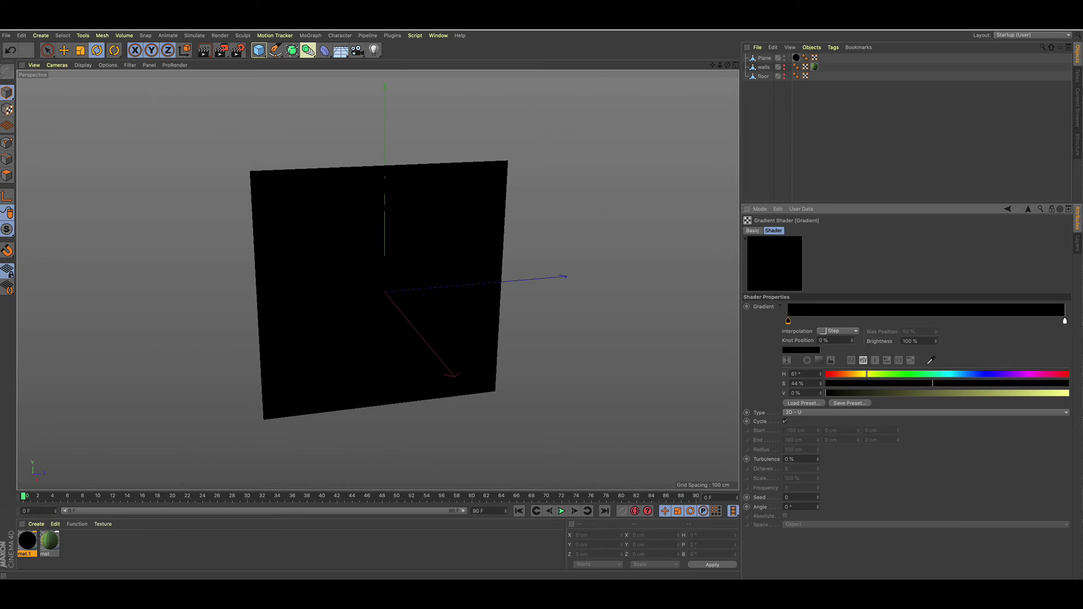
drag(1065, 322, 924, 330)
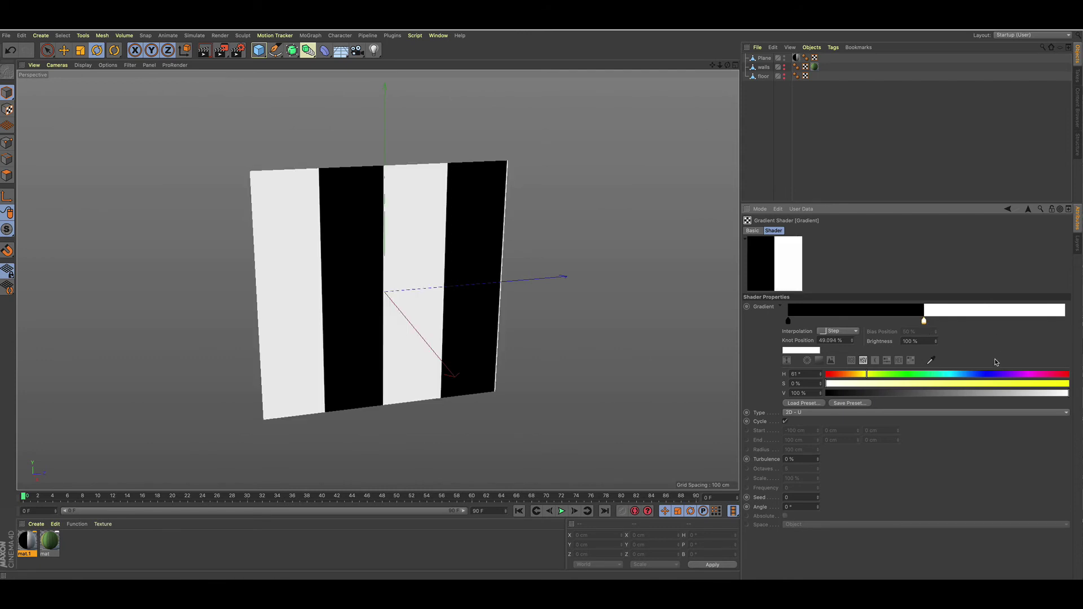
Color the gradient's black knot dark red with H 1°, S 65% and V 40%
click(788, 322)
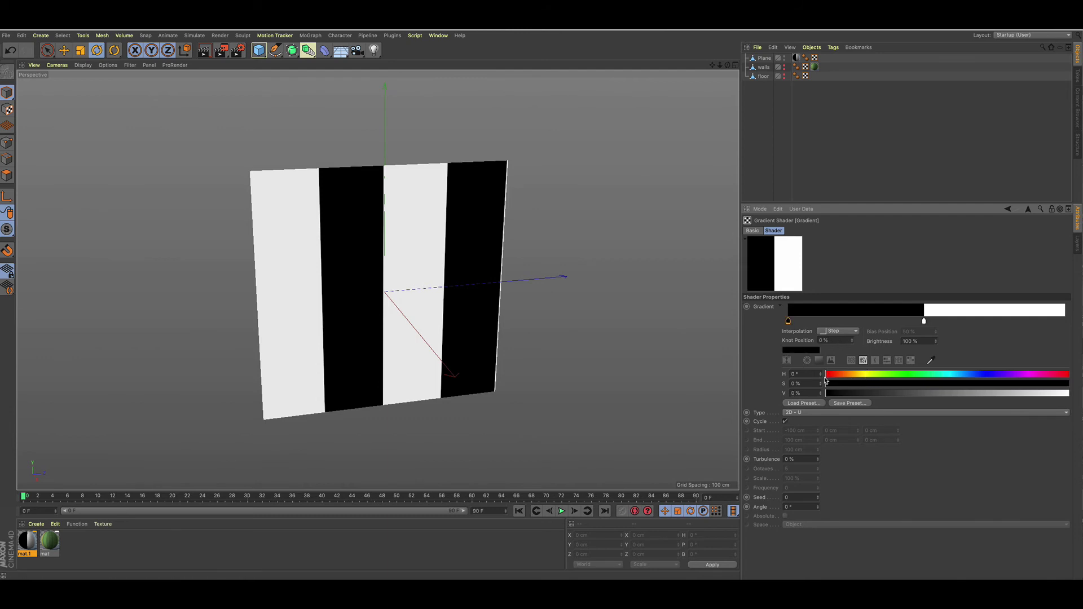
drag(828, 384, 1080, 390)
drag(953, 394, 923, 394)
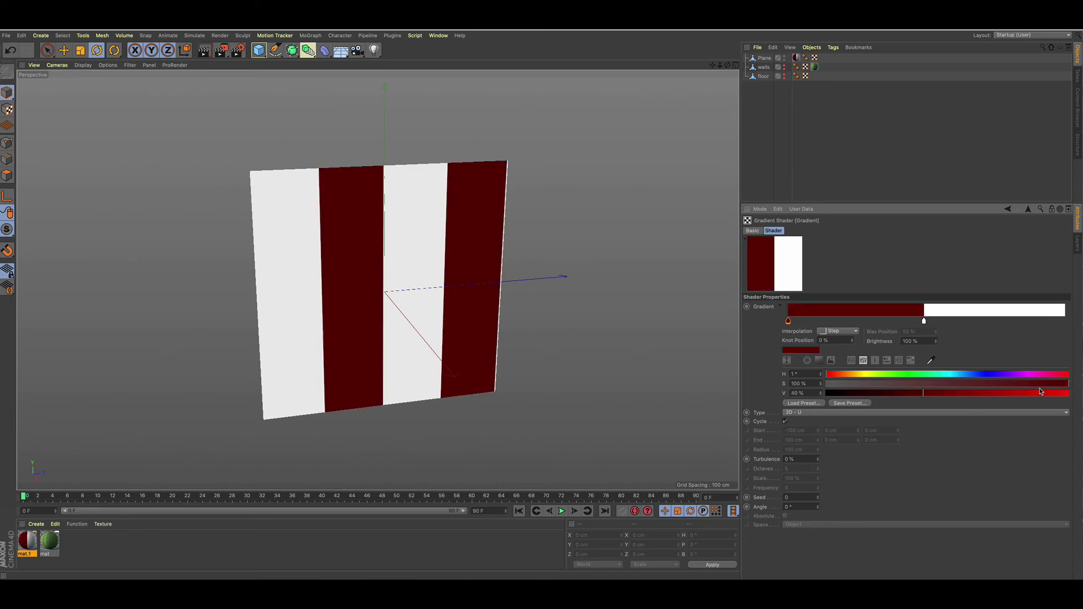
drag(1066, 384, 957, 393)
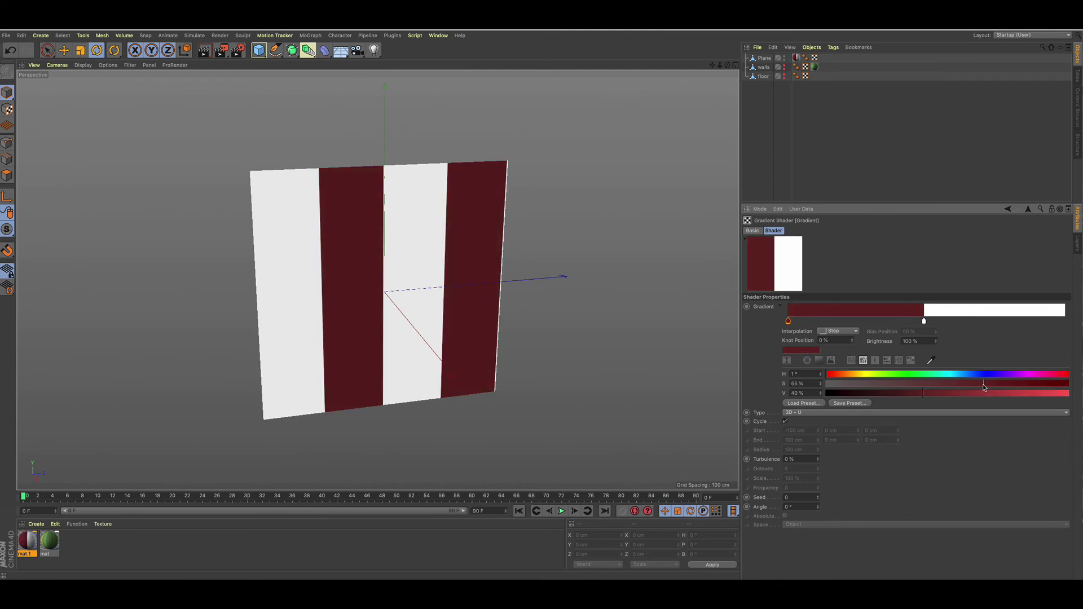
Color the gradient's white knot dark green with H 94°, S 67% and V 40%
click(923, 321)
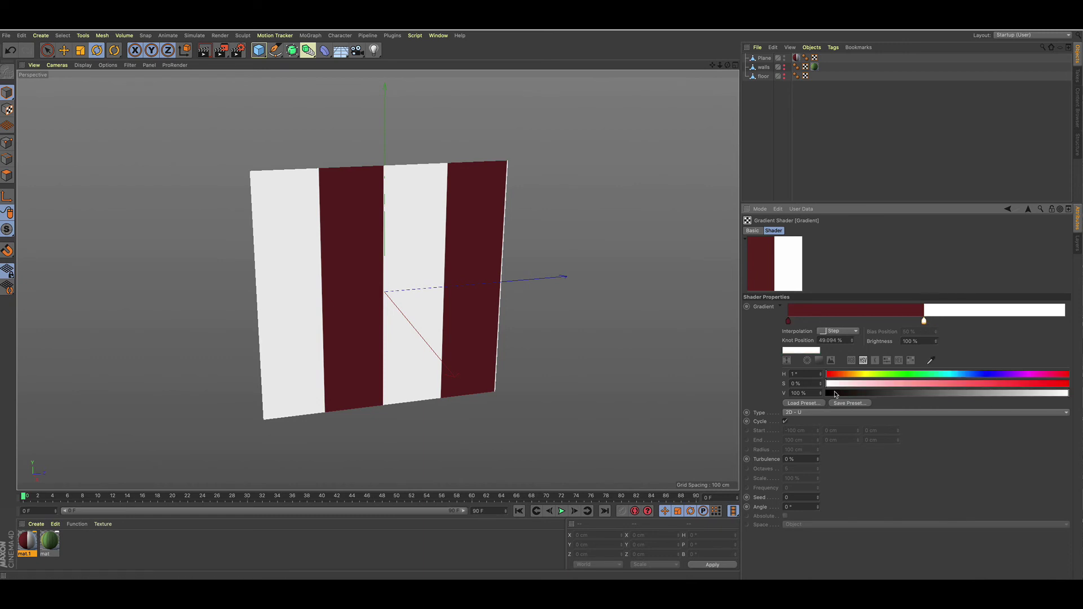
drag(827, 377, 889, 381)
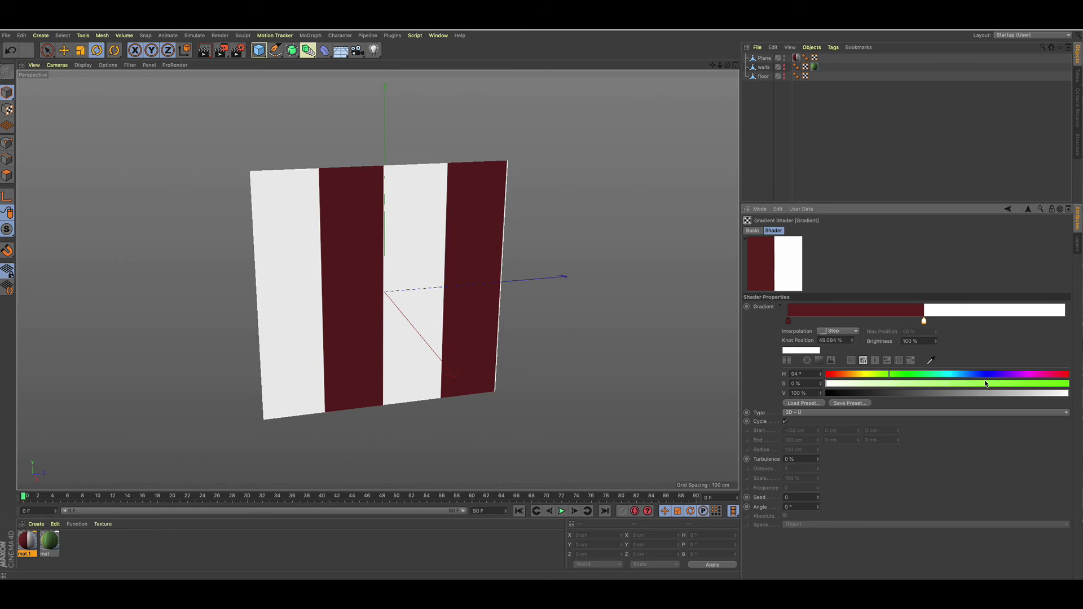
drag(988, 384, 923, 401)
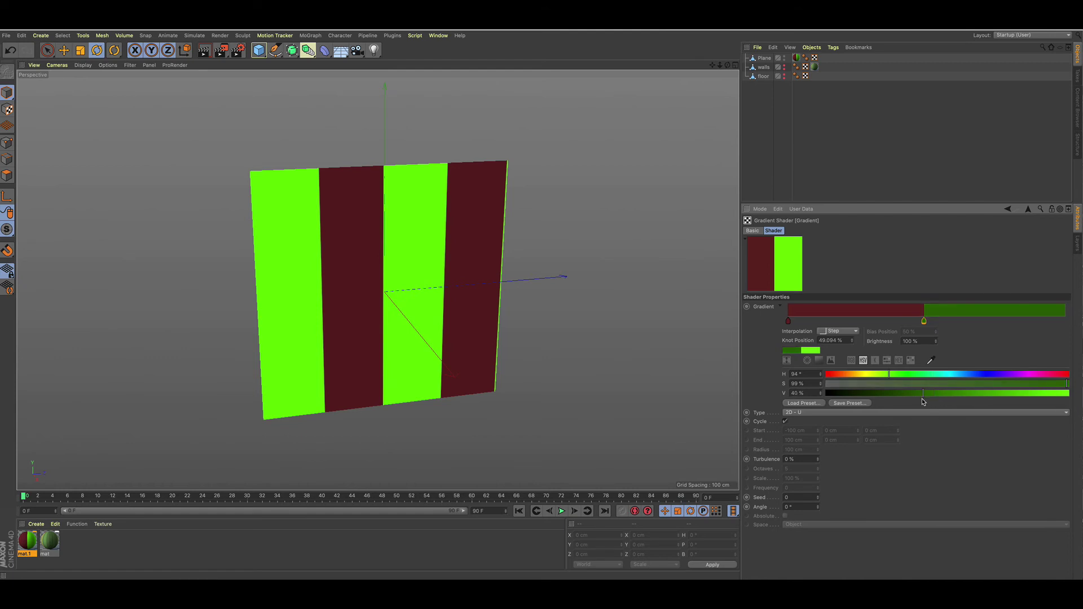
drag(1067, 385, 1040, 388)
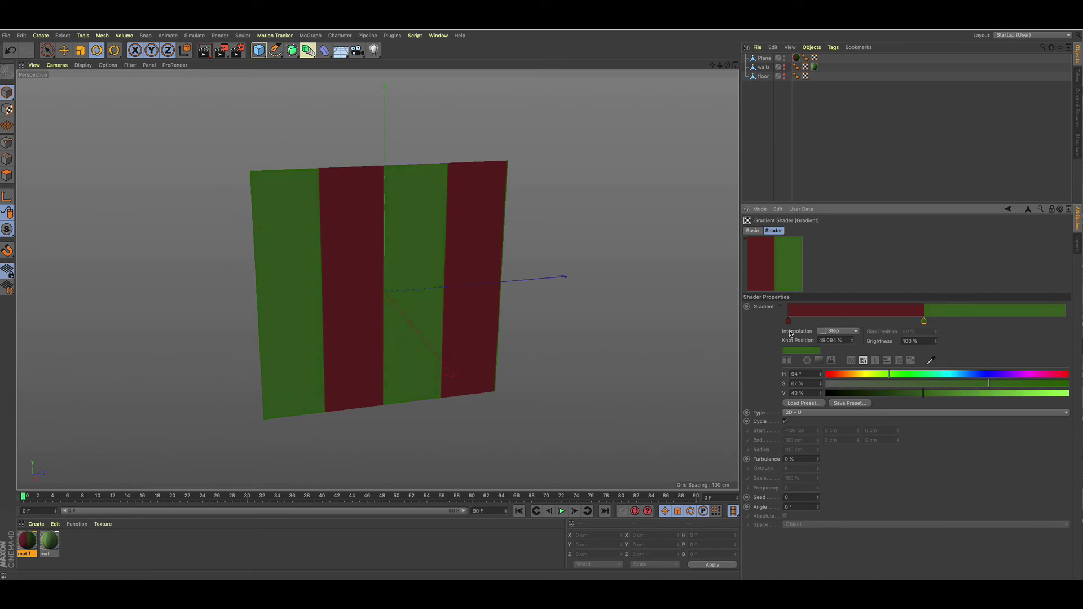
Double the gradient's knots and move the first green knot to about 46%, close to the second red knot
right_click(890, 314)
click(907, 329)
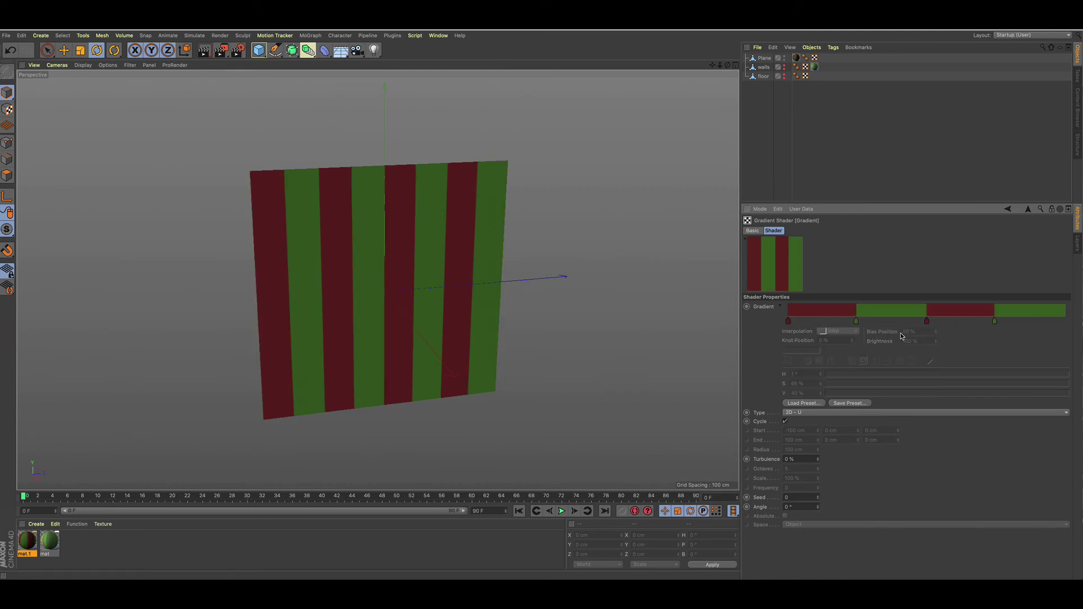
mouse_move(858, 324)
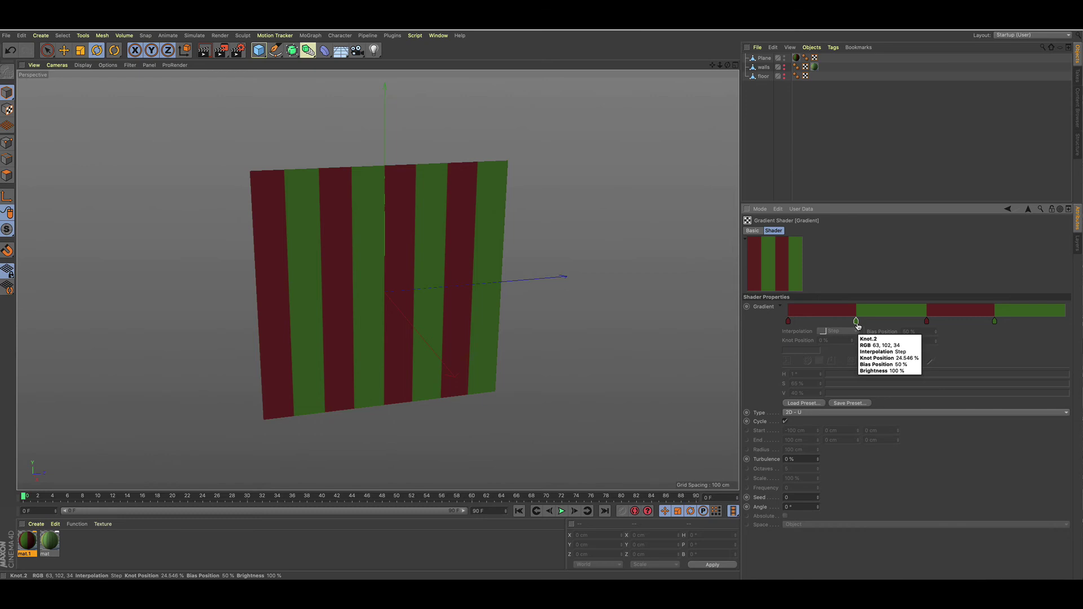
drag(857, 323, 915, 324)
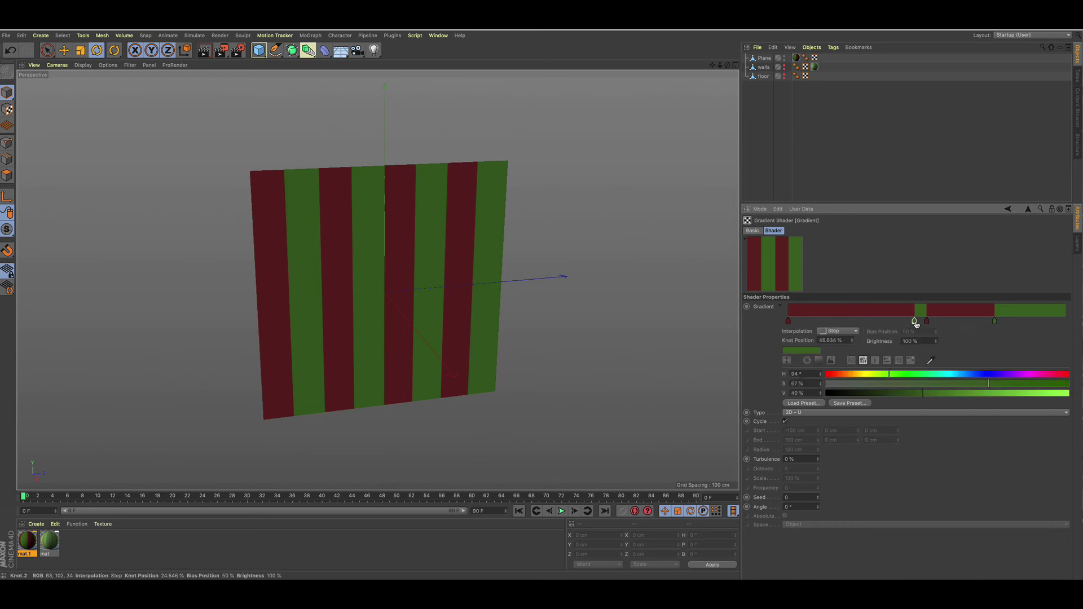
Add a dark red knot at about 19% and copy green knots to about 15% and 5% for uneven stripes
click(995, 322)
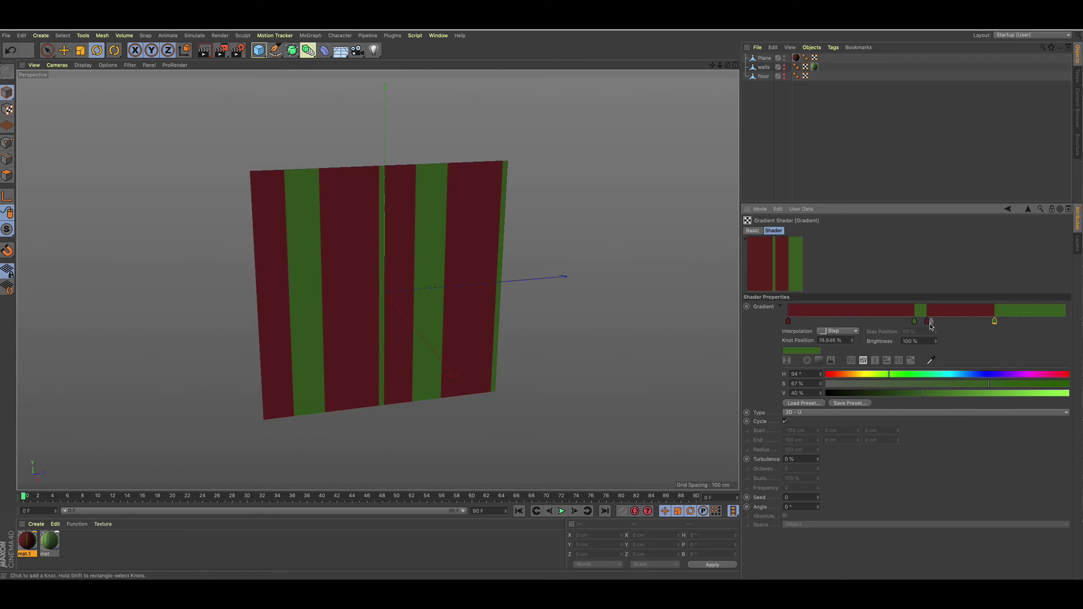
click(841, 322)
drag(840, 321, 840, 322)
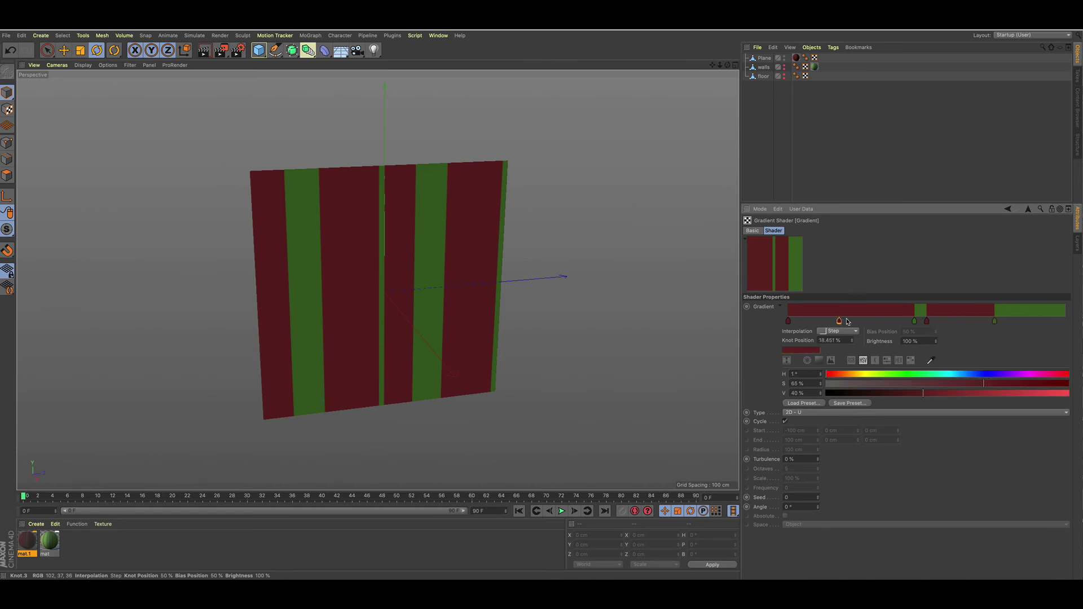
ctrl+drag(915, 322, 830, 321)
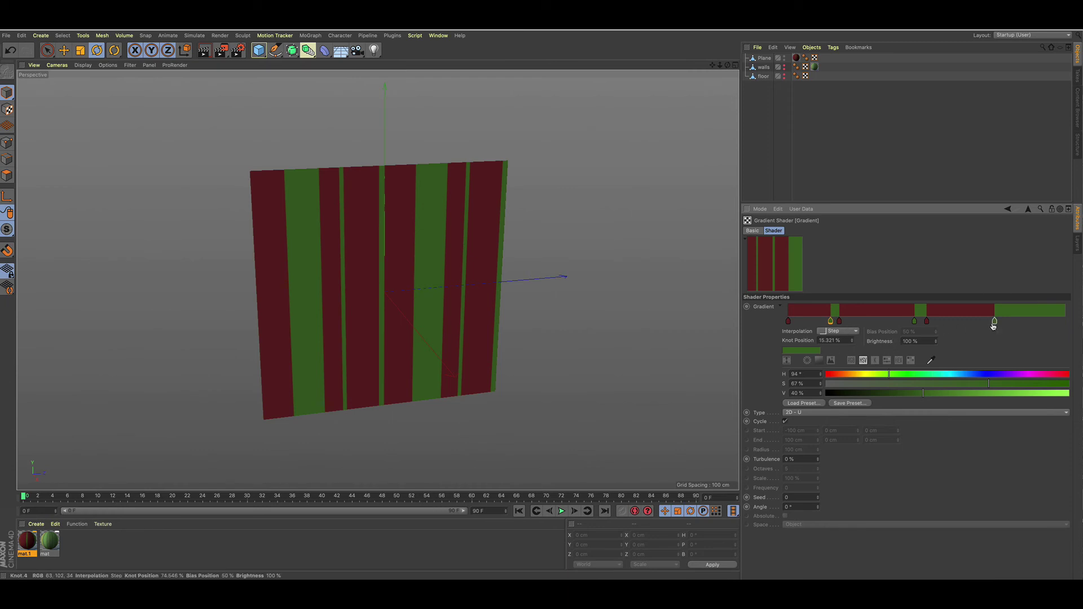
ctrl+drag(995, 322, 801, 321)
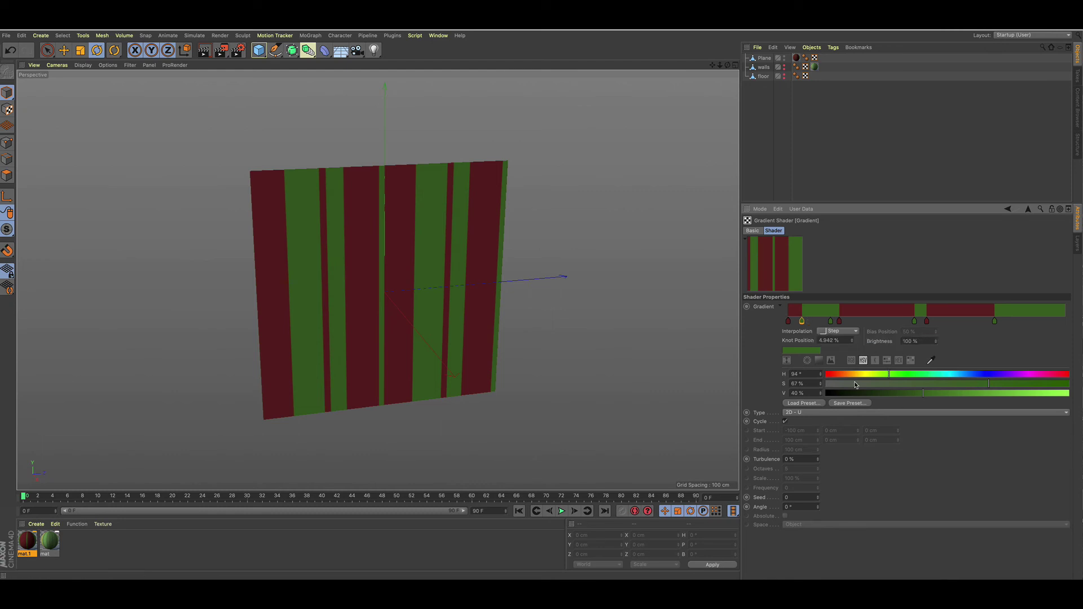
Add a second Gradient shader to the Layer shader and set all its knots to Step interpolation
click(1028, 210)
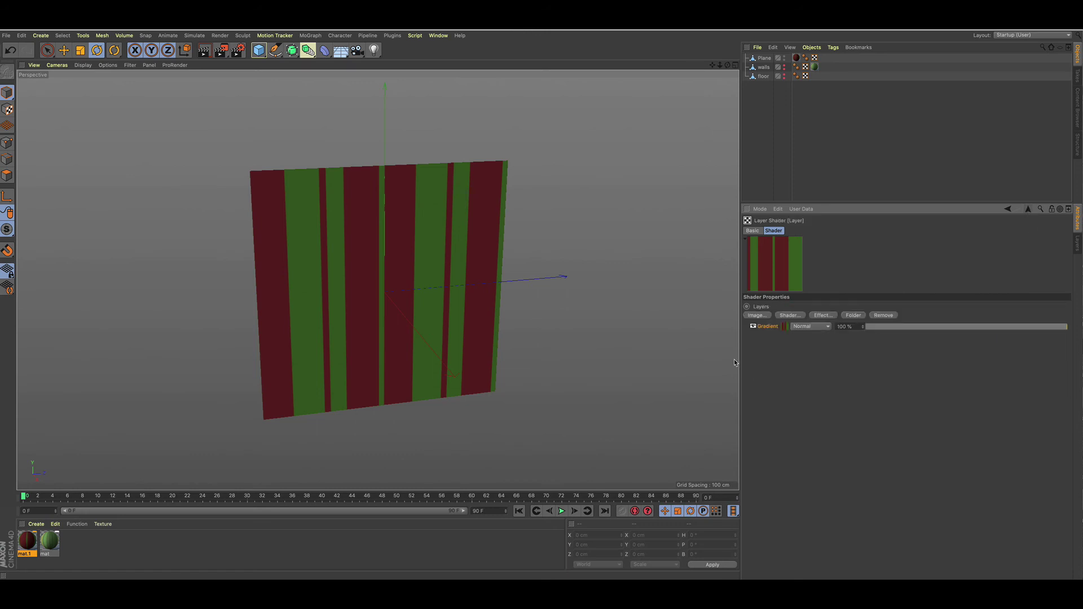
click(789, 315)
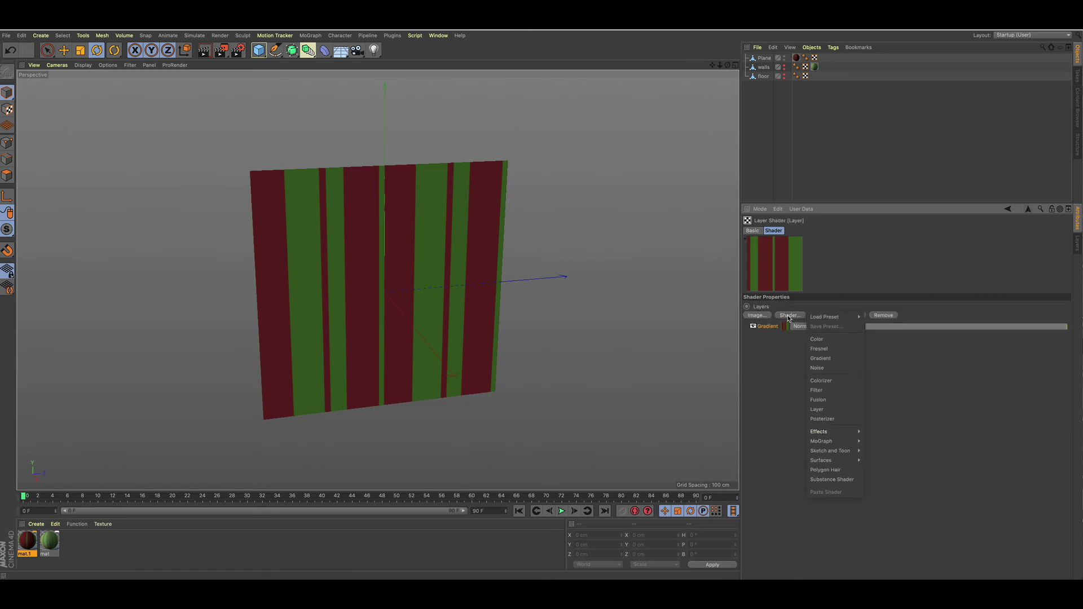
click(827, 360)
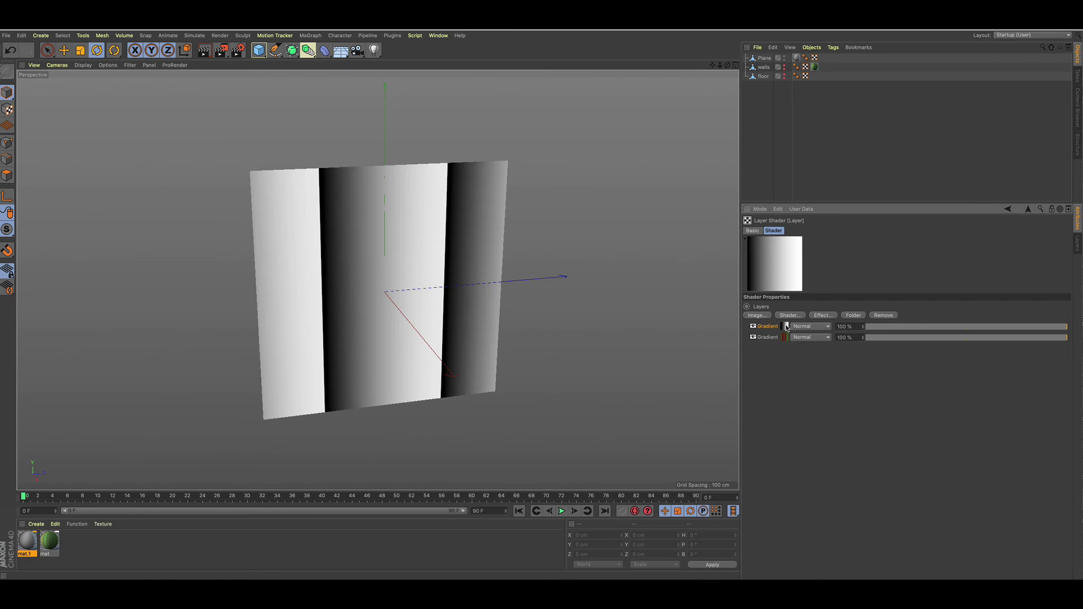
click(786, 326)
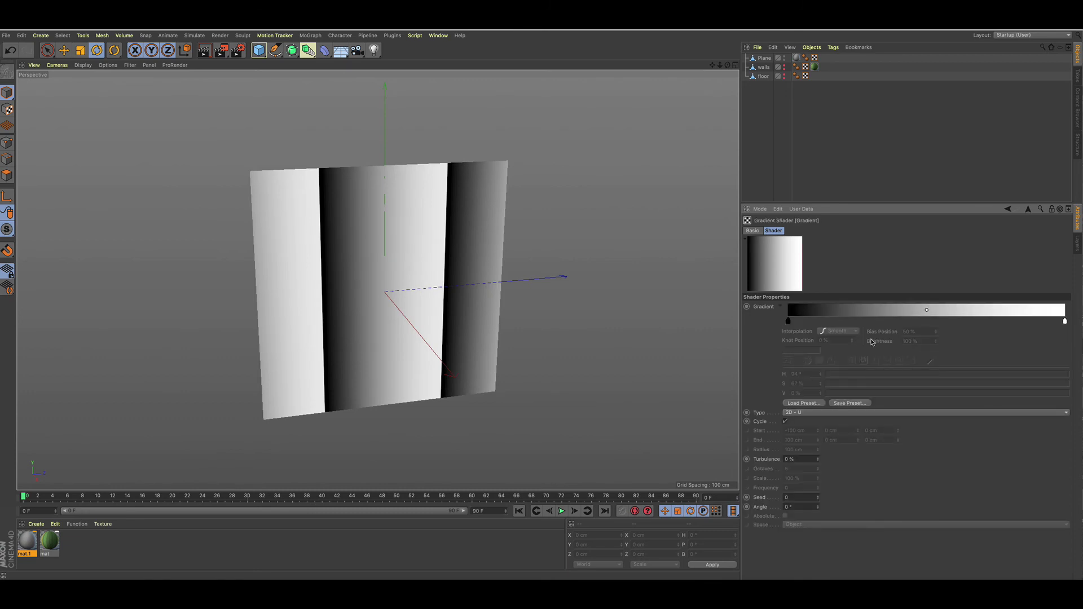
right_click(878, 312)
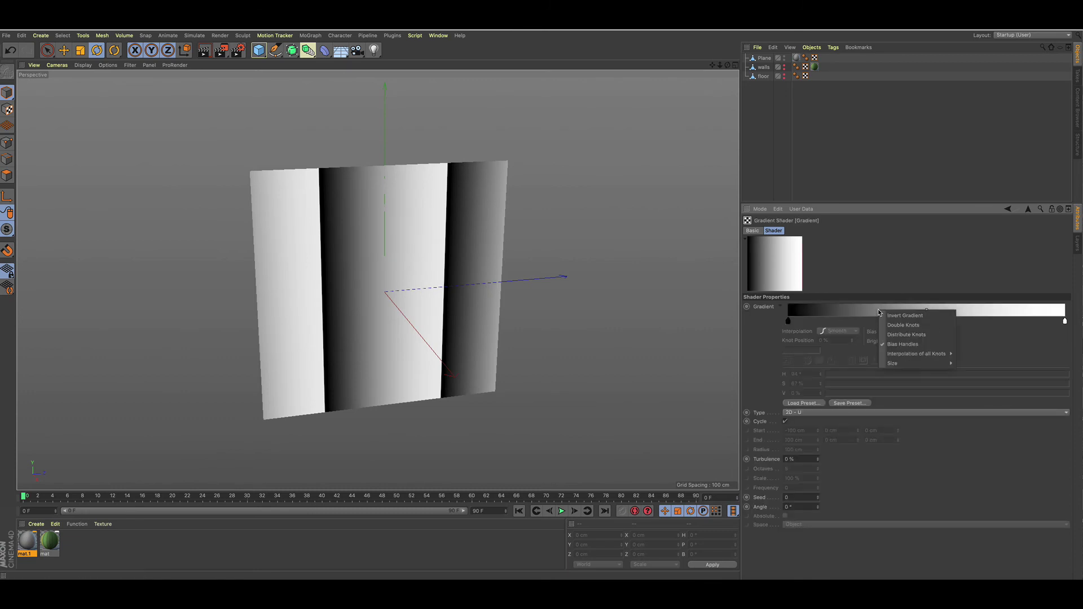
mouse_move(910, 356)
click(972, 382)
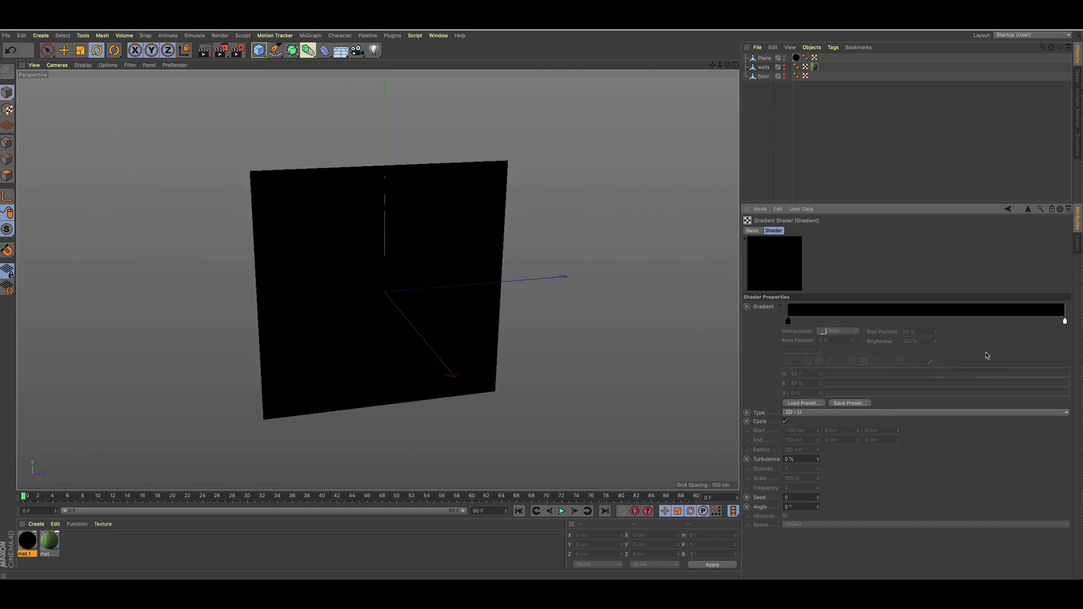
Move the new gradient's white knot to about 50%, double the knots, and move the first white knot to about 4%
drag(1065, 322, 926, 321)
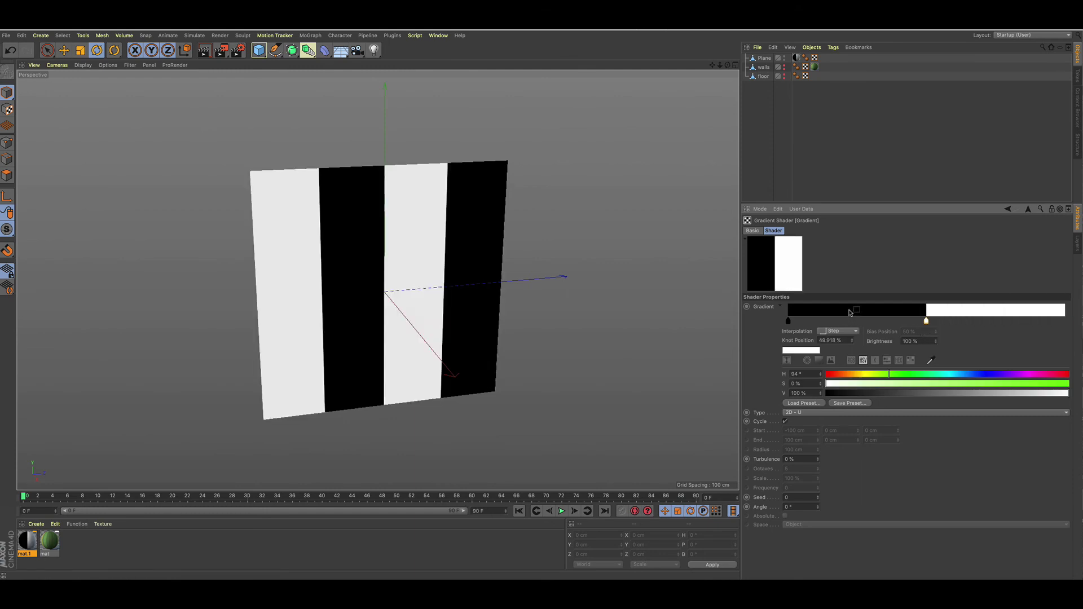
right_click(850, 315)
click(865, 325)
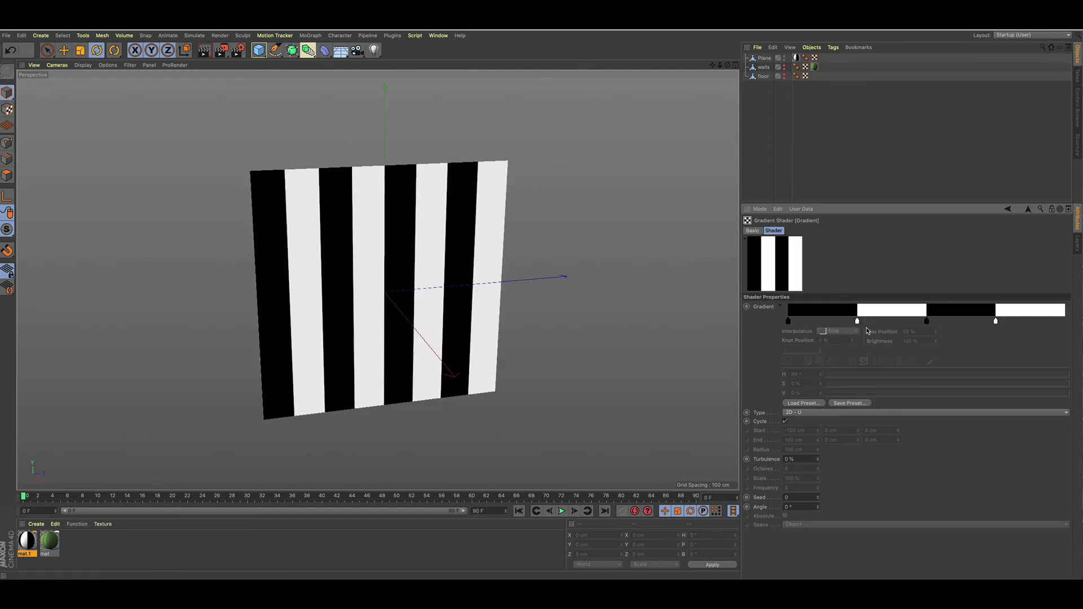
drag(857, 321, 789, 323)
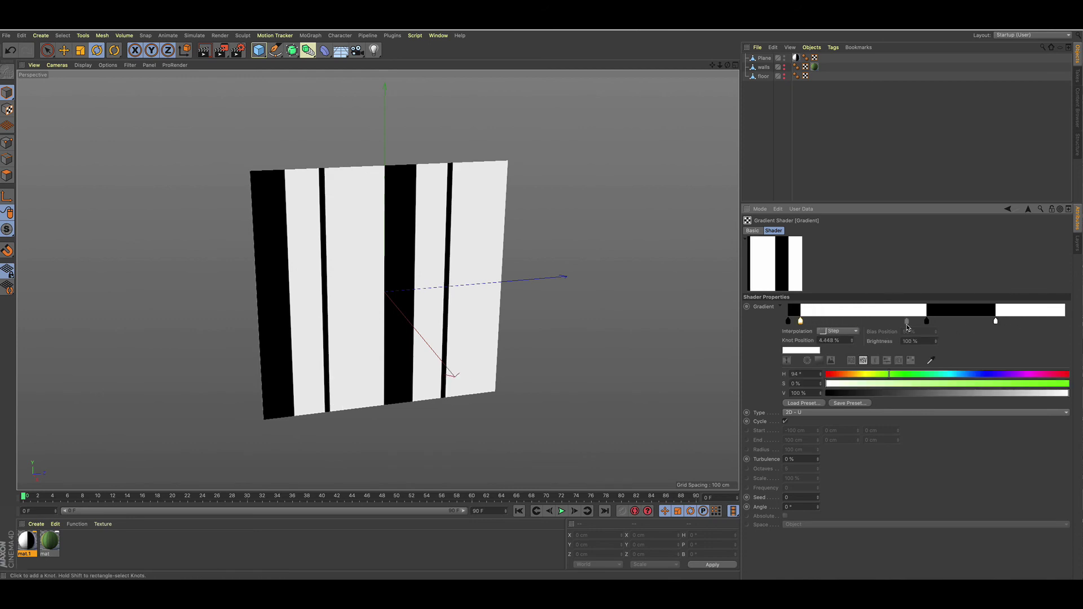
Color the black knot at 0% gold with H 46°, S 92% and V 61%
double_click(789, 323)
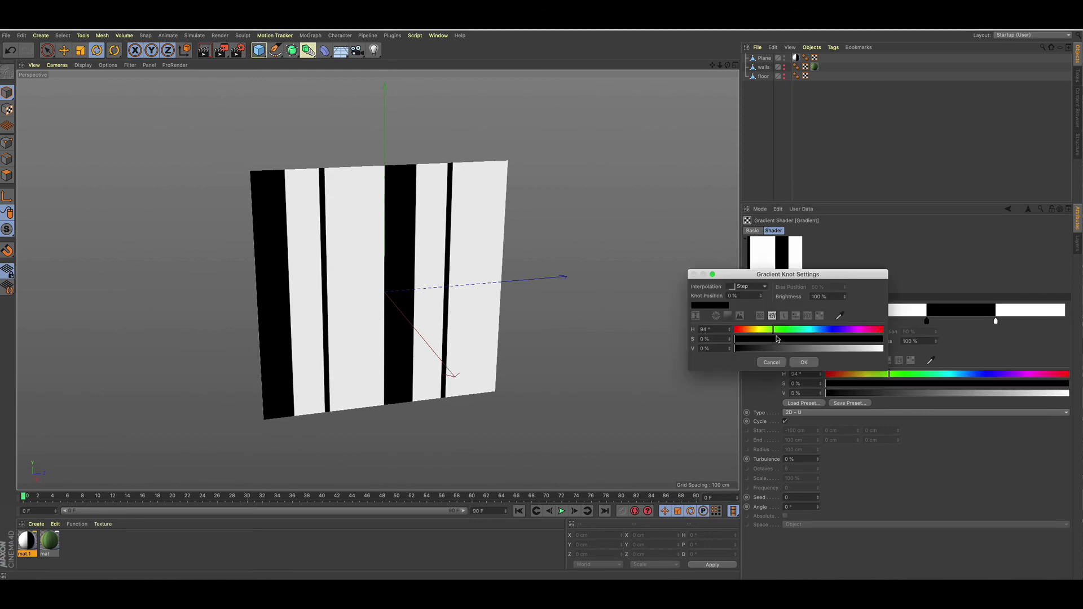
mouse_move(774, 331)
mouse_down()
mouse_move(751, 333)
mouse_move(867, 344)
mouse_up()
drag(801, 354, 825, 350)
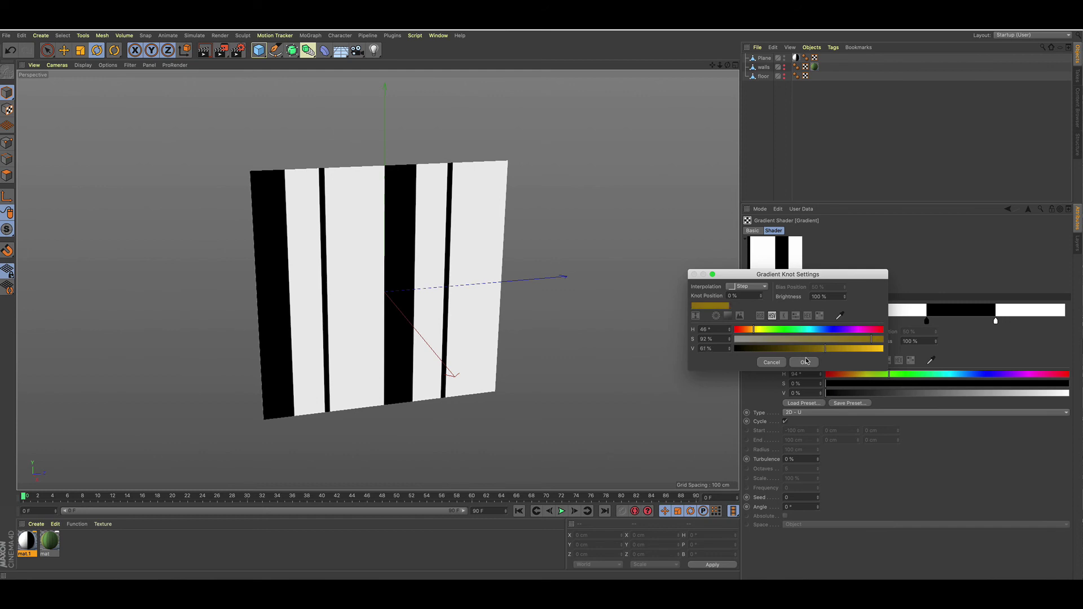
click(804, 362)
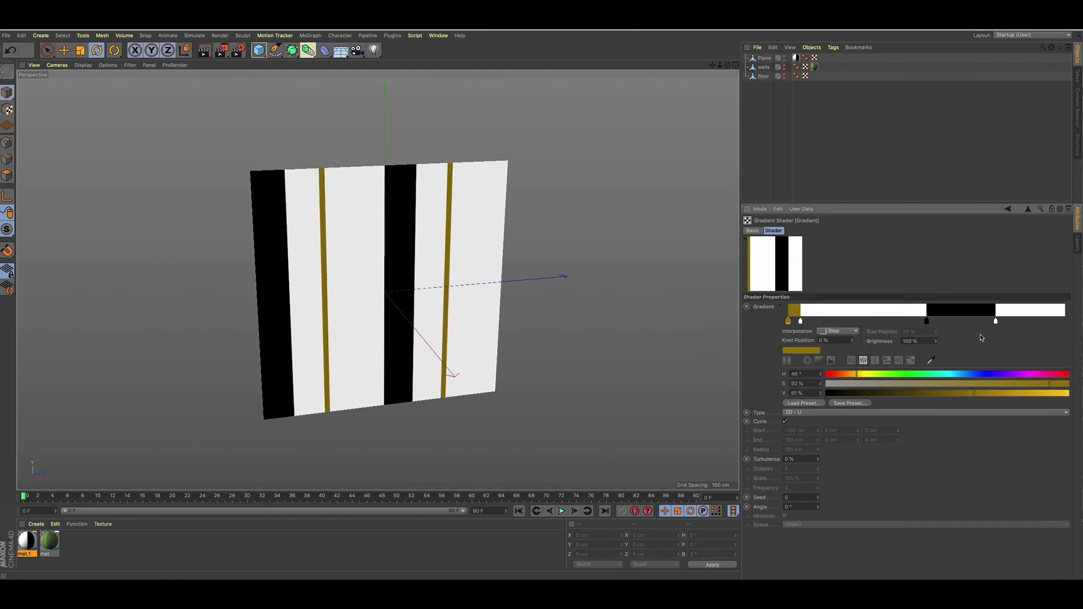
Color the white knot at about 4% dark gold with H 46°, S 82% and V 45%
click(926, 321)
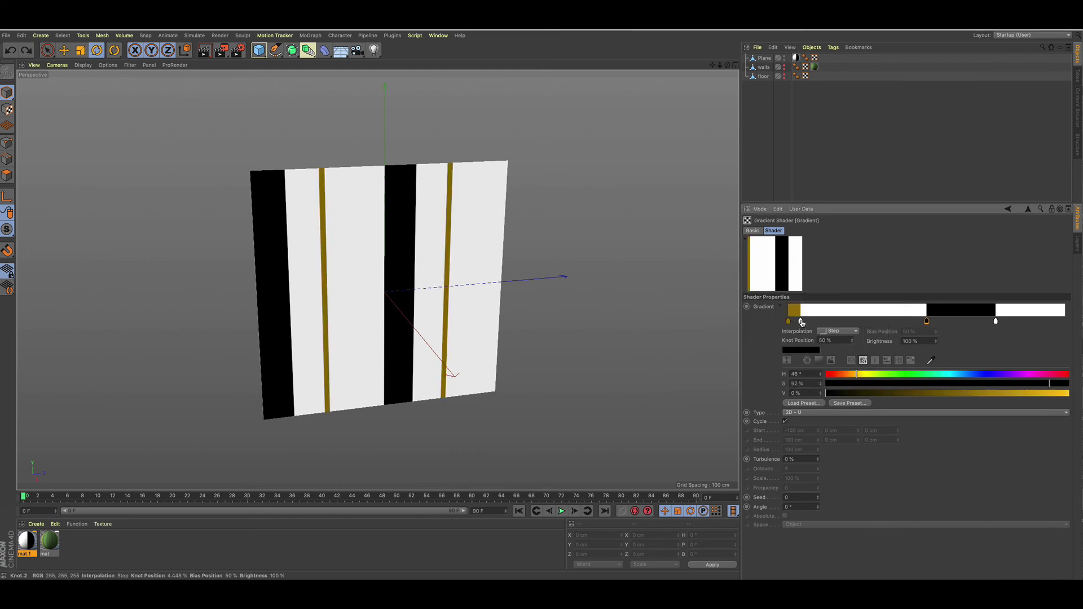
click(800, 321)
click(1022, 384)
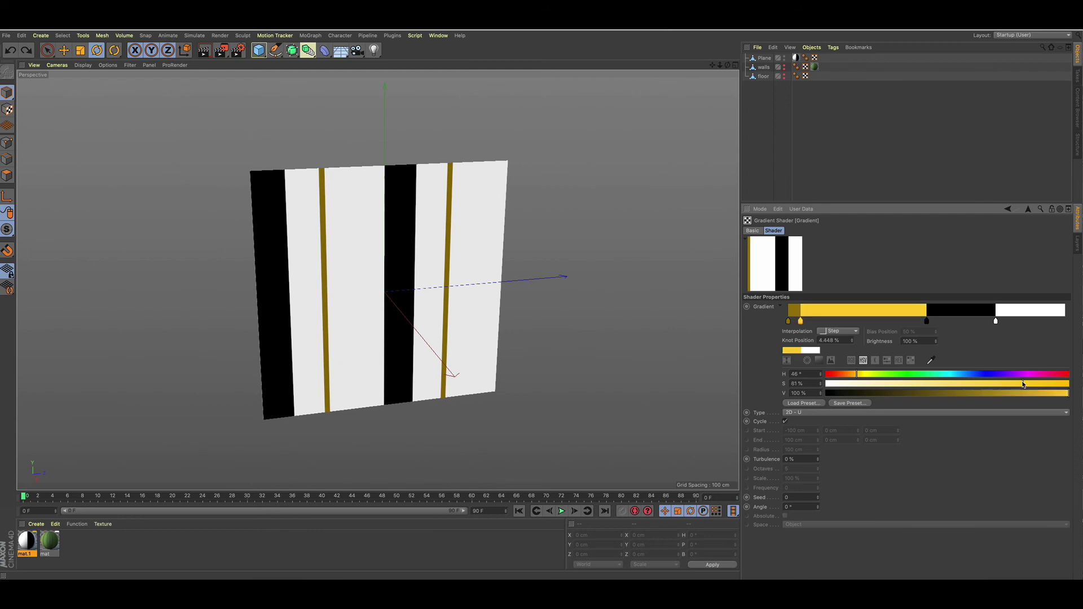
drag(1023, 384, 942, 395)
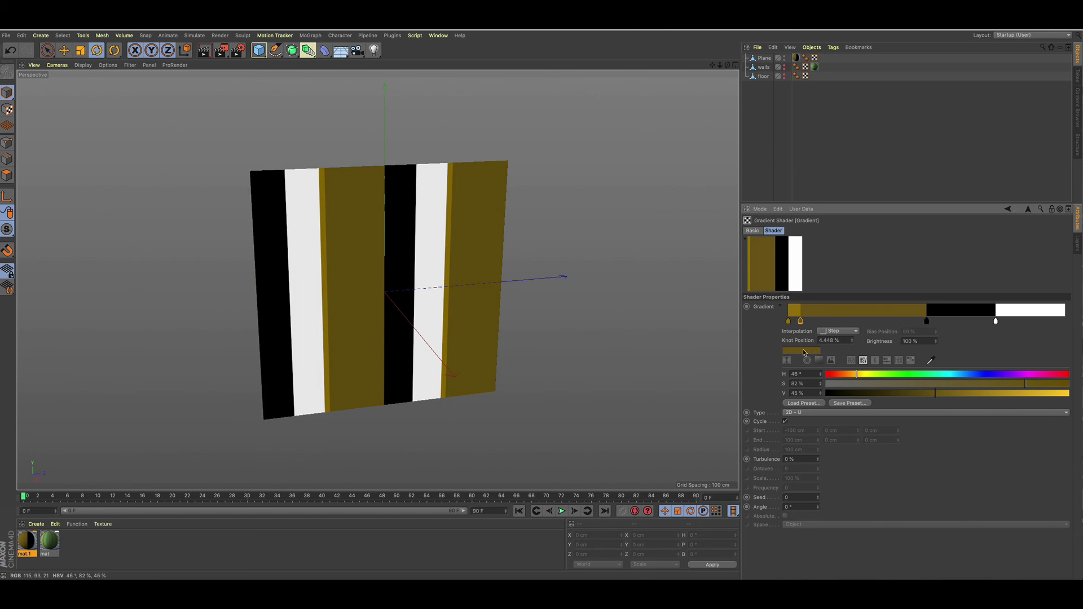
Copy the dark gold color to the remaining white knot at about 75% and the lighter gold to the black knot at 50%
drag(802, 353, 996, 323)
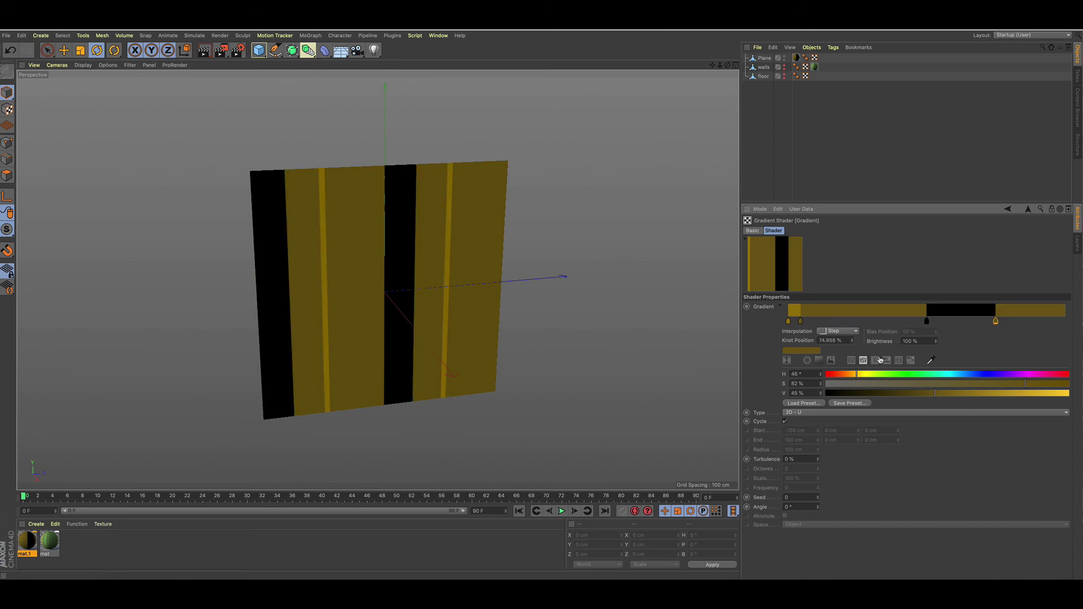
click(788, 321)
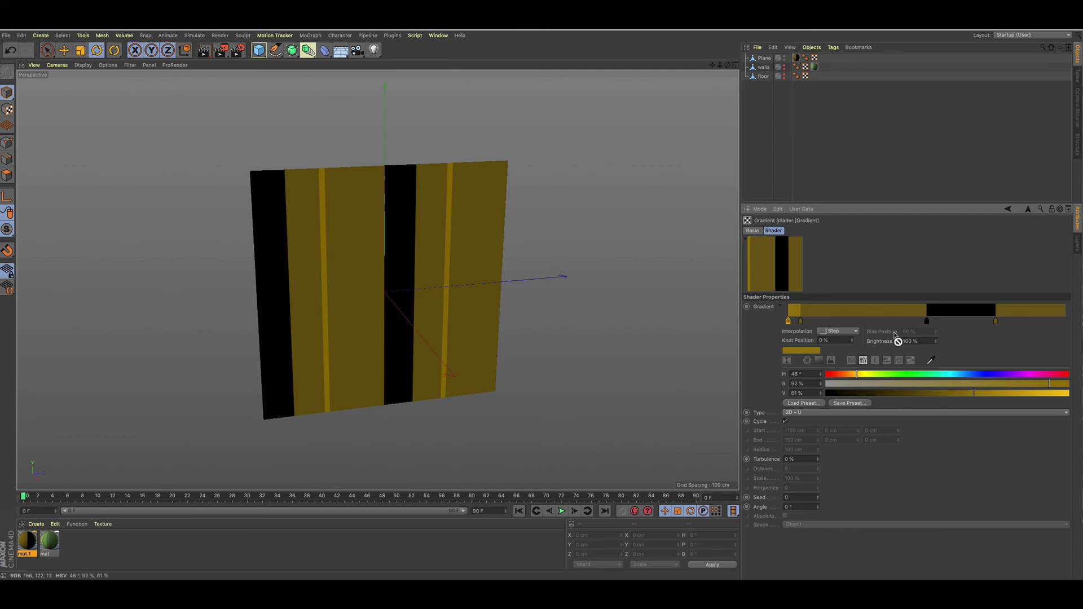
click(927, 322)
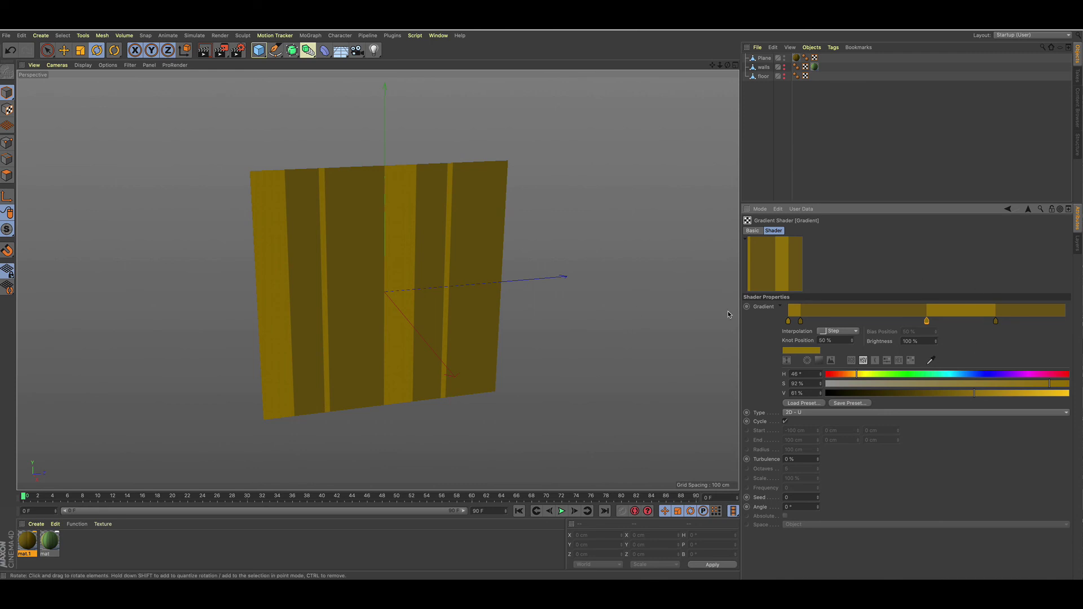
Return to the Layer shader and lower the gold gradient layer's opacity to about 56%, keeping the Normal blend mode
click(1028, 211)
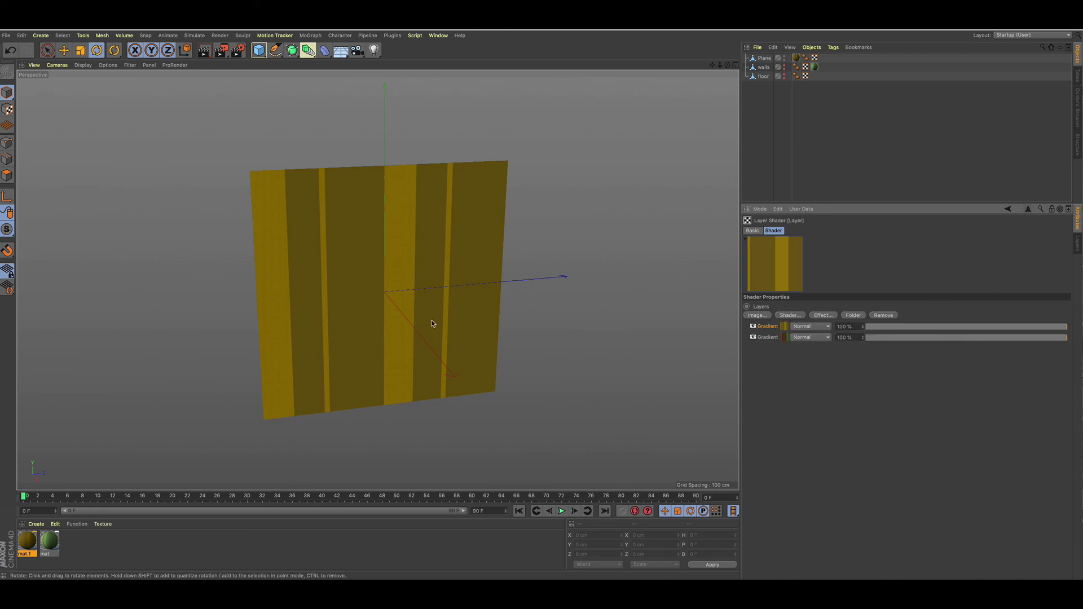
click(811, 332)
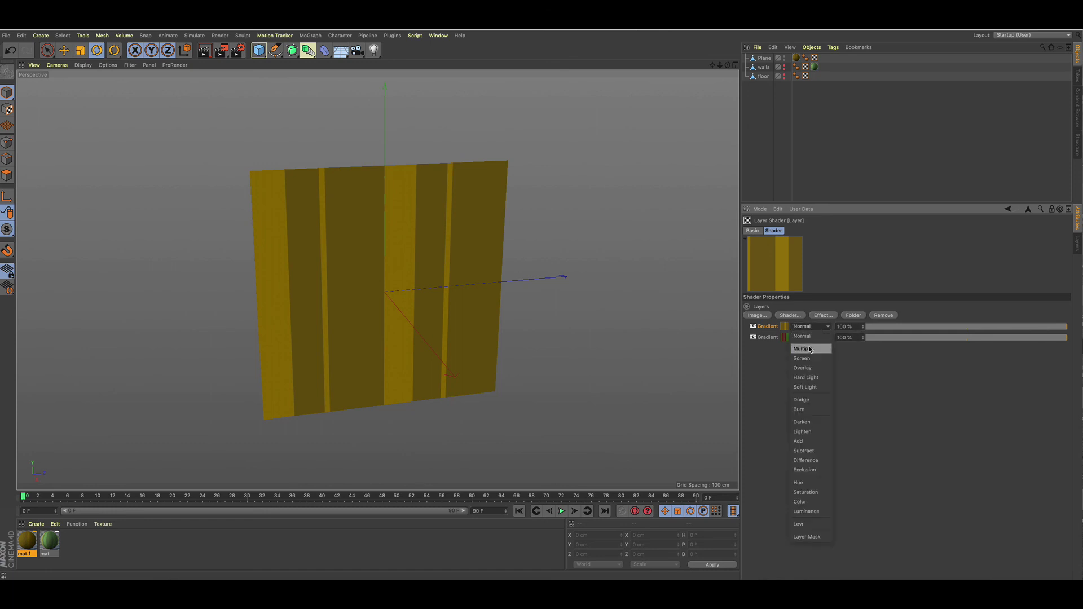
click(906, 374)
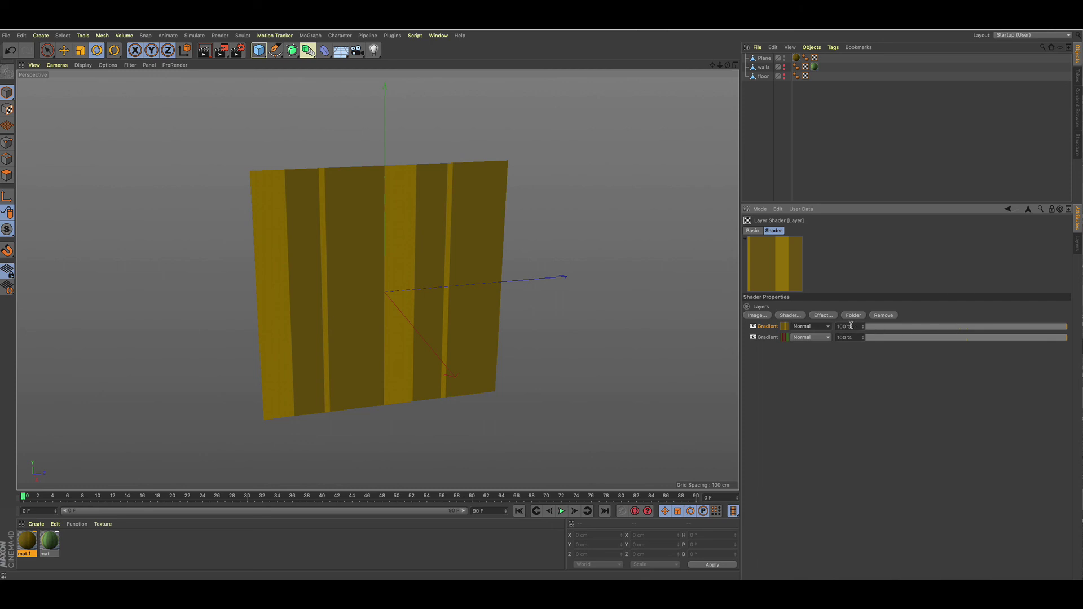
drag(1065, 330, 1040, 330)
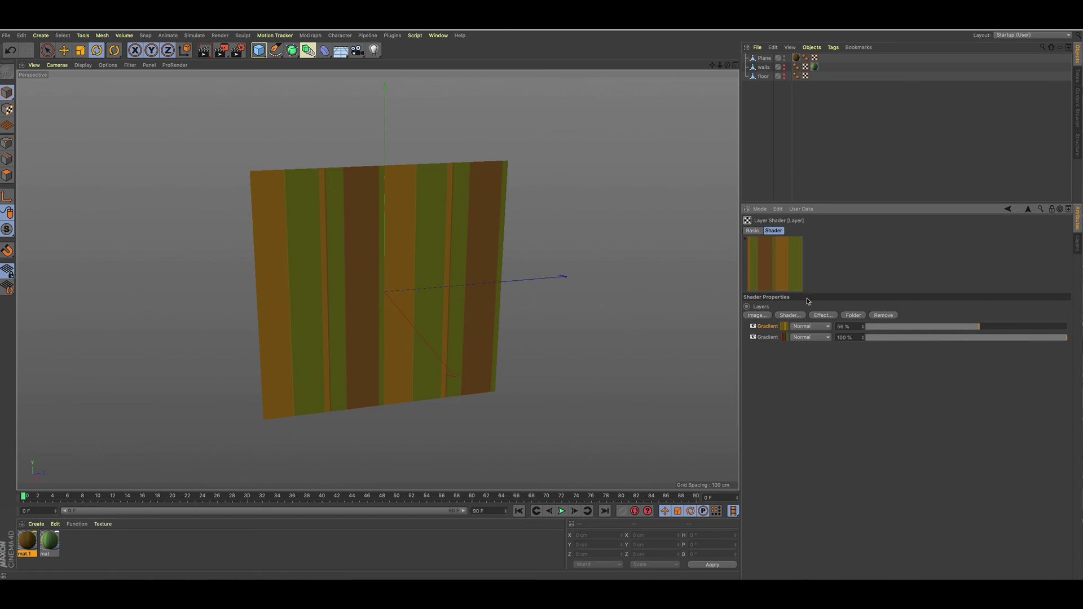
Change the gold gradient's type to 2D - V for horizontal stripes and return to the Layer shader
click(784, 326)
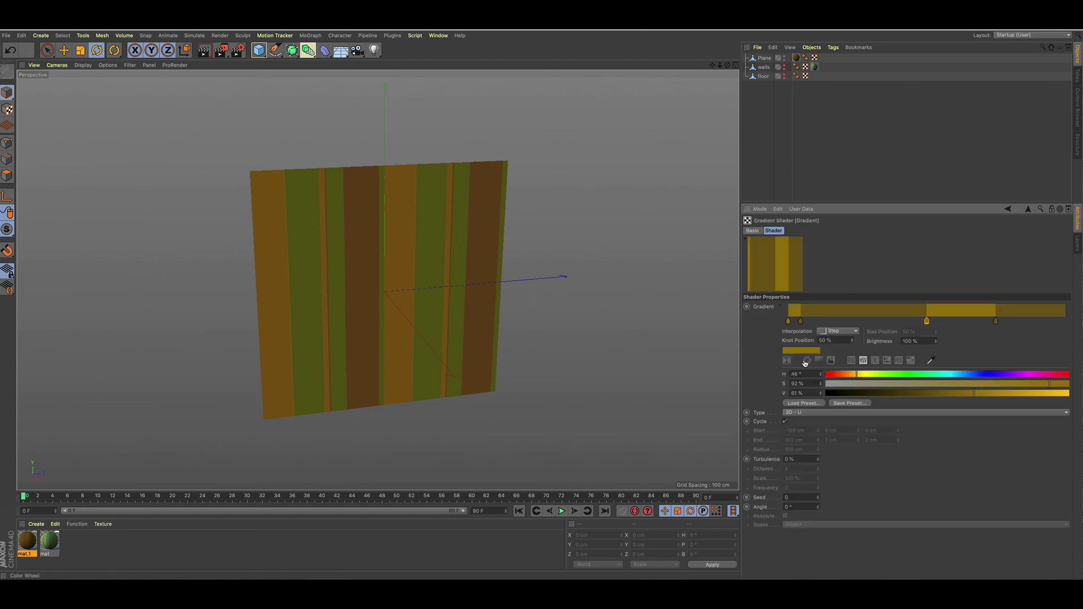
click(808, 414)
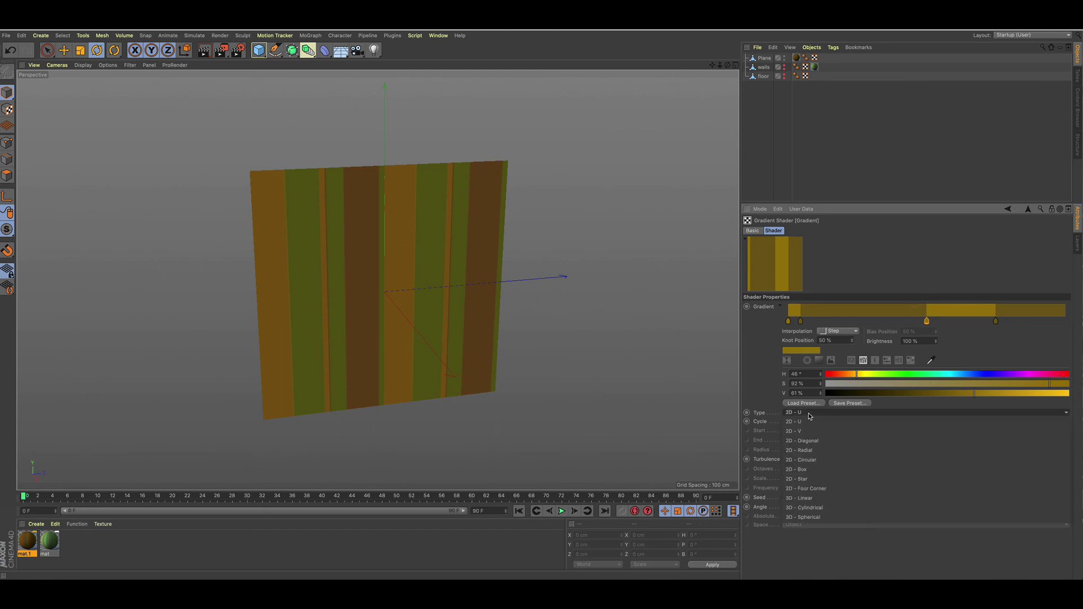
click(848, 425)
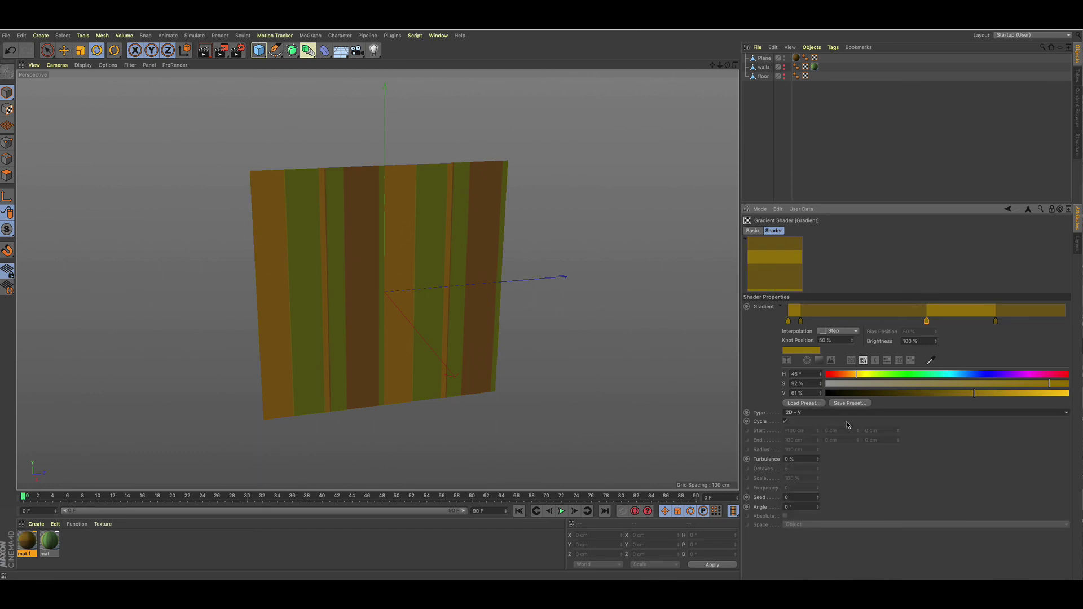
click(1027, 211)
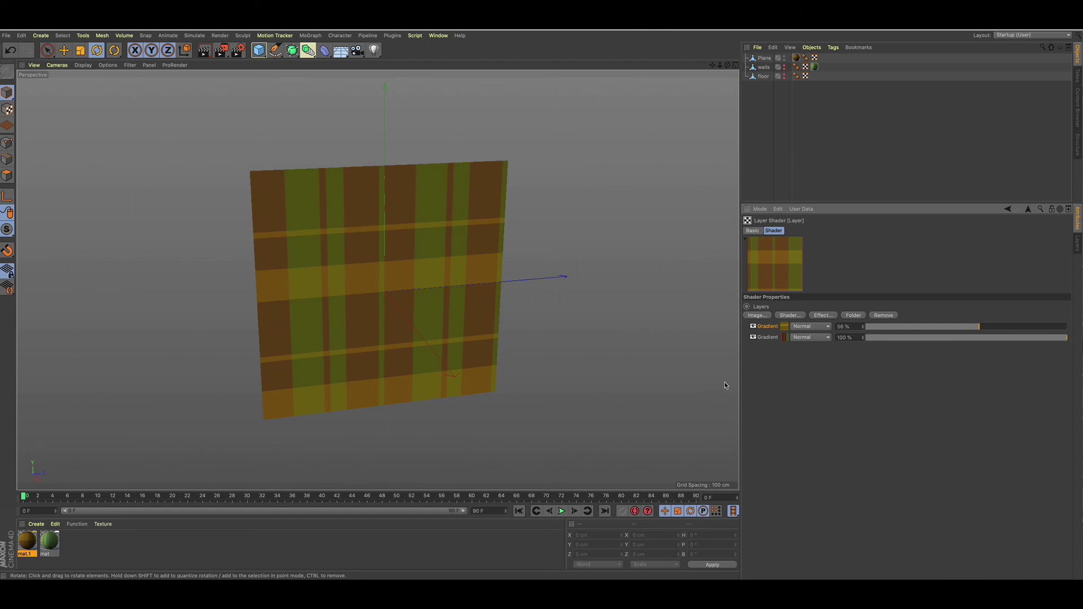
In the gold gradient, move the last dark knot to about 58% and add a thin light gold stripe starting at about 27%
click(784, 328)
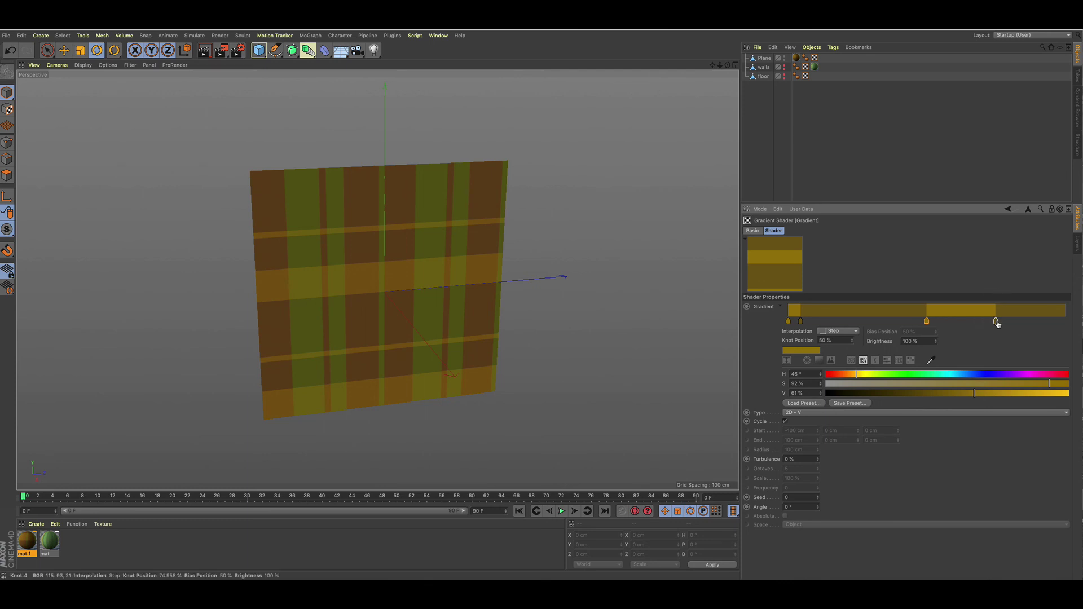
drag(996, 322, 948, 321)
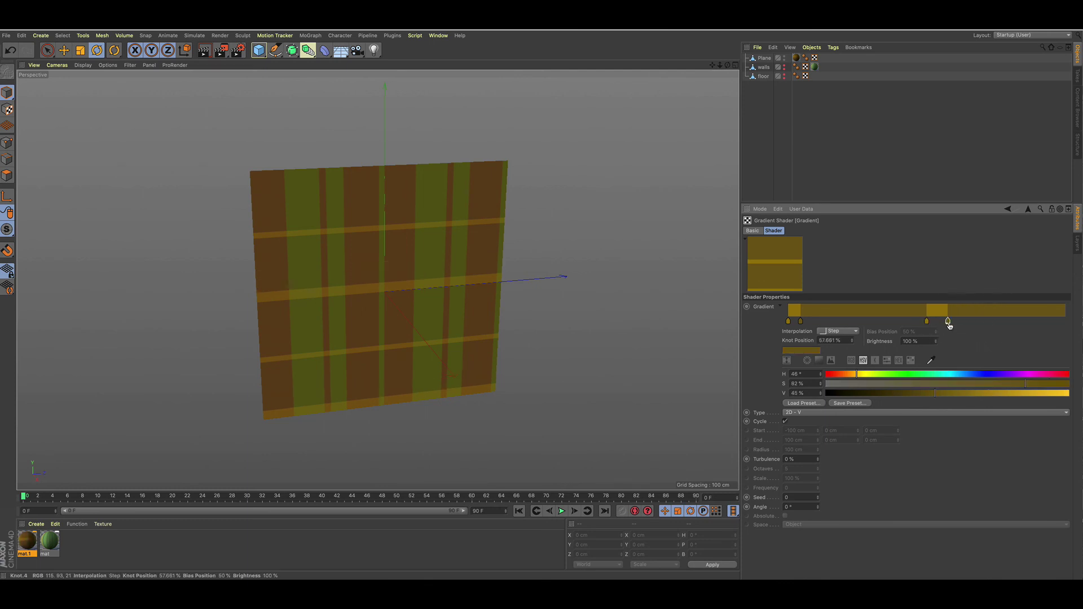
click(867, 321)
ctrl+drag(927, 322, 862, 322)
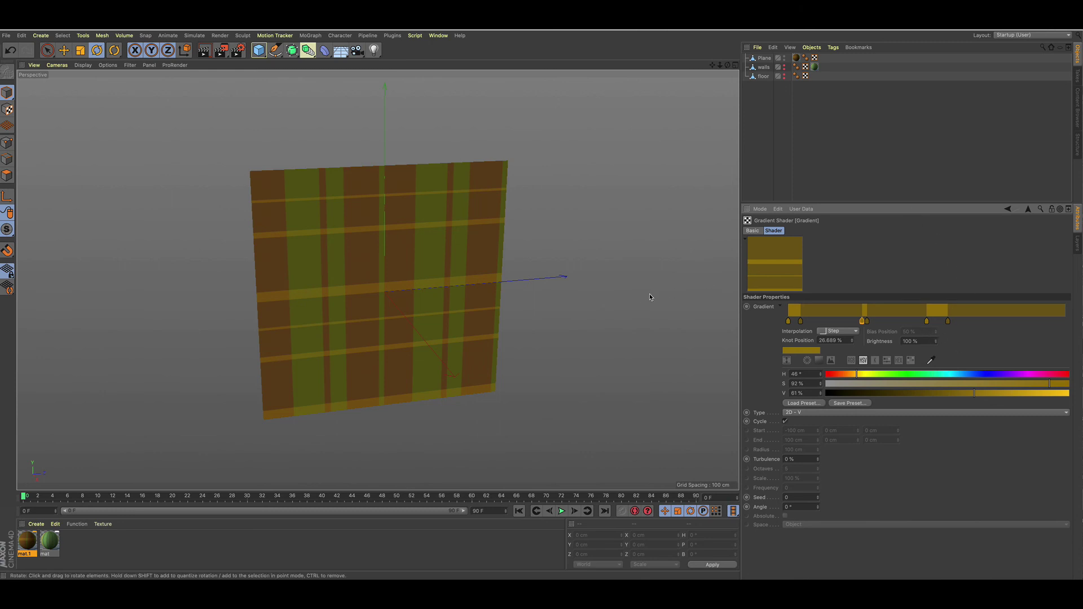
alt+drag(647, 290, 570, 286)
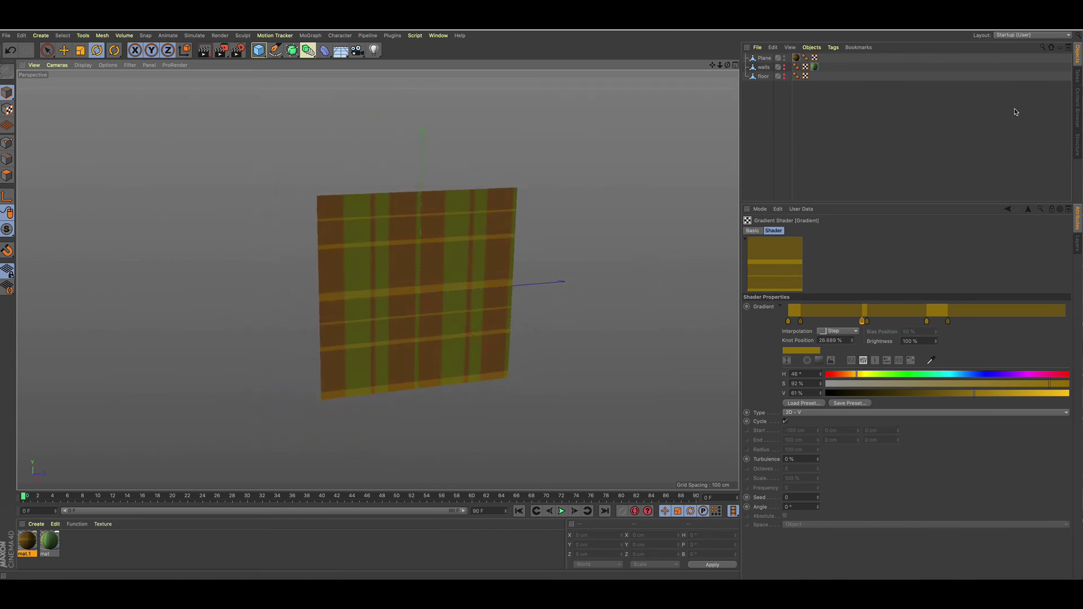